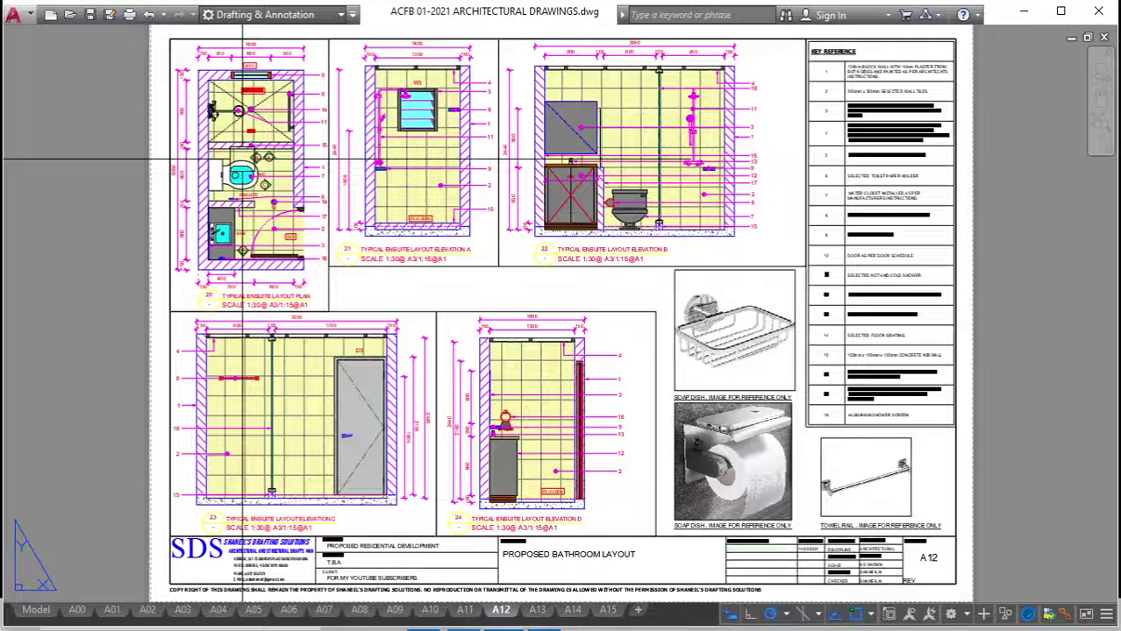
Switch to model space, show the command line and turn off the clean screen display.
click(36, 610)
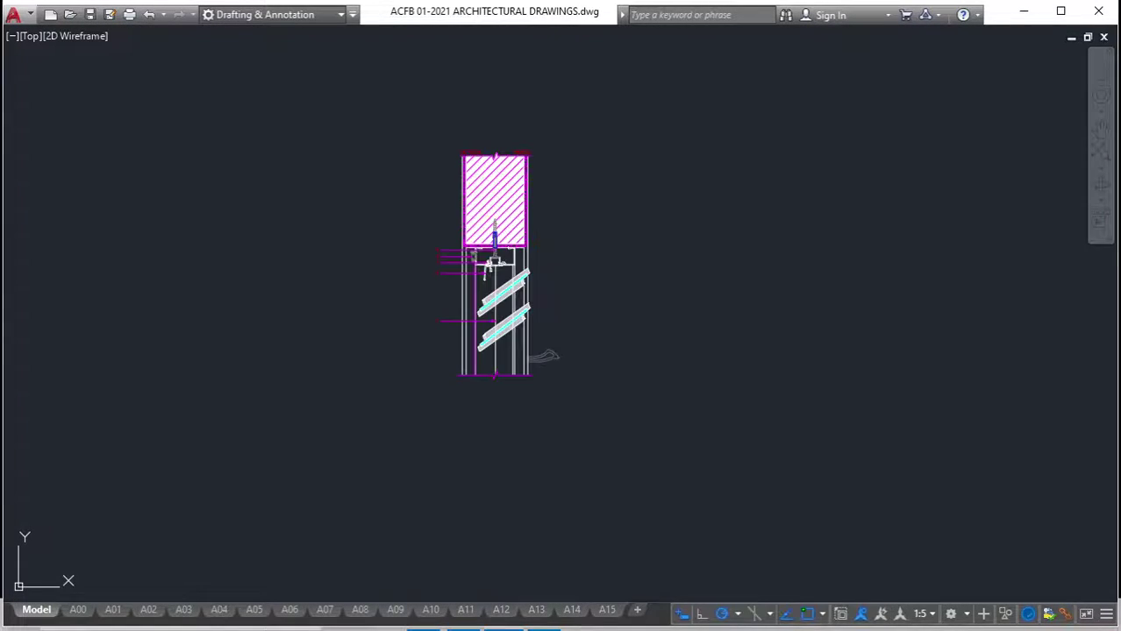
key(ctrl+9)
key(ctrl+0)
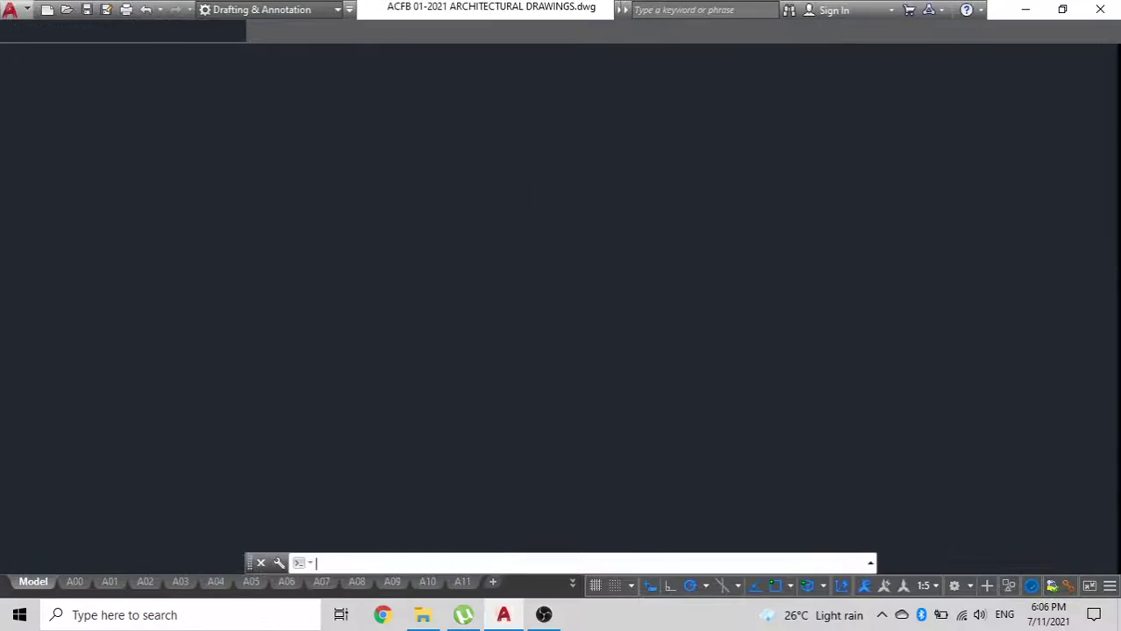
Copy the tiled floor plan with its grids and section markers to the empty area below the bathroom plans and elevations.
scroll(366, 285, down, 5)
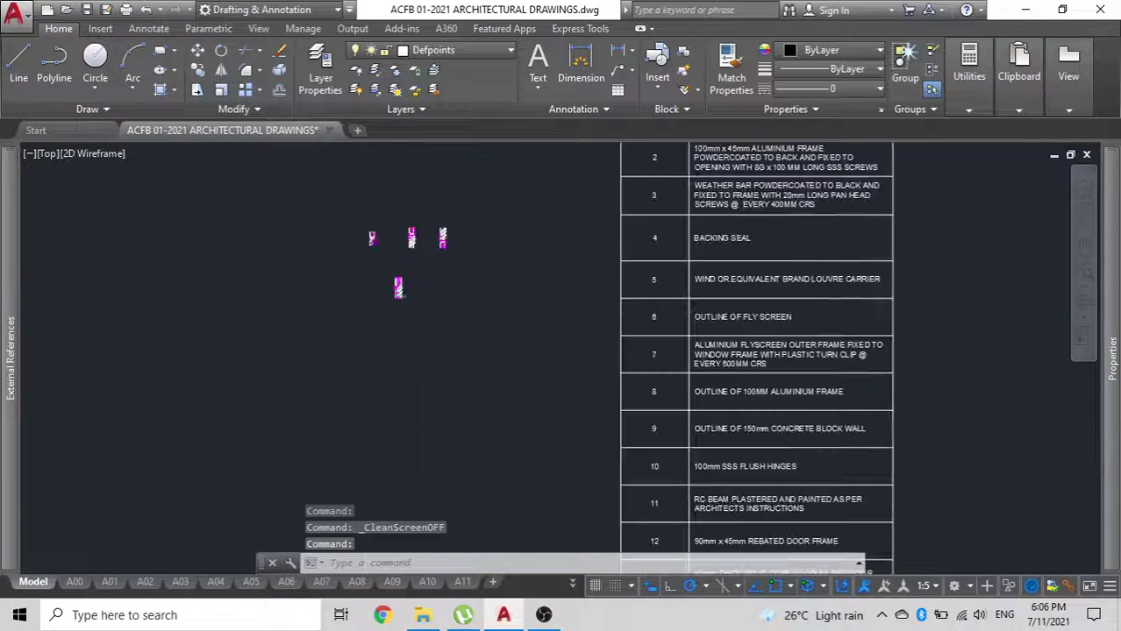
scroll(245, 289, up, 6)
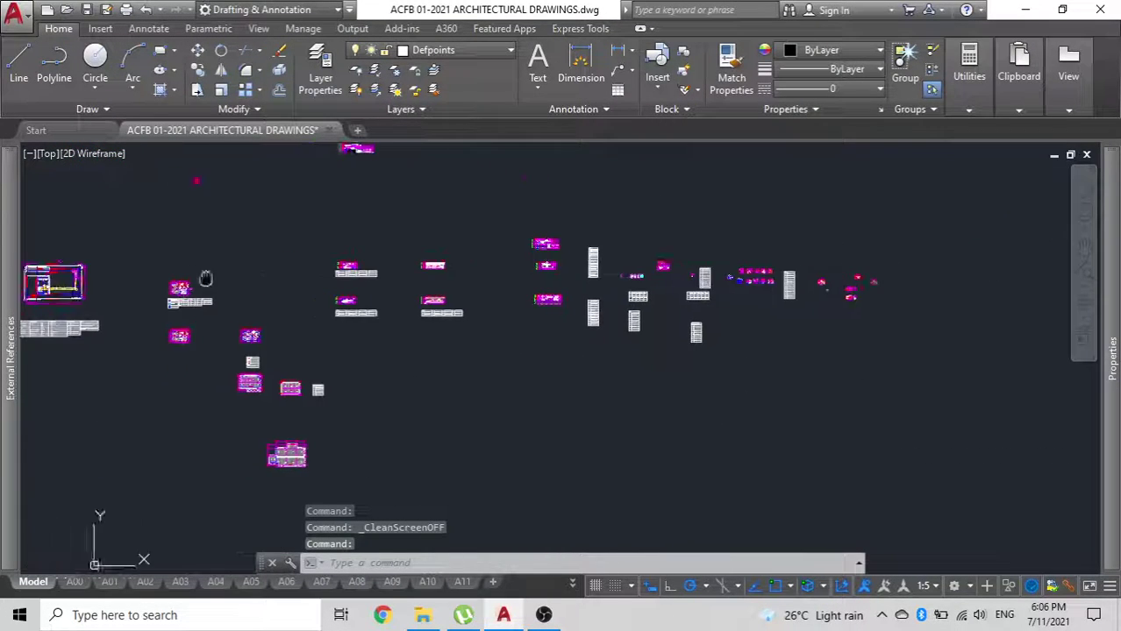
scroll(245, 282, up, 5)
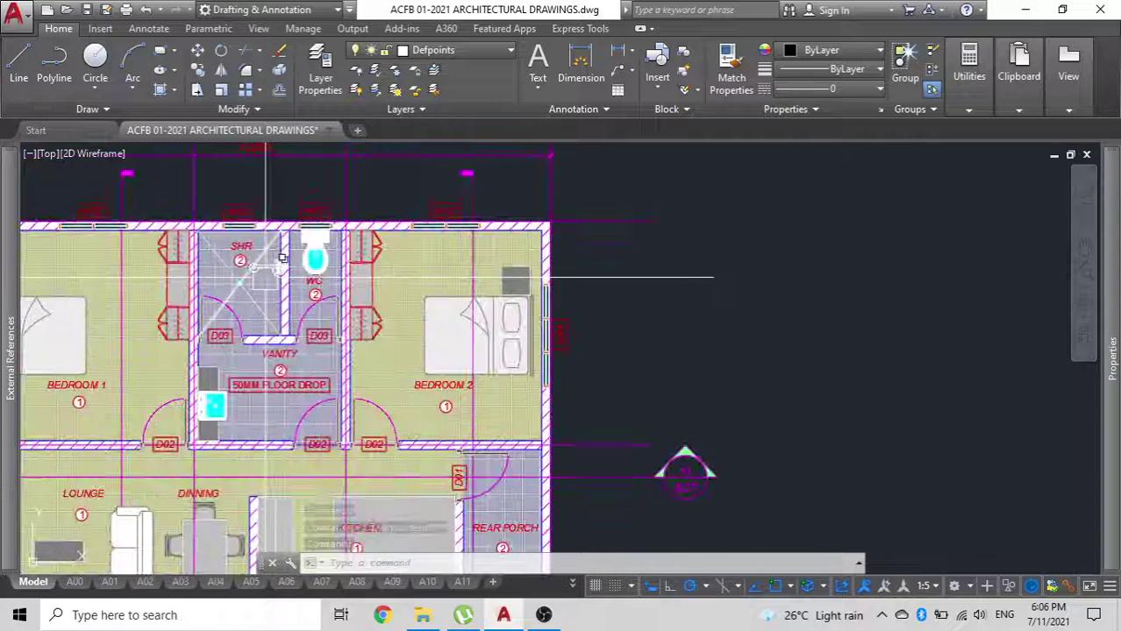
scroll(265, 277, down, 3)
scroll(265, 278, up, 3)
scroll(268, 278, down, 5)
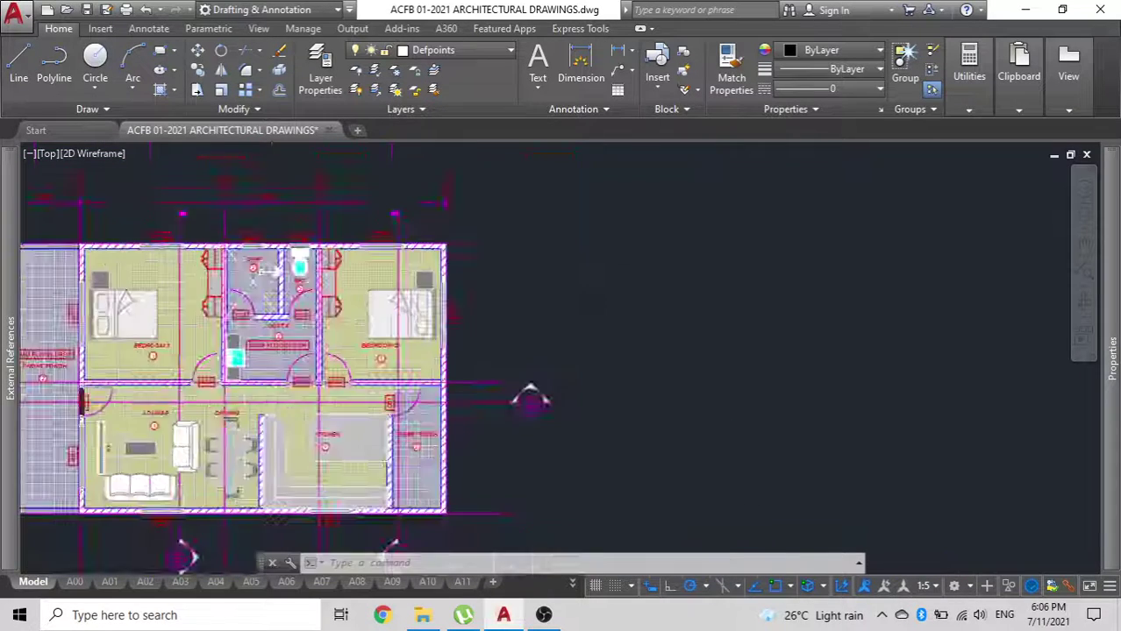
click(439, 400)
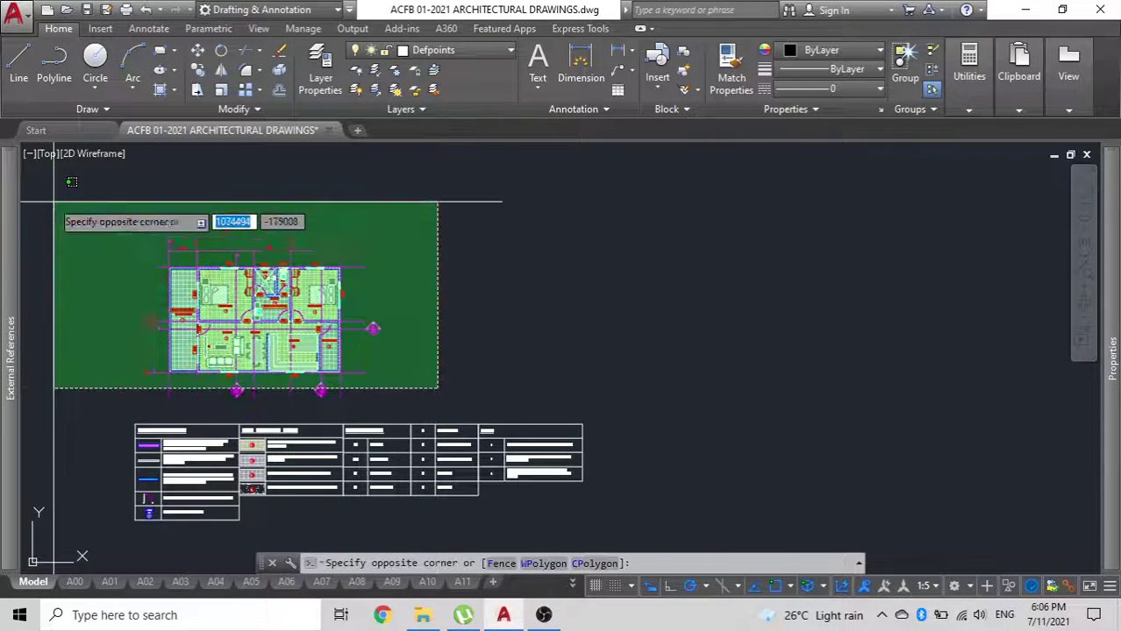
click(47, 199)
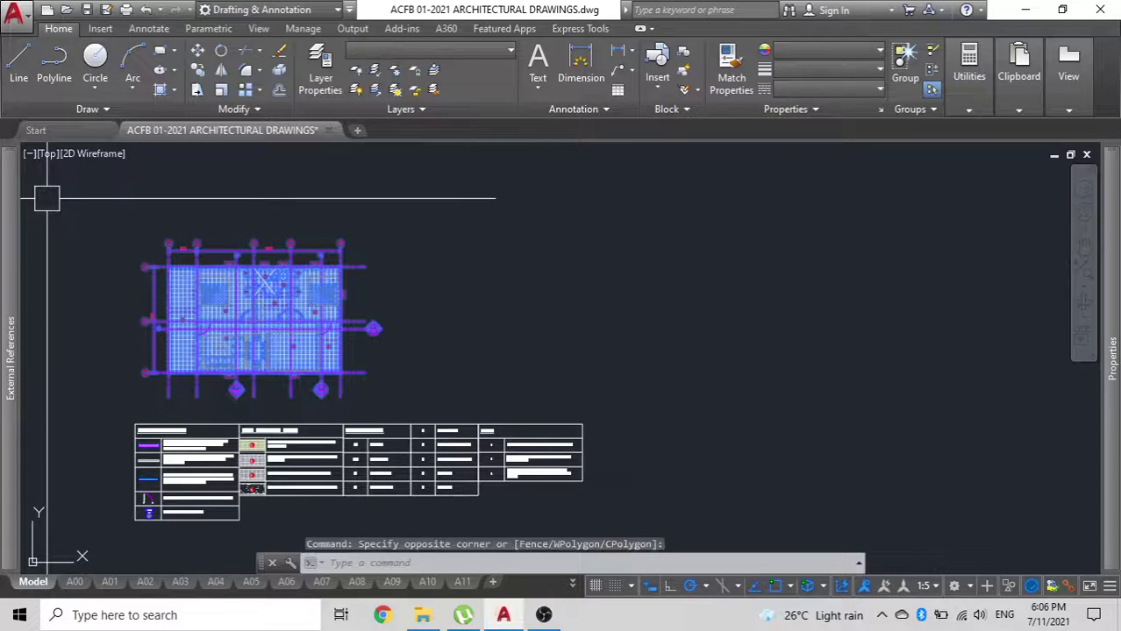
text(co)
key(Return)
click(220, 276)
scroll(111, 274, down, 5)
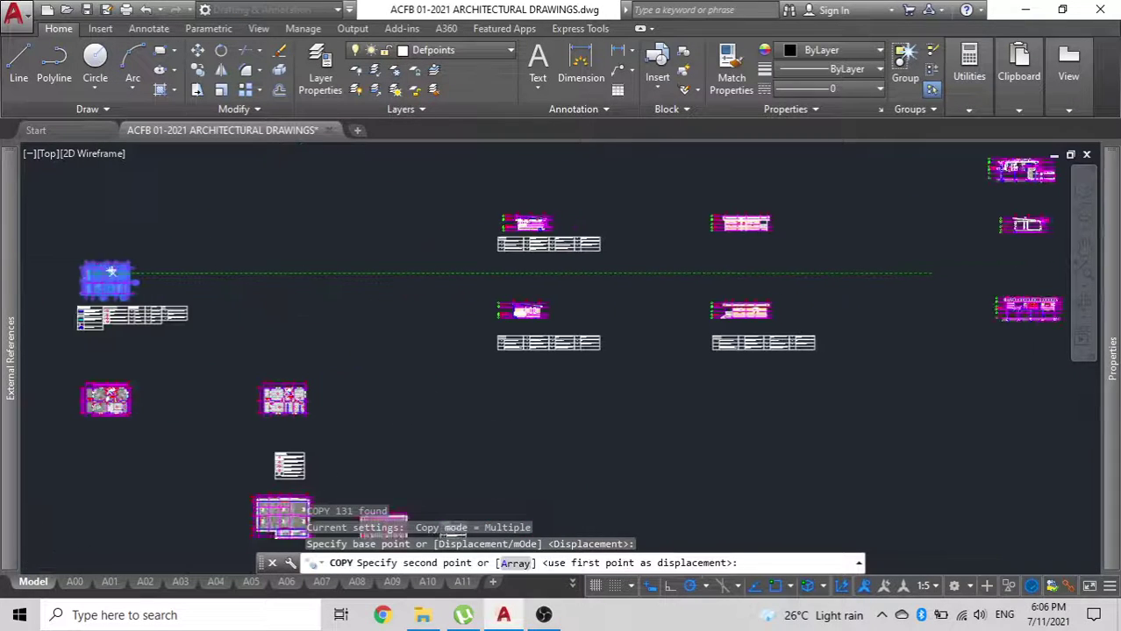
scroll(630, 320, up, 5)
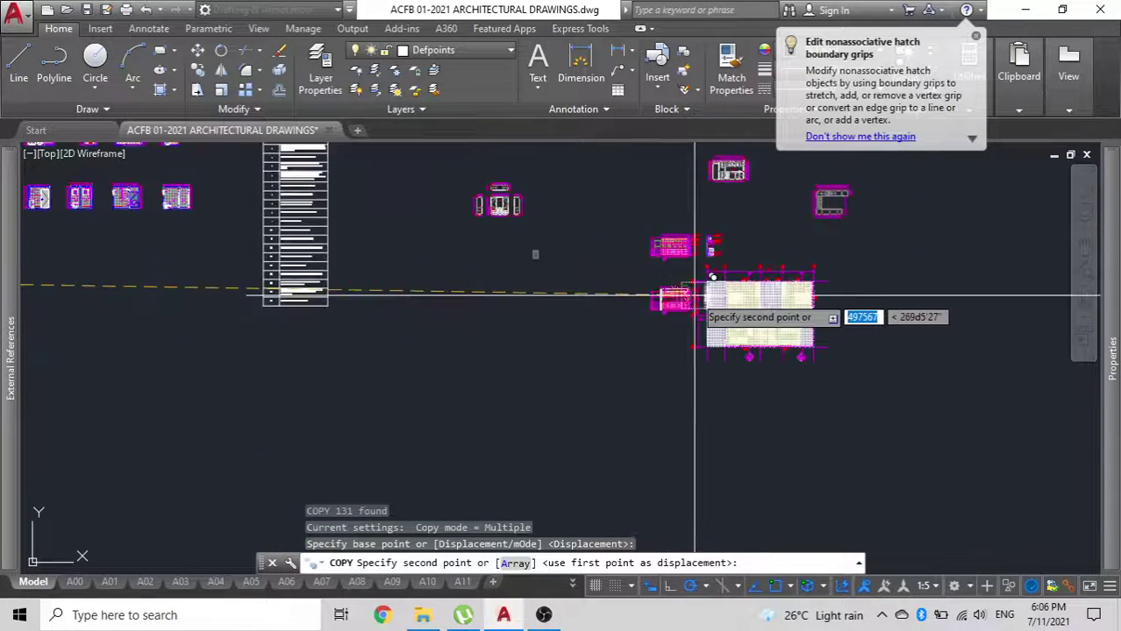
scroll(491, 333, down, 5)
middle_drag(501, 343, 767, 336)
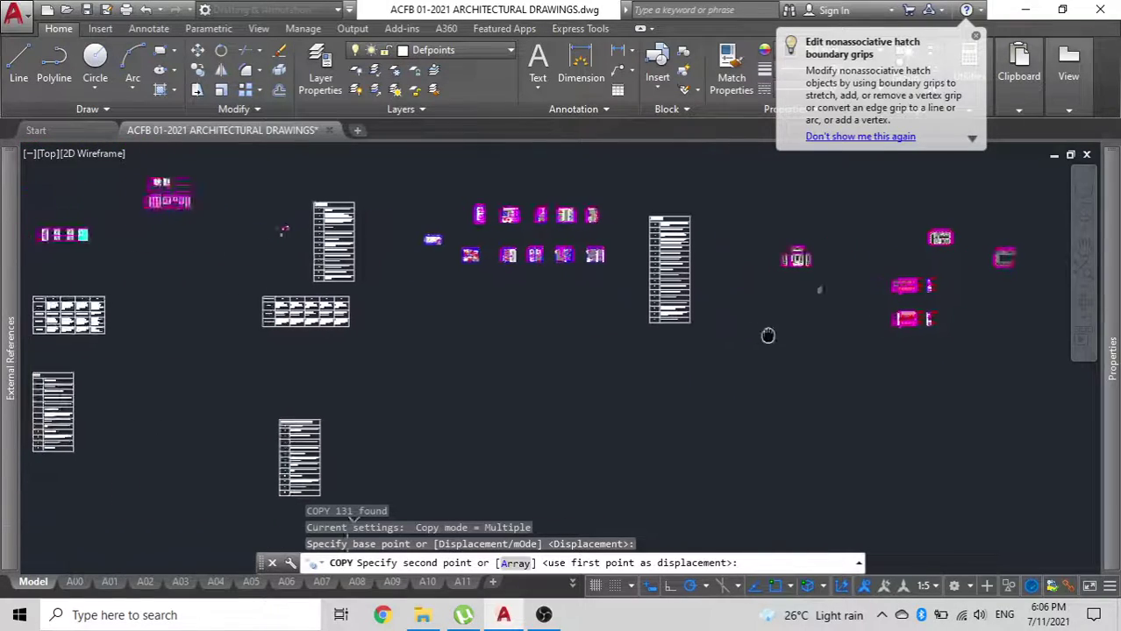
scroll(450, 180, up, 5)
scroll(531, 218, down, 5)
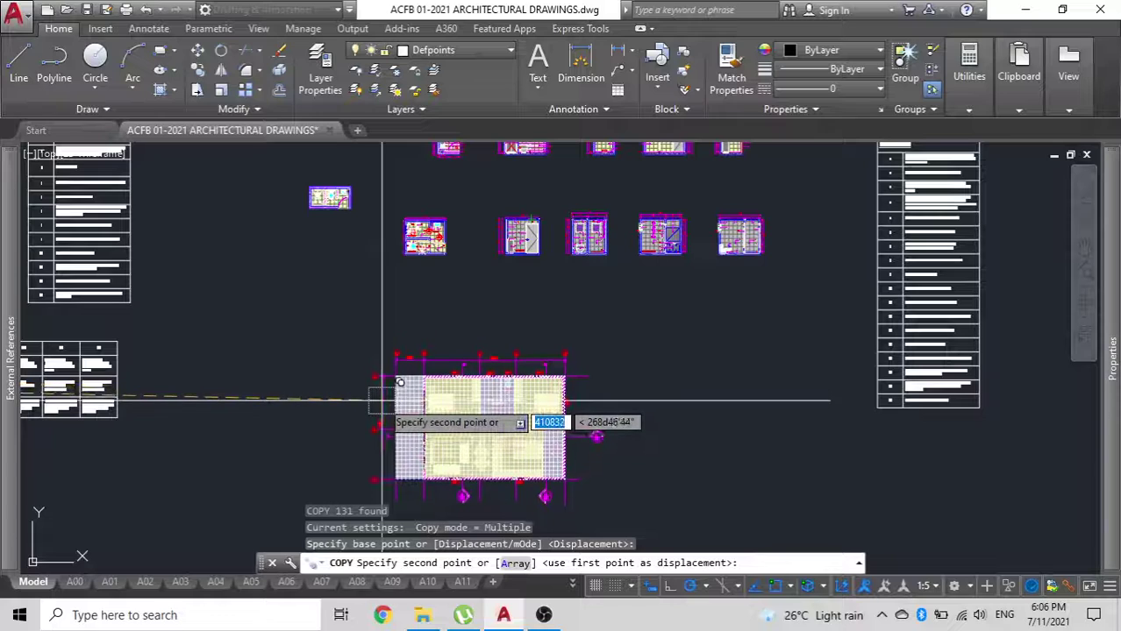
click(386, 400)
key(Escape)
Examine the existing bathroom plans and elevations and compare them with the shower, WC and vanity area of the copied floor plan.
scroll(466, 303, up, 4)
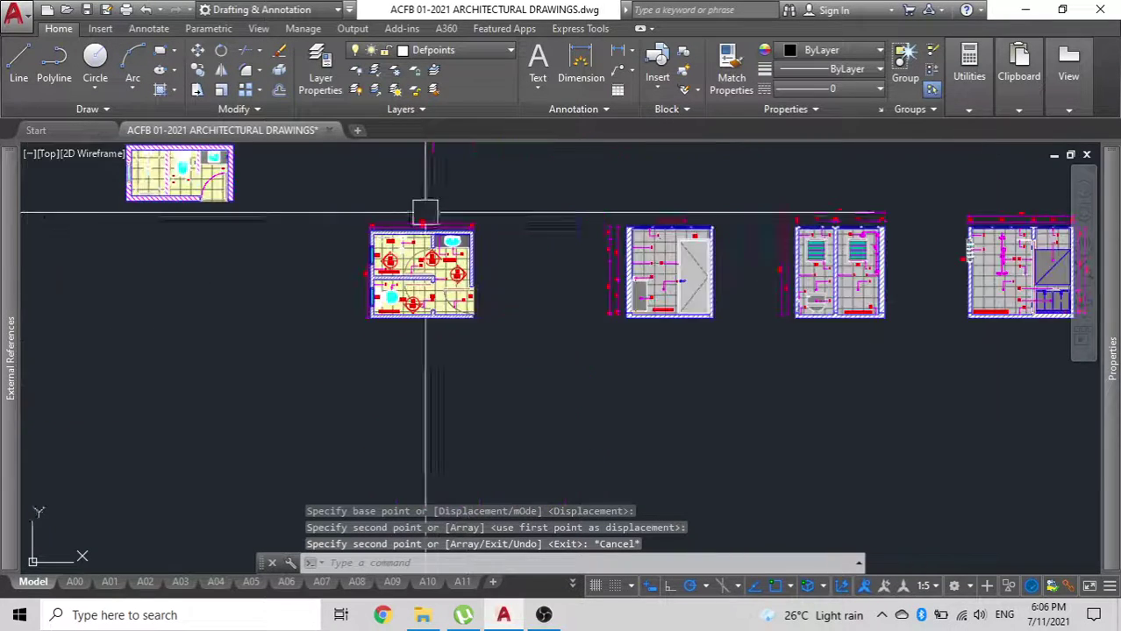
mouse_move(372, 340)
middle_down()
mouse_move(399, 273)
mouse_move(396, 288)
middle_up()
scroll(425, 281, down, 2)
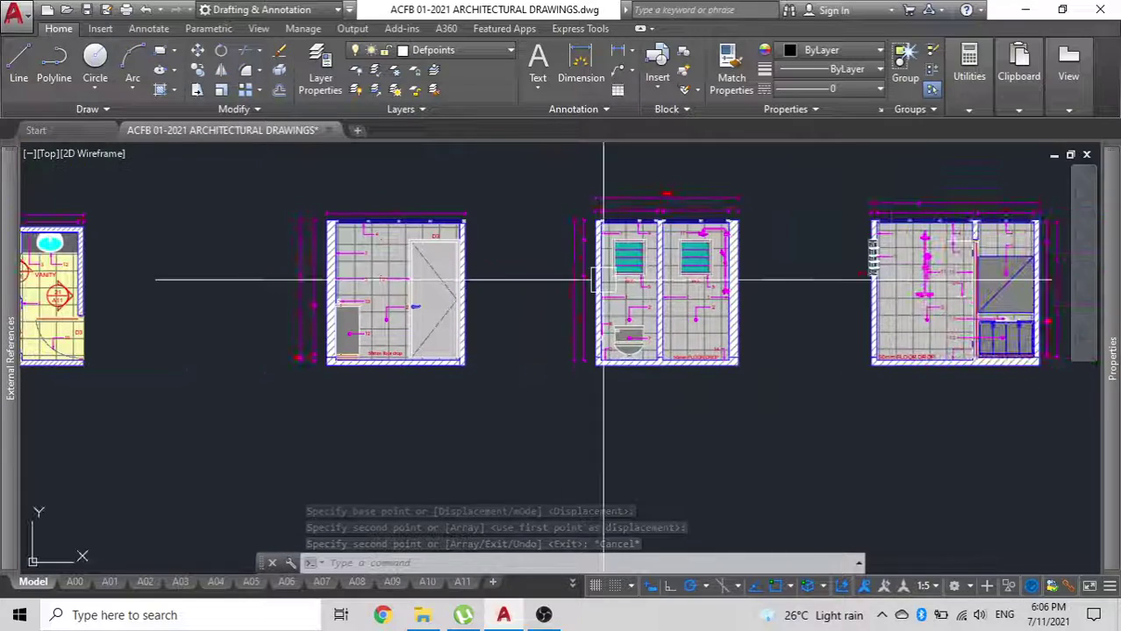
scroll(605, 278, down, 3)
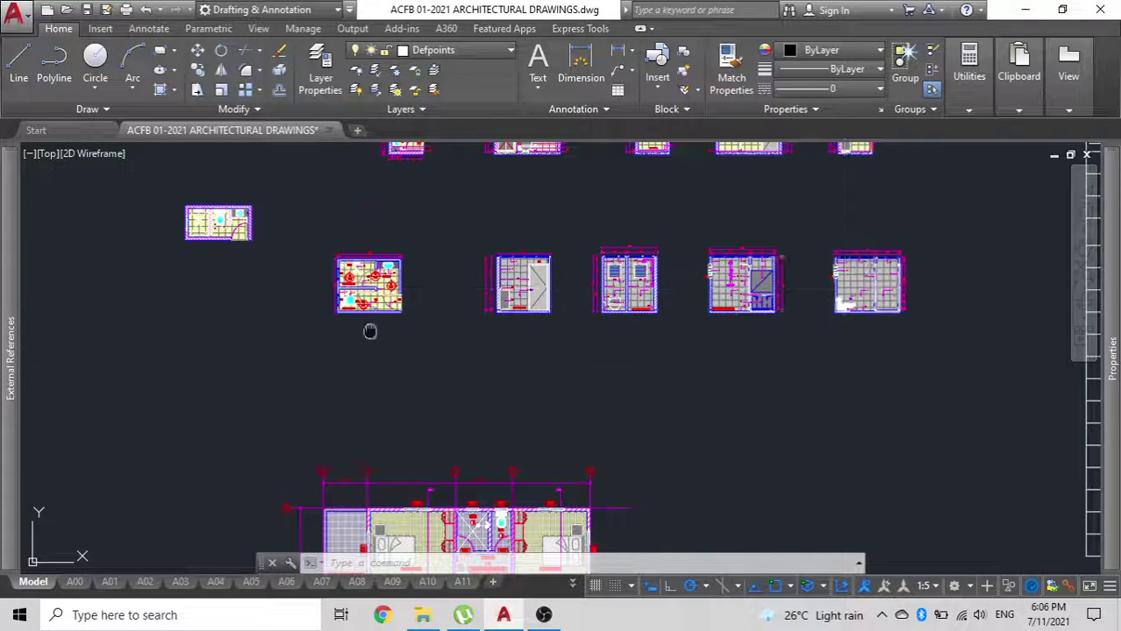
middle_drag(369, 331, 404, 132)
scroll(494, 358, up, 4)
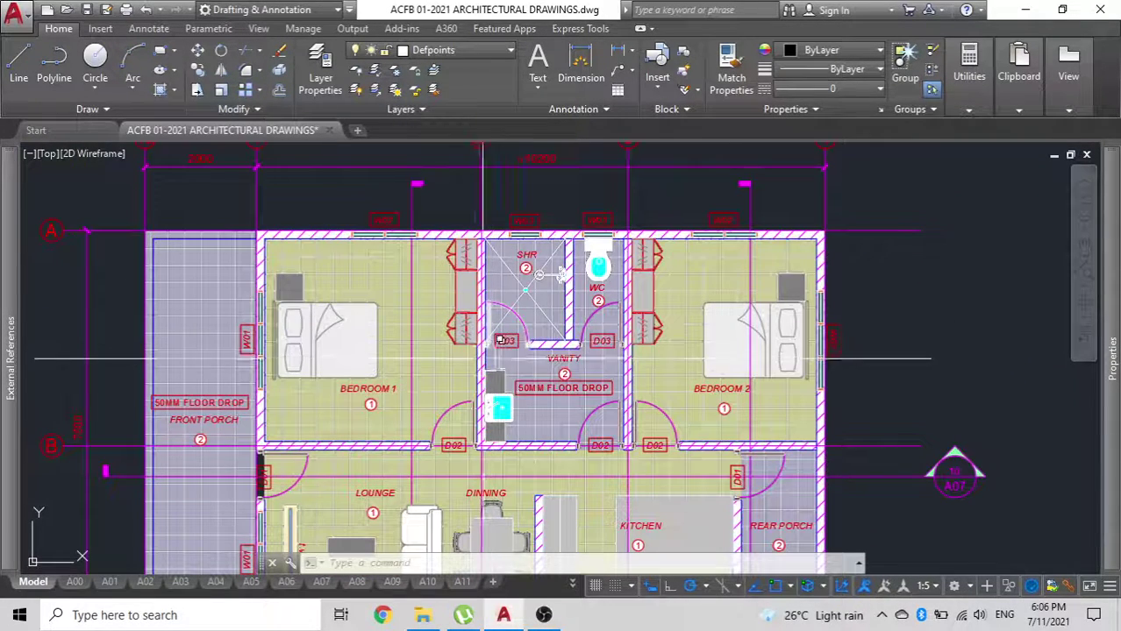
scroll(513, 330, down, 2)
middle_drag(488, 364, 382, 345)
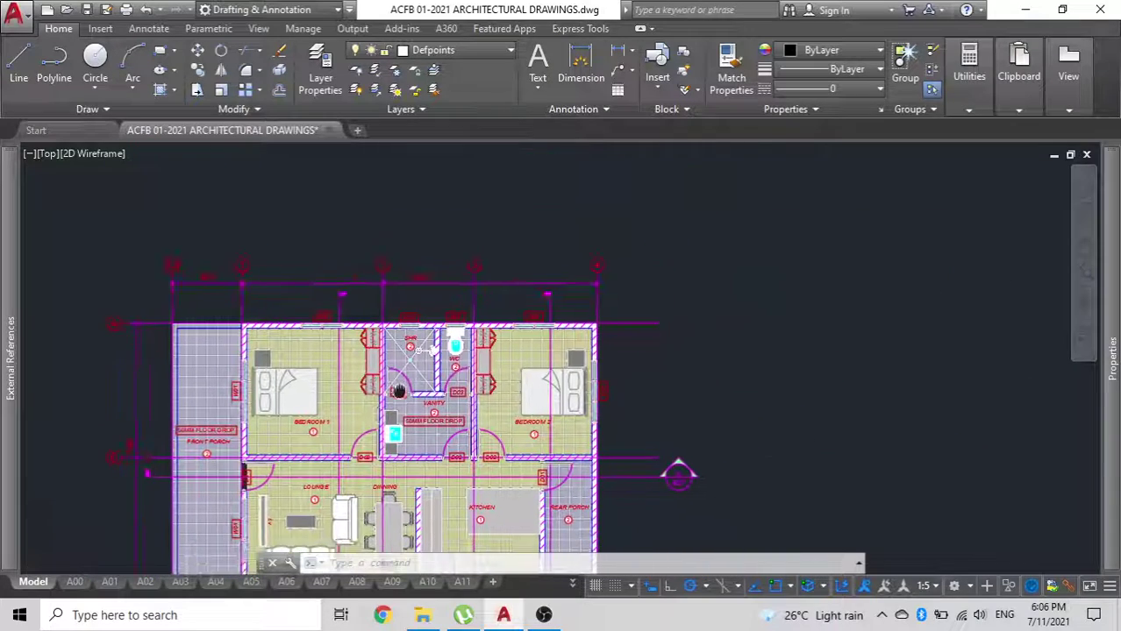
scroll(451, 320, down, 4)
scroll(400, 220, up, 6)
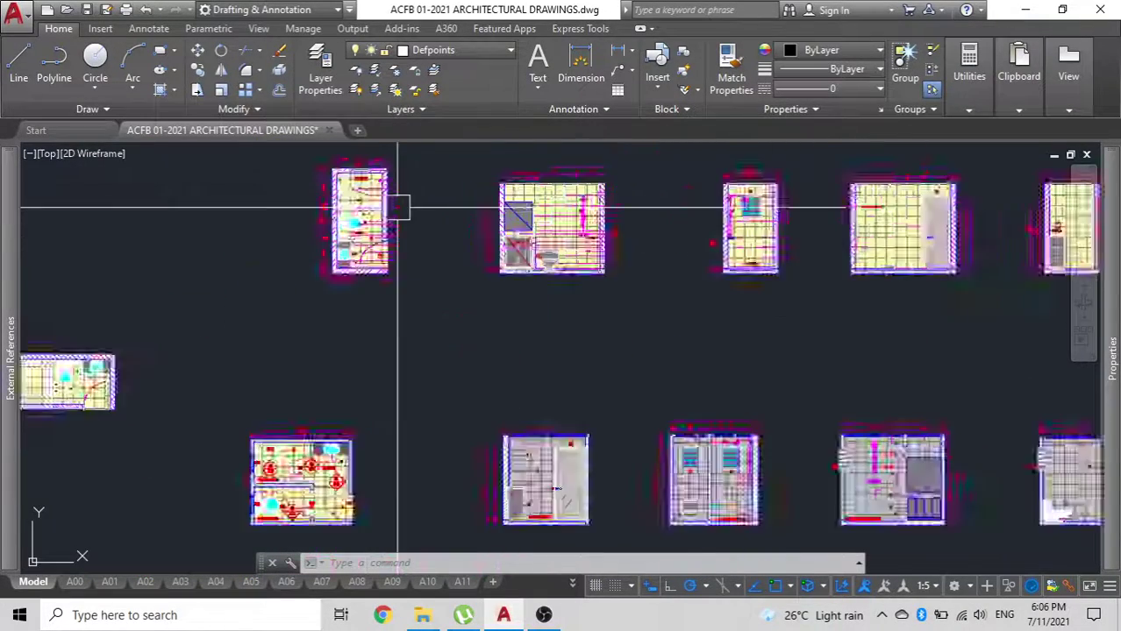
scroll(329, 221, down, 4)
scroll(330, 222, down, 2)
scroll(400, 364, up, 6)
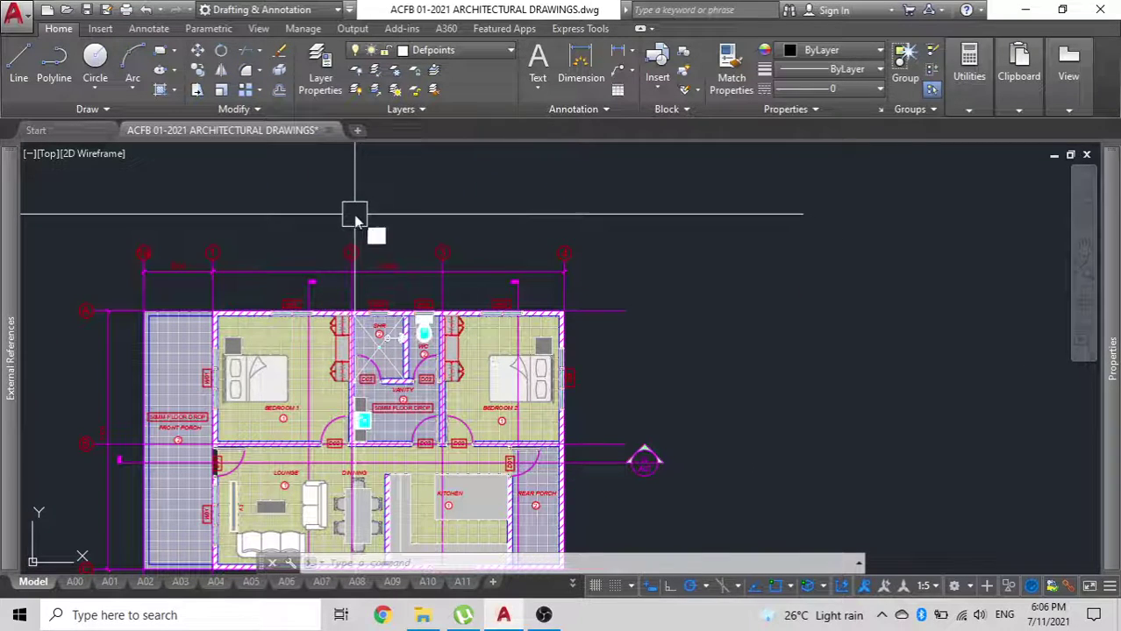
Draw a rectangle around the shower, WC and vanity rooms of the copied plan, reaching past their surrounding walls.
text(rec)
key(Return)
scroll(330, 347, up, 5)
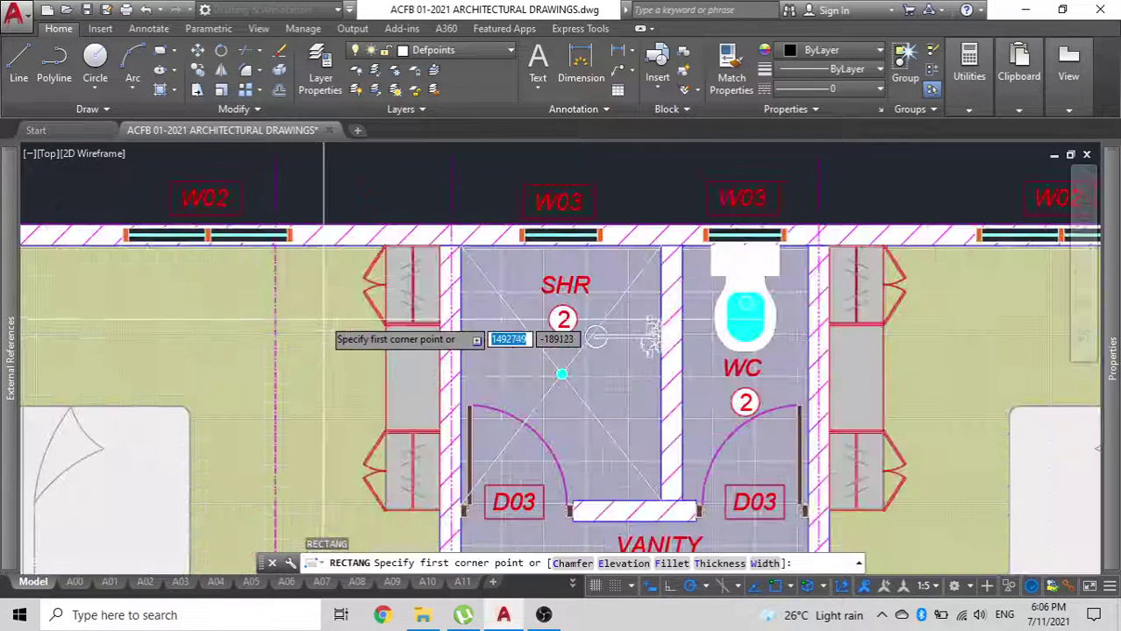
scroll(350, 253, down, 2)
click(353, 211)
scroll(526, 333, down, 3)
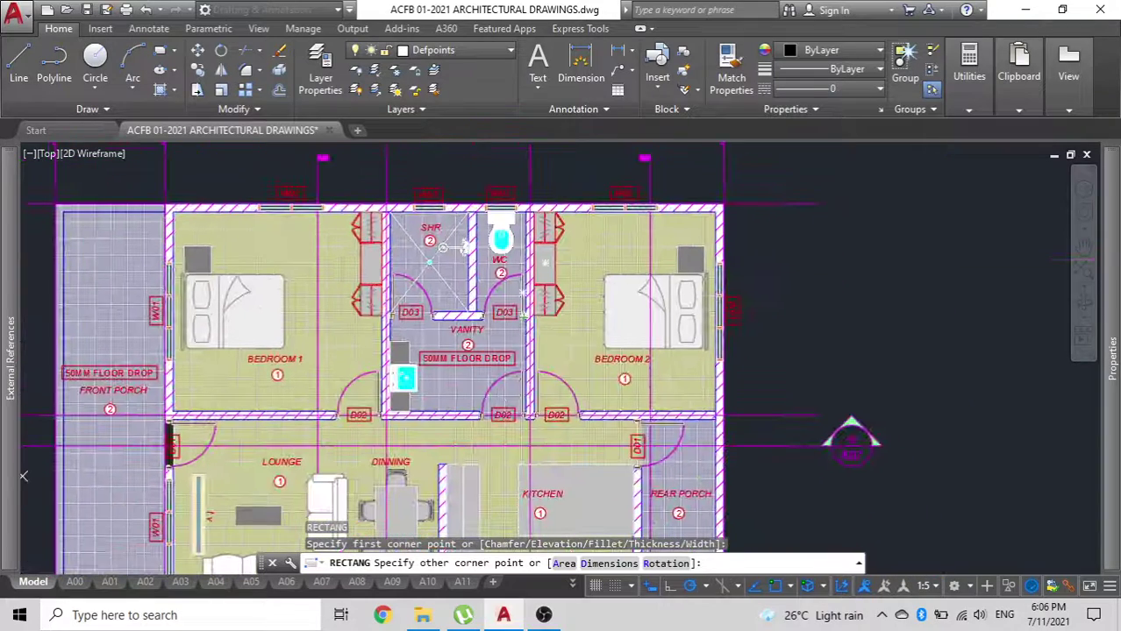
click(585, 412)
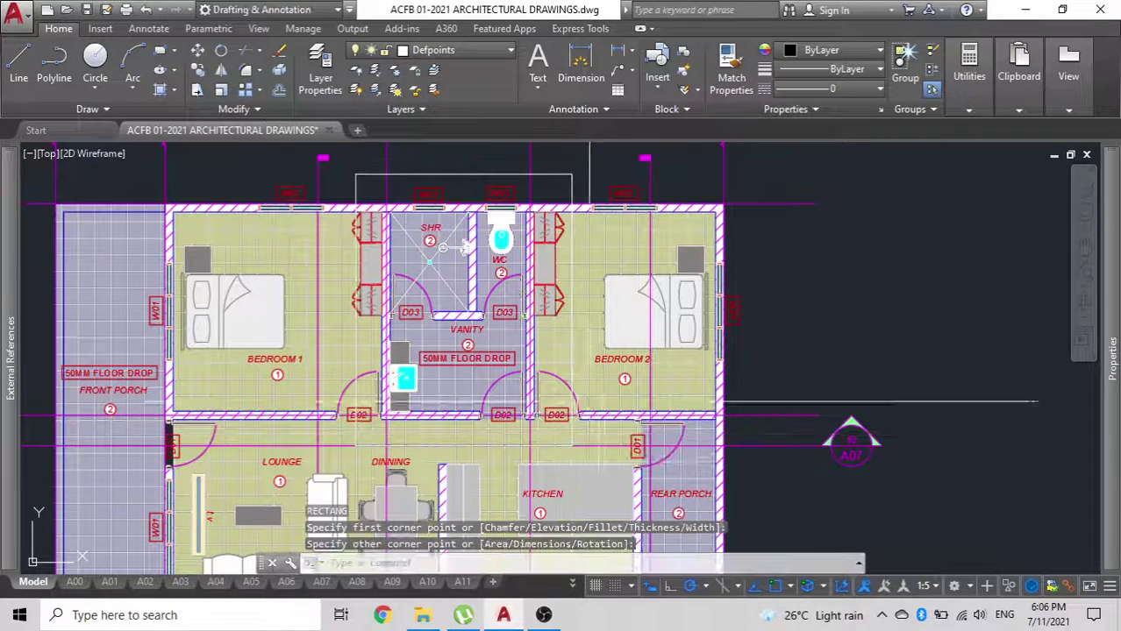
scroll(558, 338, down, 4)
key(Escape)
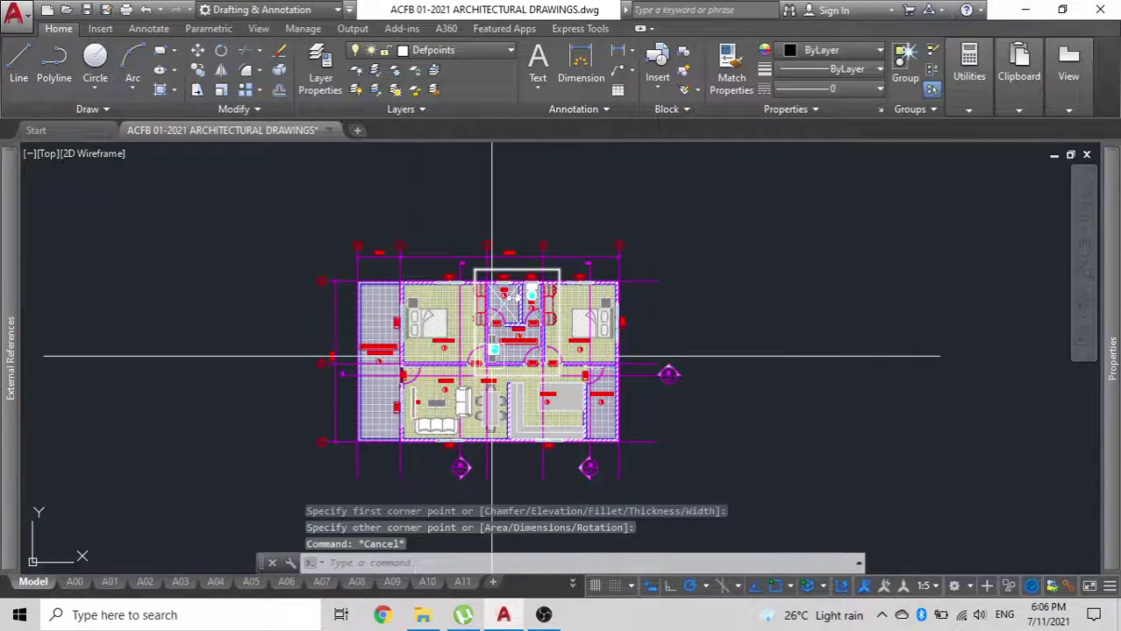
Erase the yellow floor tile hatch covering the bedrooms, lounge, dining area and kitchen in the copied plan.
scroll(492, 356, up, 8)
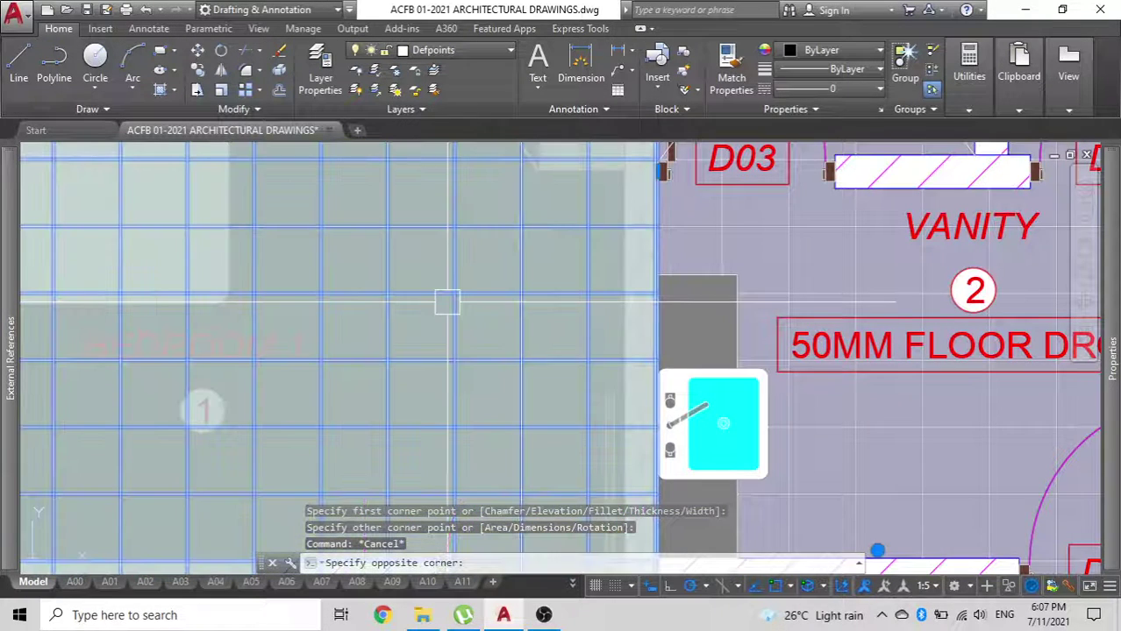
click(447, 302)
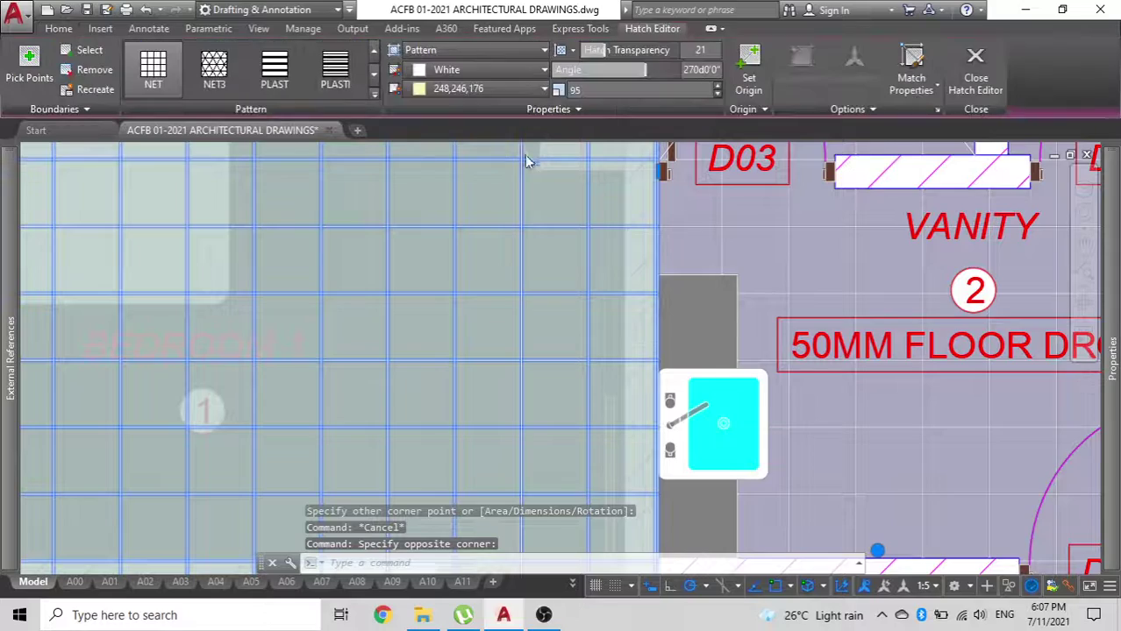
scroll(446, 302, down, 2)
key(Delete)
scroll(459, 329, down, 4)
mouse_move(459, 329)
middle_down()
mouse_move(343, 331)
mouse_move(343, 358)
middle_up()
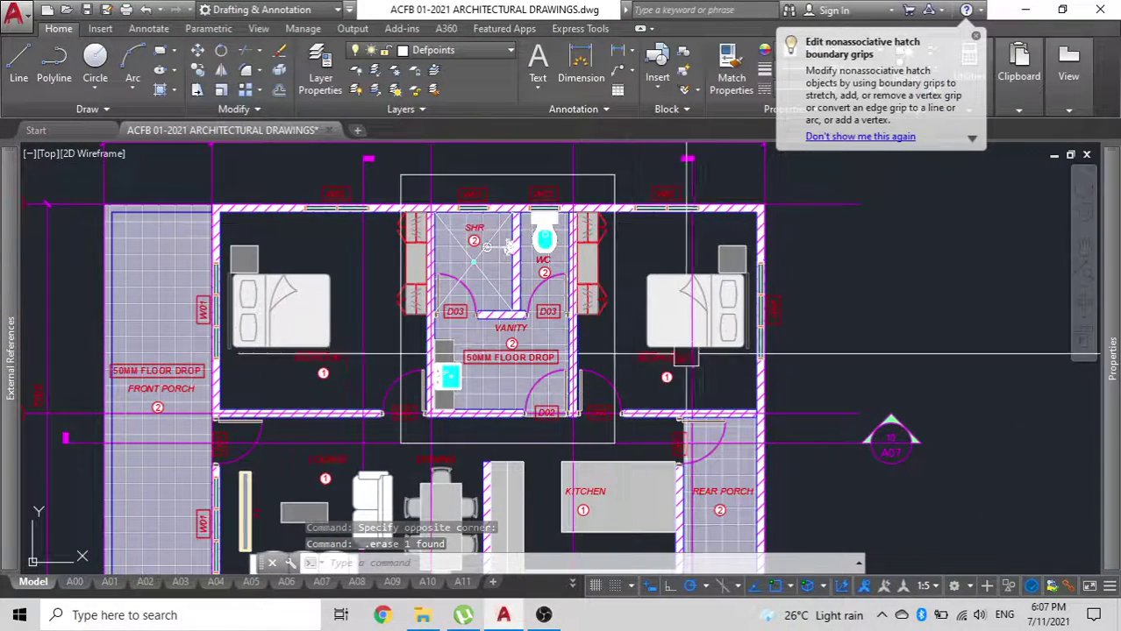
Erase the floor tile hatch of the rear porch in the copied plan.
scroll(686, 357, down, 3)
scroll(626, 313, up, 3)
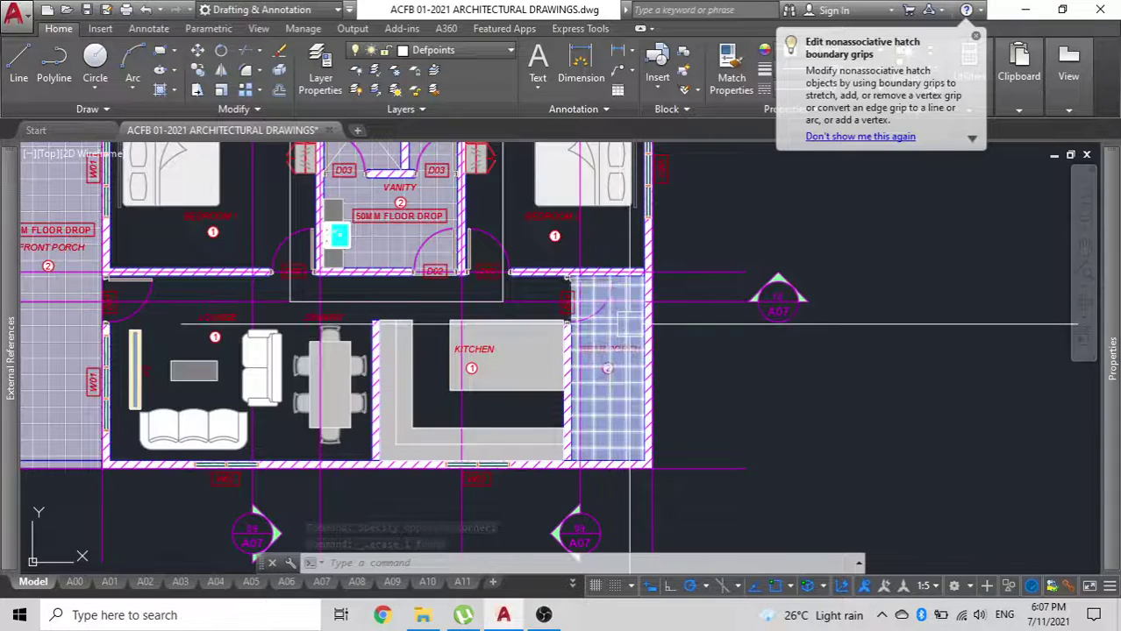
click(630, 324)
key(Delete)
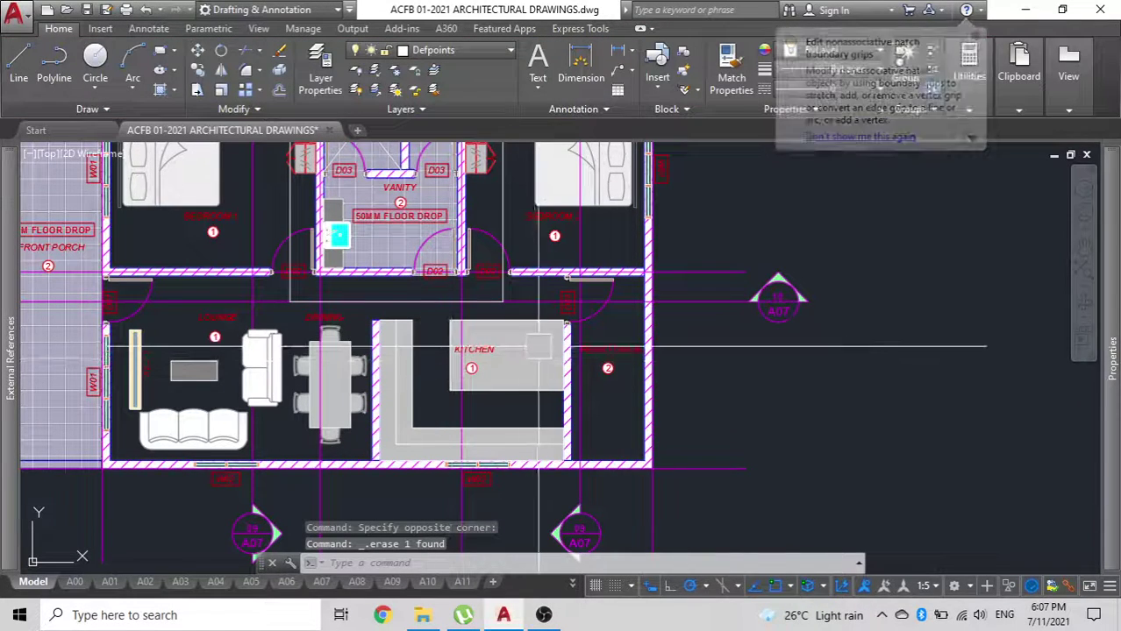
Erase the kitchen counters and room label together with the grid line crossing the kitchen.
click(548, 405)
click(401, 350)
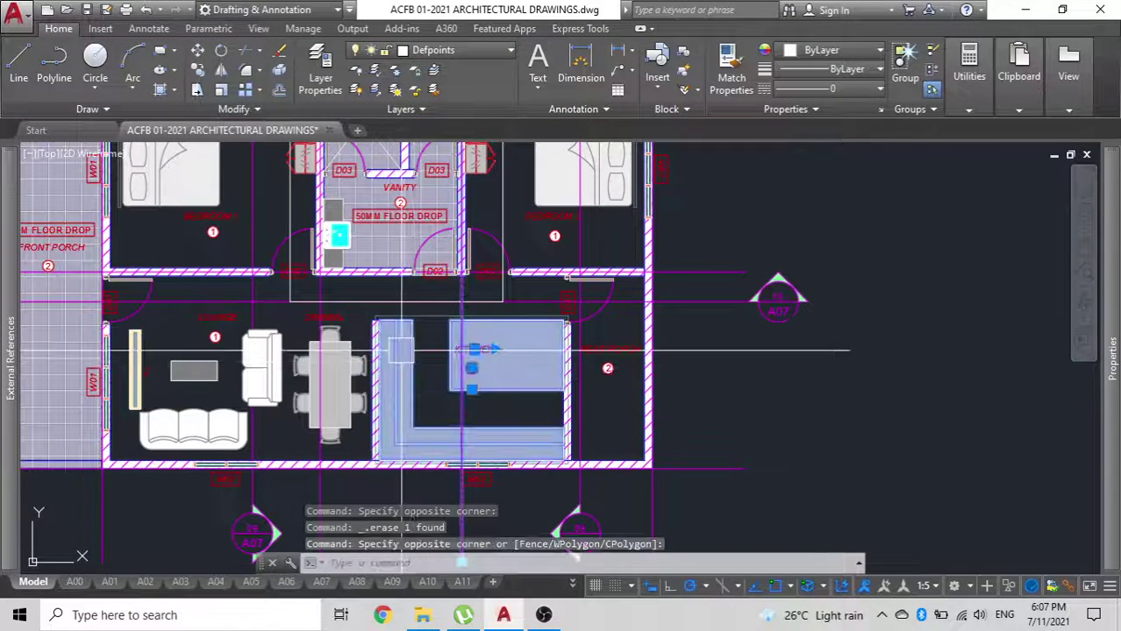
key(Delete)
scroll(553, 299, down, 4)
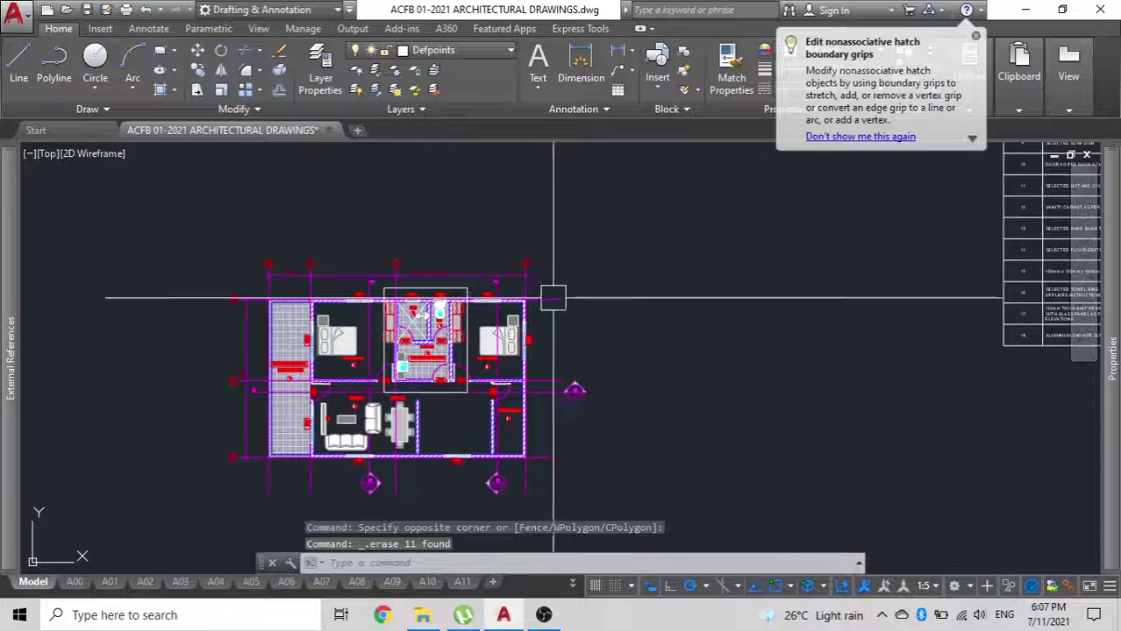
Erase the copied plan's remaining grid lines and bubbles, overall dimensions and section lines with their markers.
click(190, 222)
key(Delete)
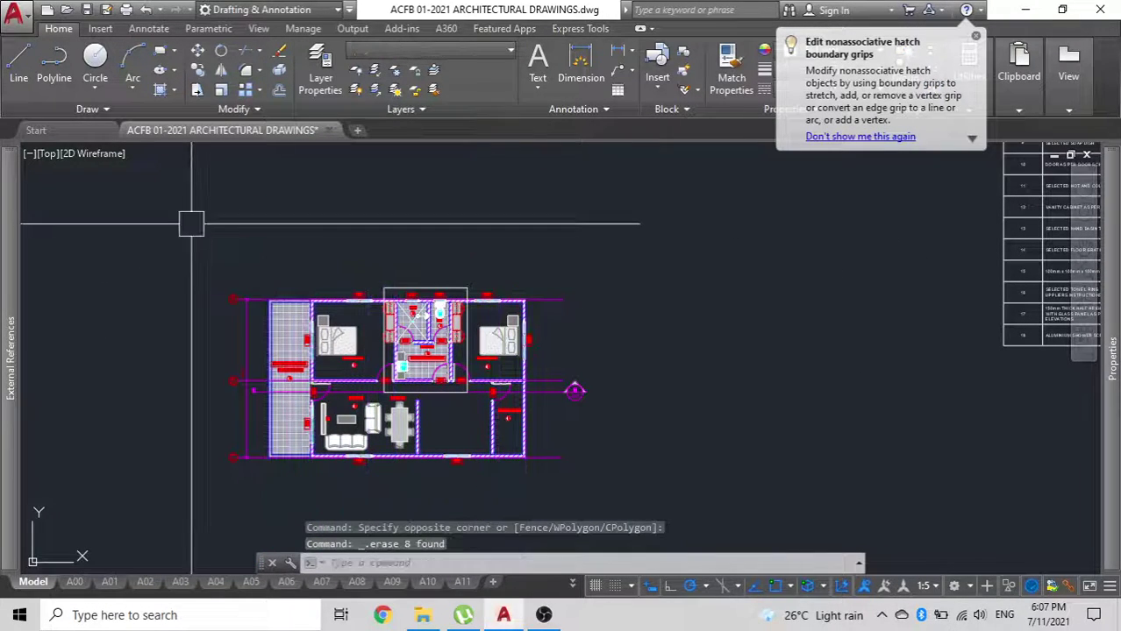
click(250, 495)
click(221, 233)
key(Delete)
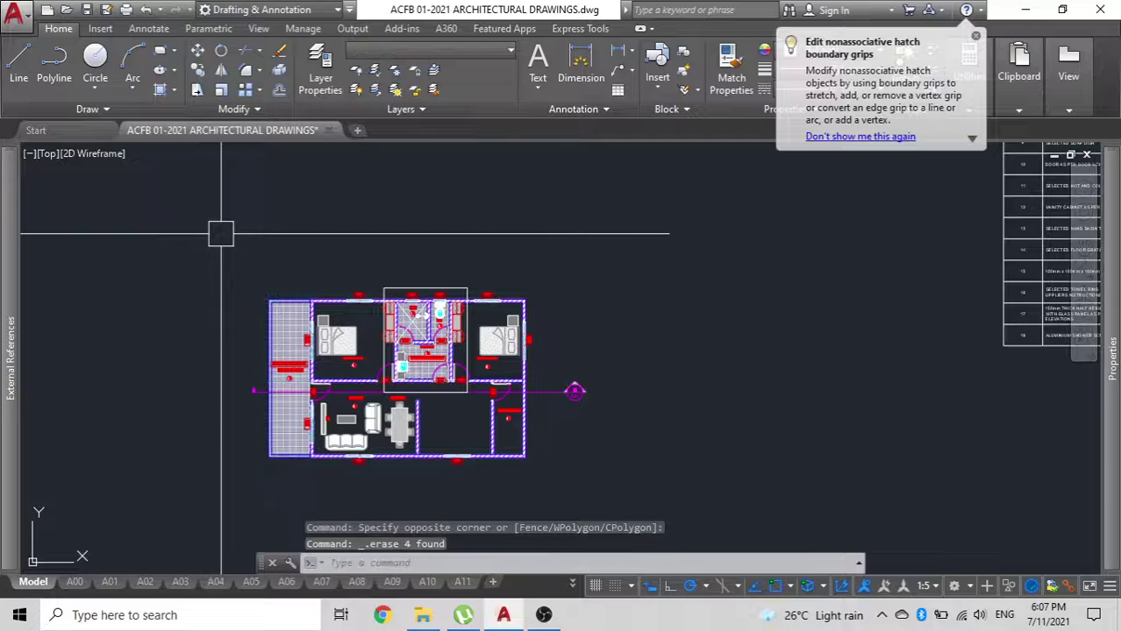
key(Delete)
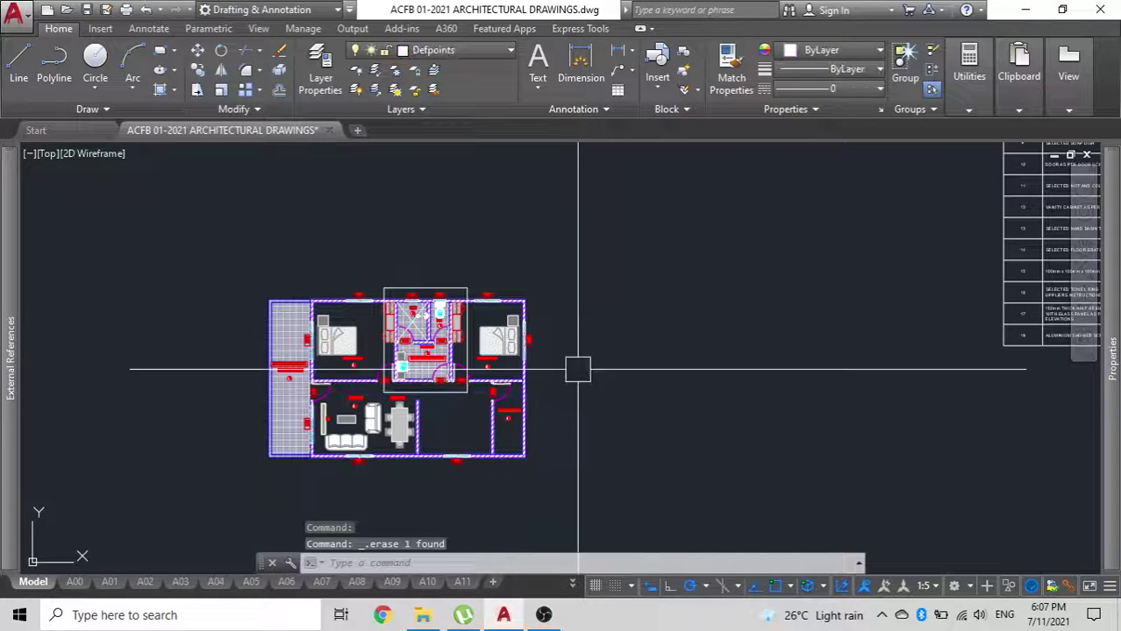
Erase the wardrobe along the shower side of the bathroom wall in the copied plan.
scroll(307, 317, up, 3)
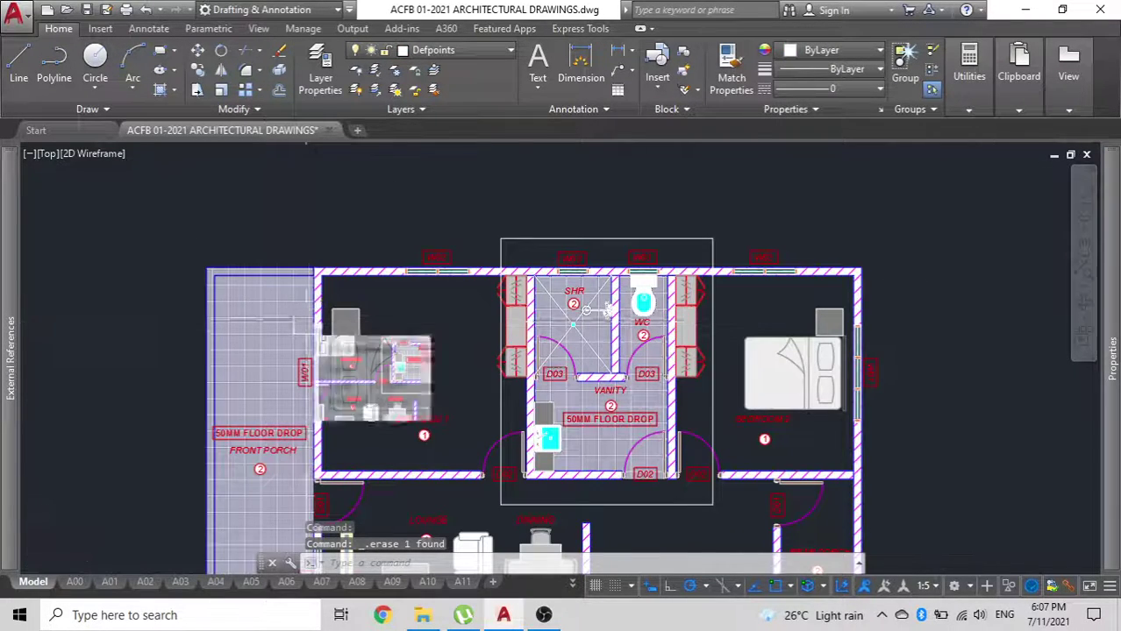
scroll(370, 311, down, 3)
scroll(412, 325, up, 6)
click(478, 320)
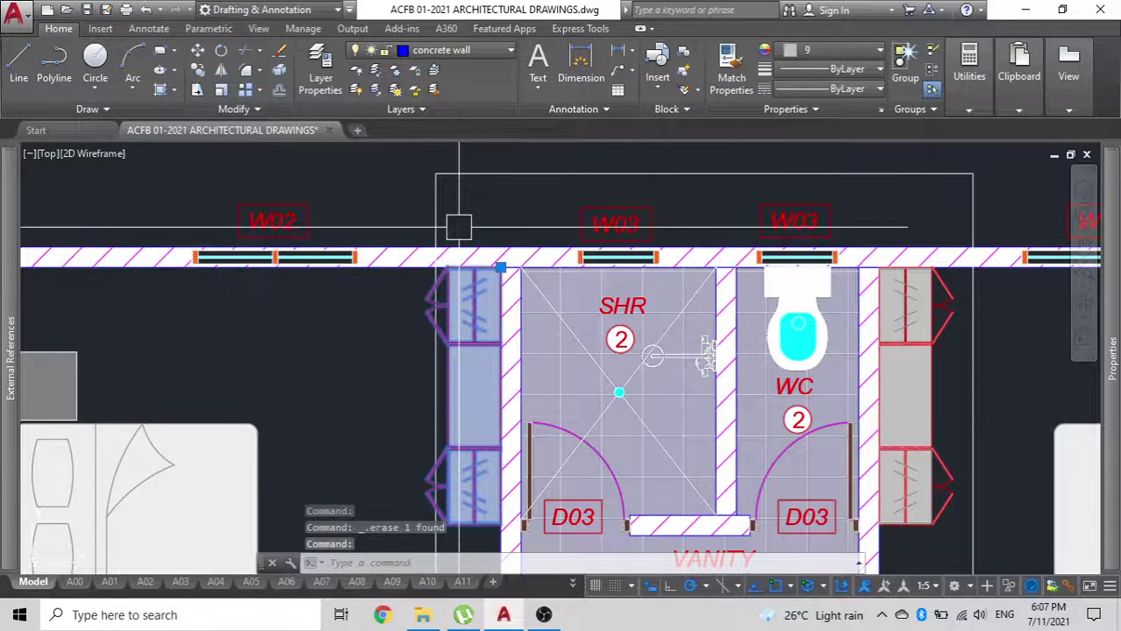
key(Escape)
scroll(416, 262, down, 5)
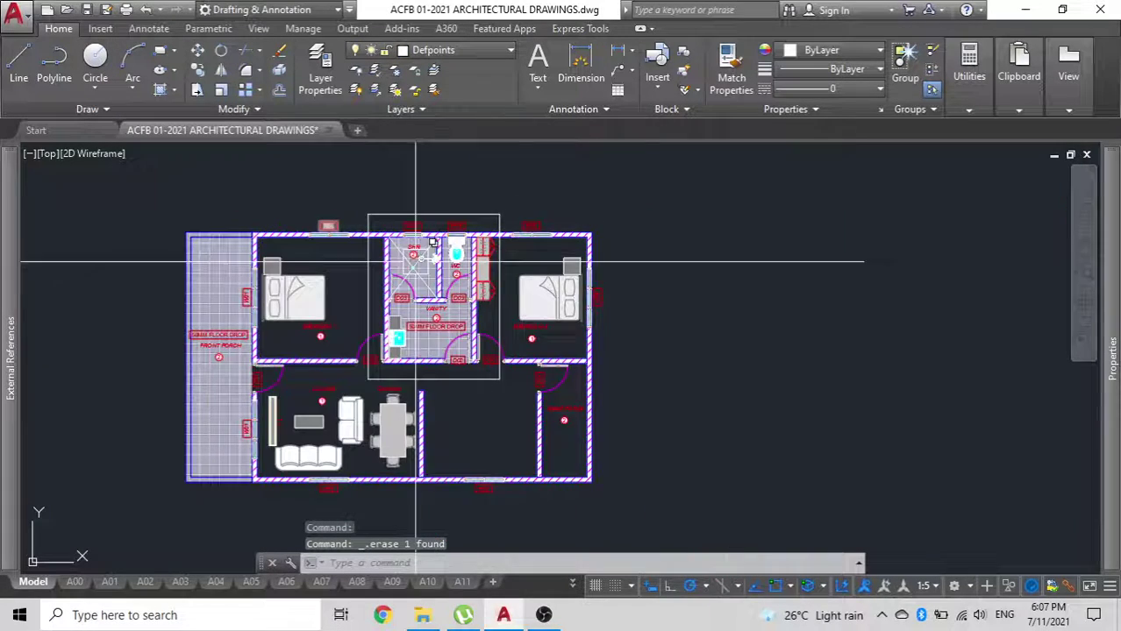
Trim the upper outer wall beyond the shower side of the boundary rectangle, using the whole plan as cutting edges.
click(628, 502)
click(145, 183)
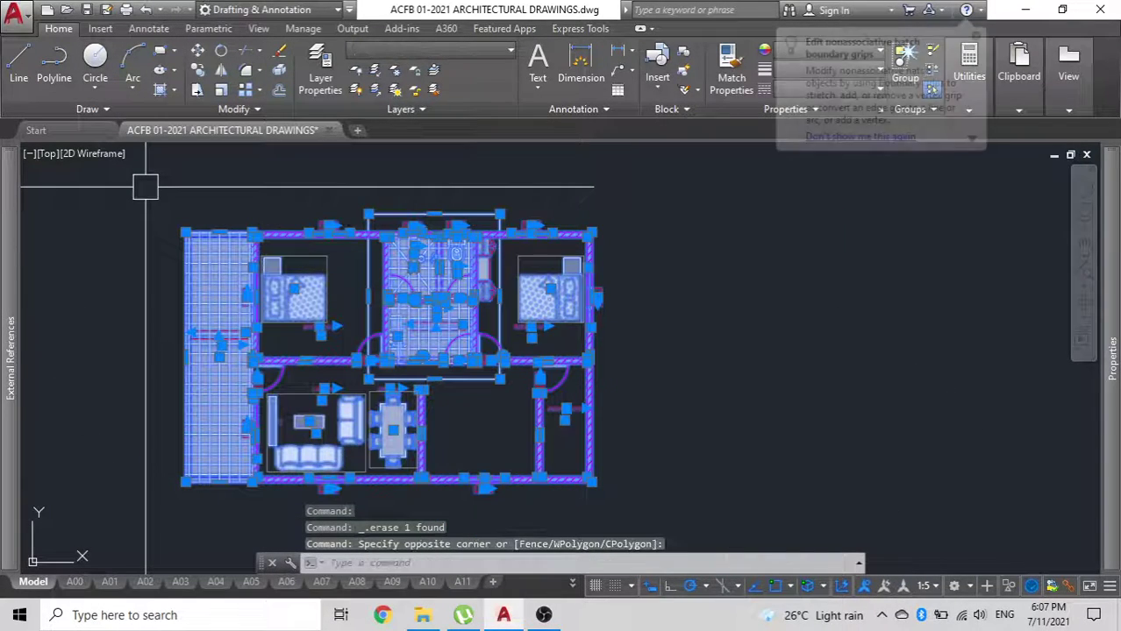
text(tr)
key(Return)
scroll(314, 211, up, 8)
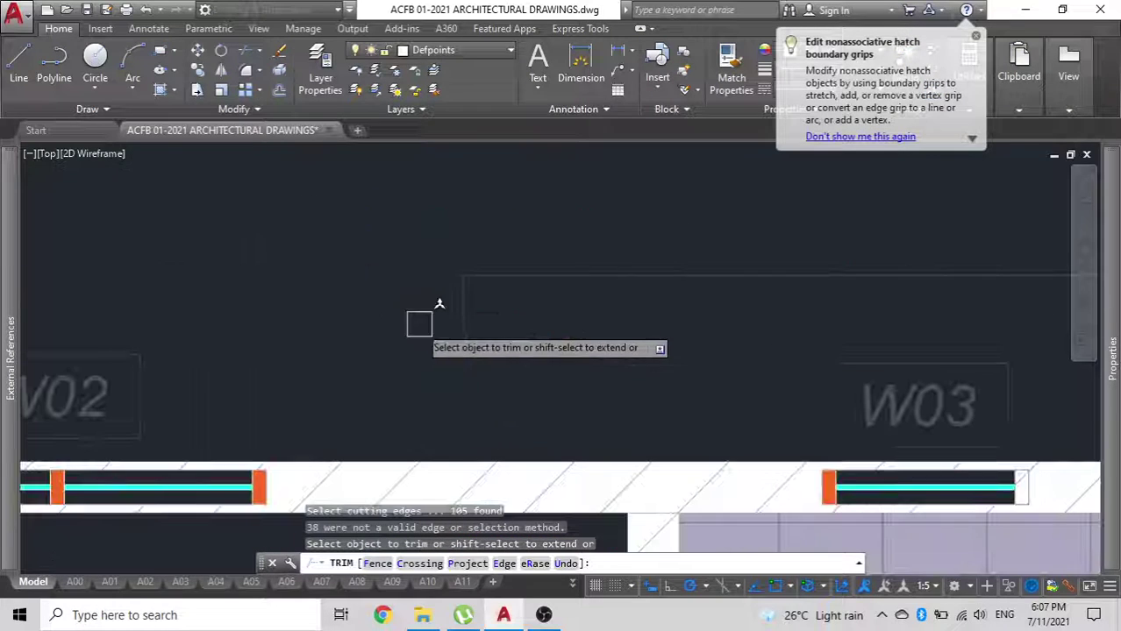
middle_drag(442, 421, 399, 256)
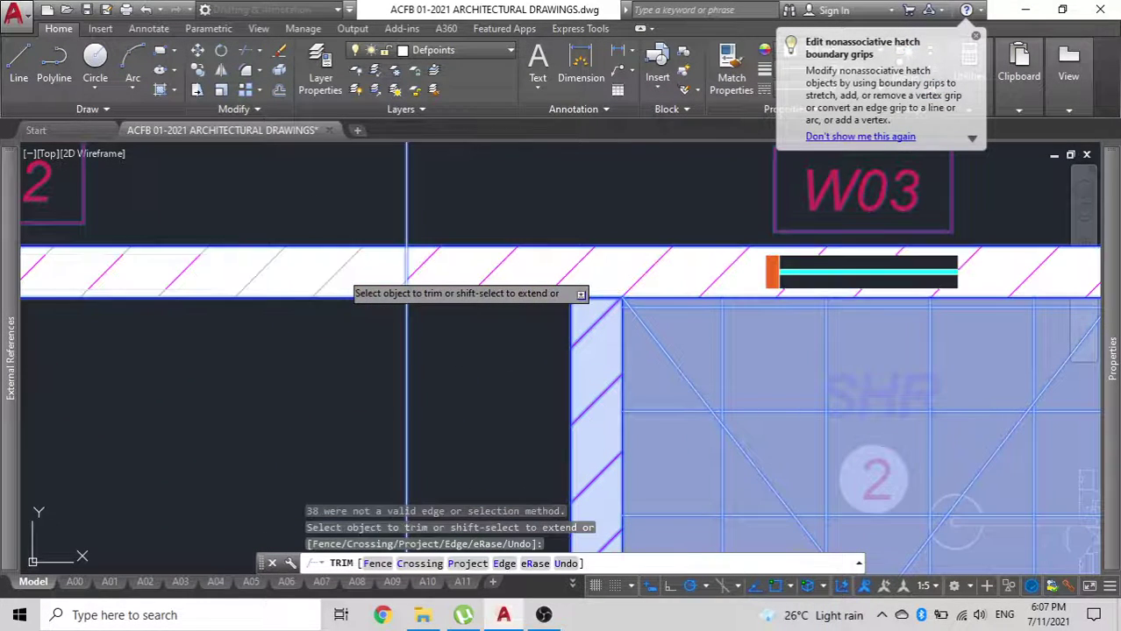
click(346, 263)
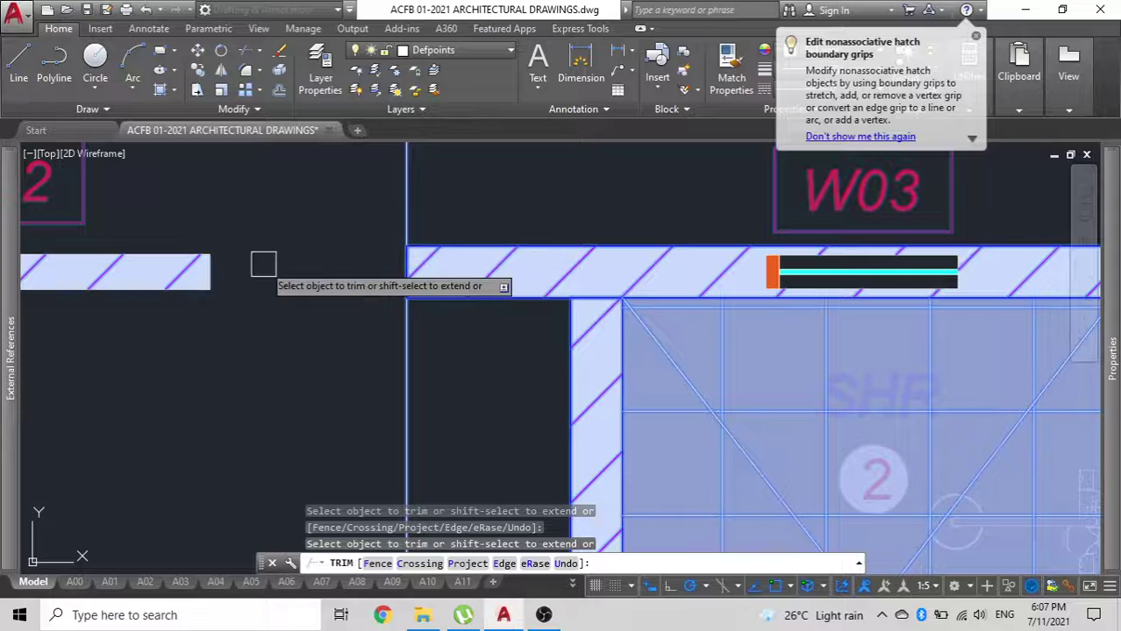
Trim the upper outer wall beyond the WC side of the boundary rectangle and clear the leftover wall piece.
scroll(263, 264, down, 5)
scroll(432, 195, up, 5)
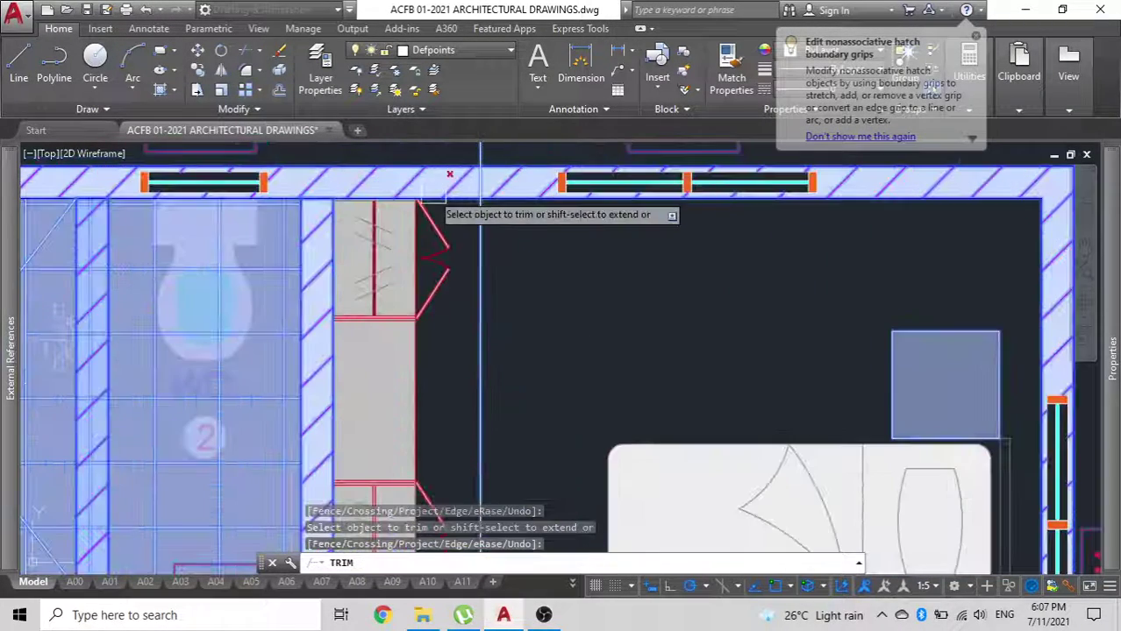
scroll(449, 173, up, 4)
middle_drag(483, 175, 404, 377)
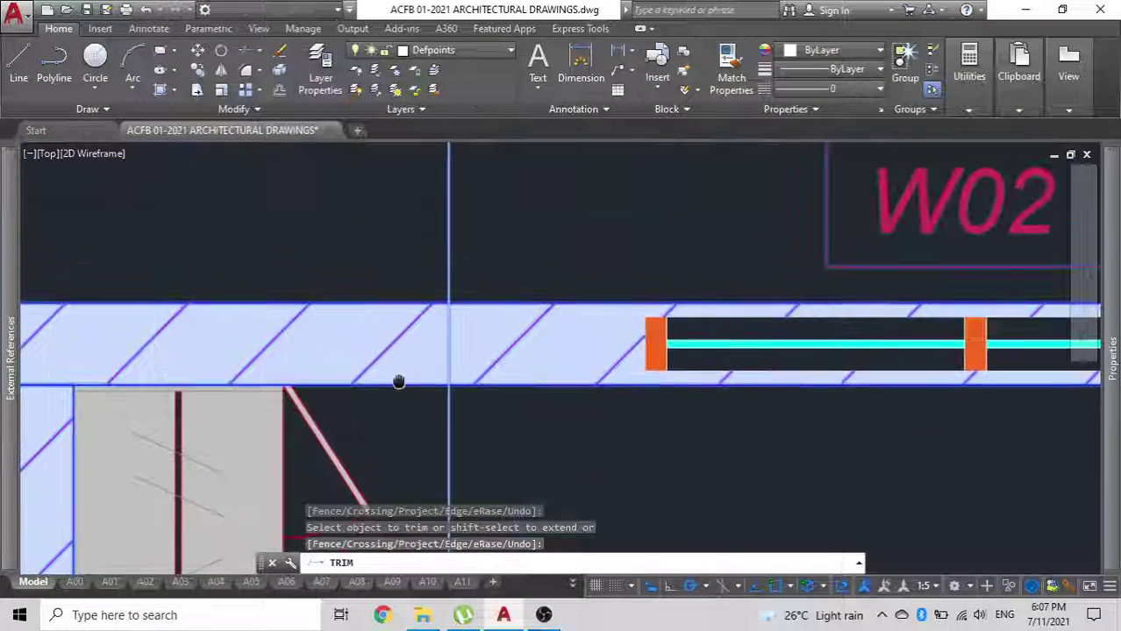
click(513, 316)
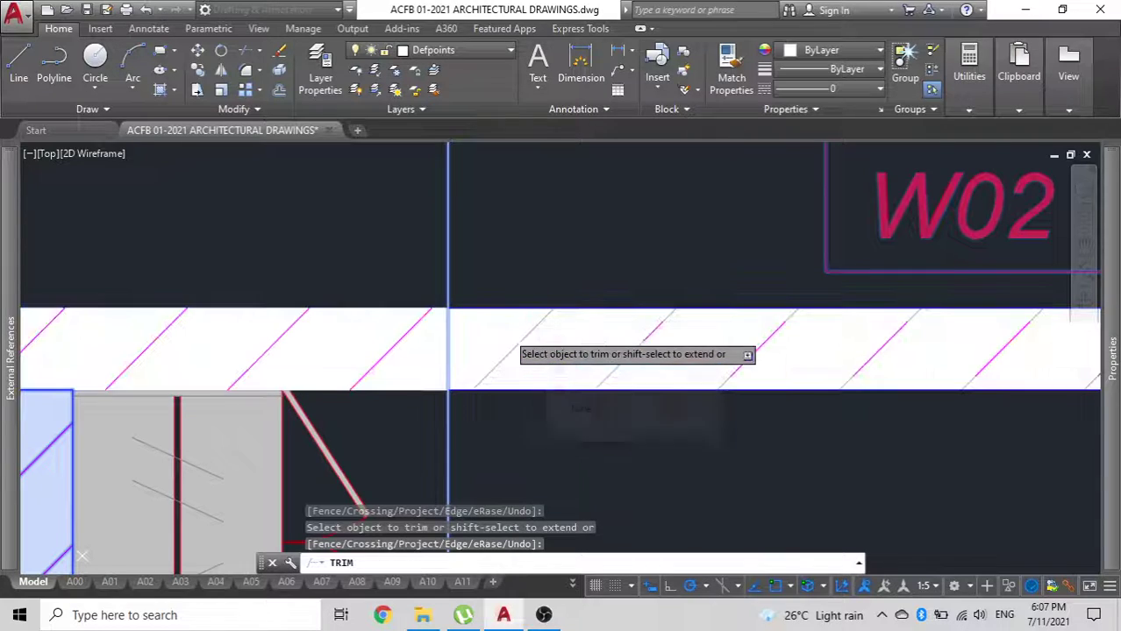
click(506, 336)
scroll(506, 336, down, 5)
click(493, 393)
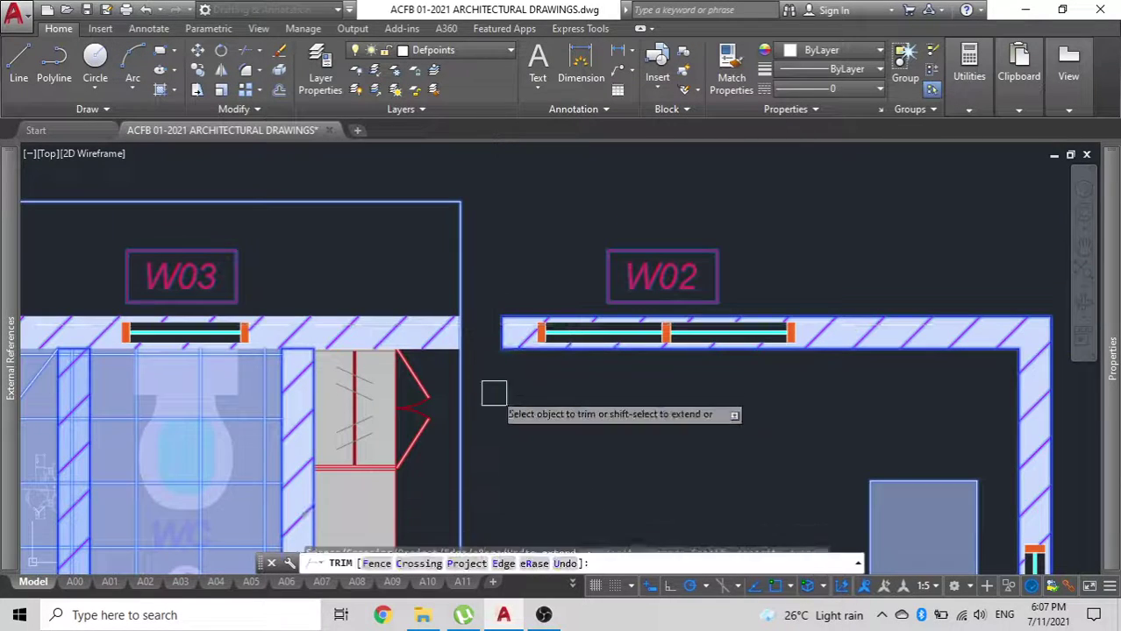
scroll(513, 270, up, 5)
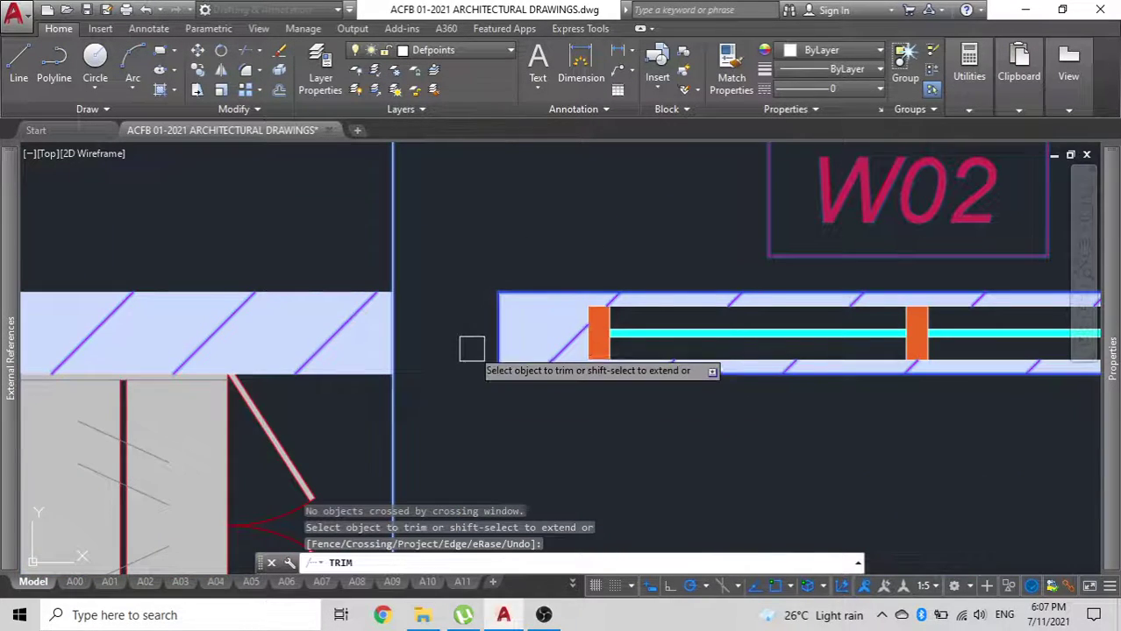
key(Escape)
click(492, 323)
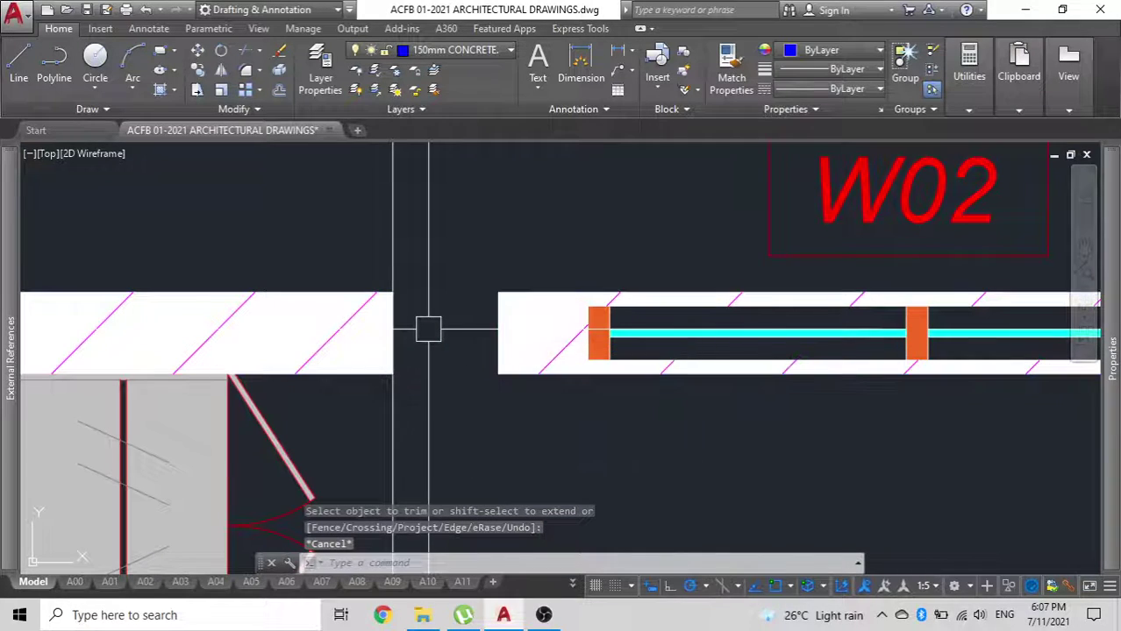
Erase the porch floor hatch, the lounge and dining furniture, and the walls of the lower rooms and right-hand bedroom.
scroll(428, 329, down, 5)
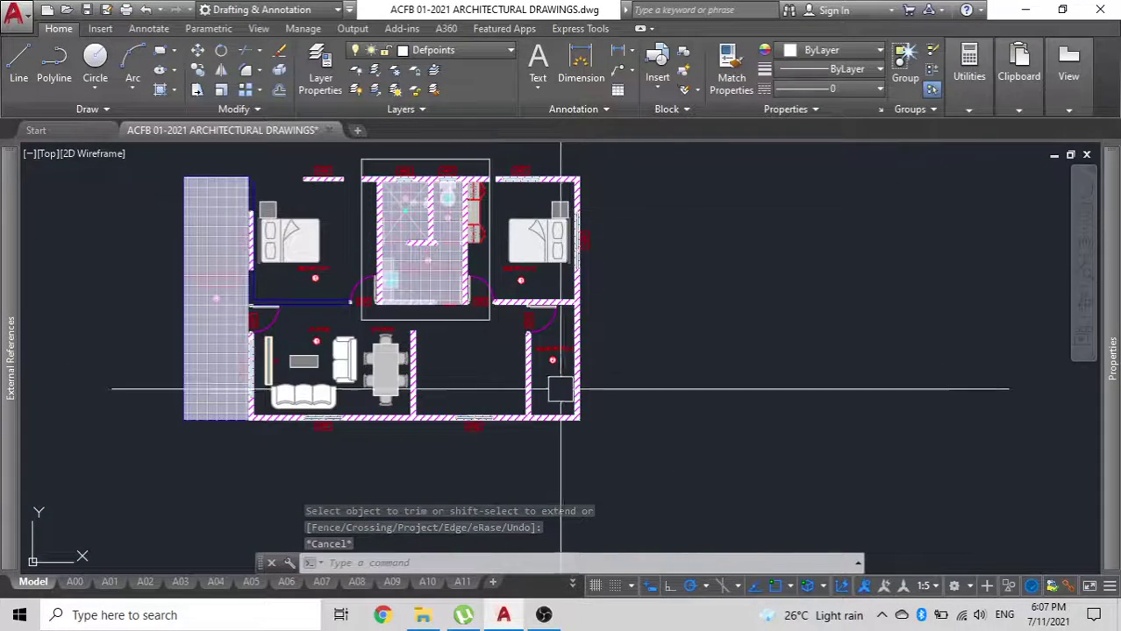
click(628, 469)
click(147, 372)
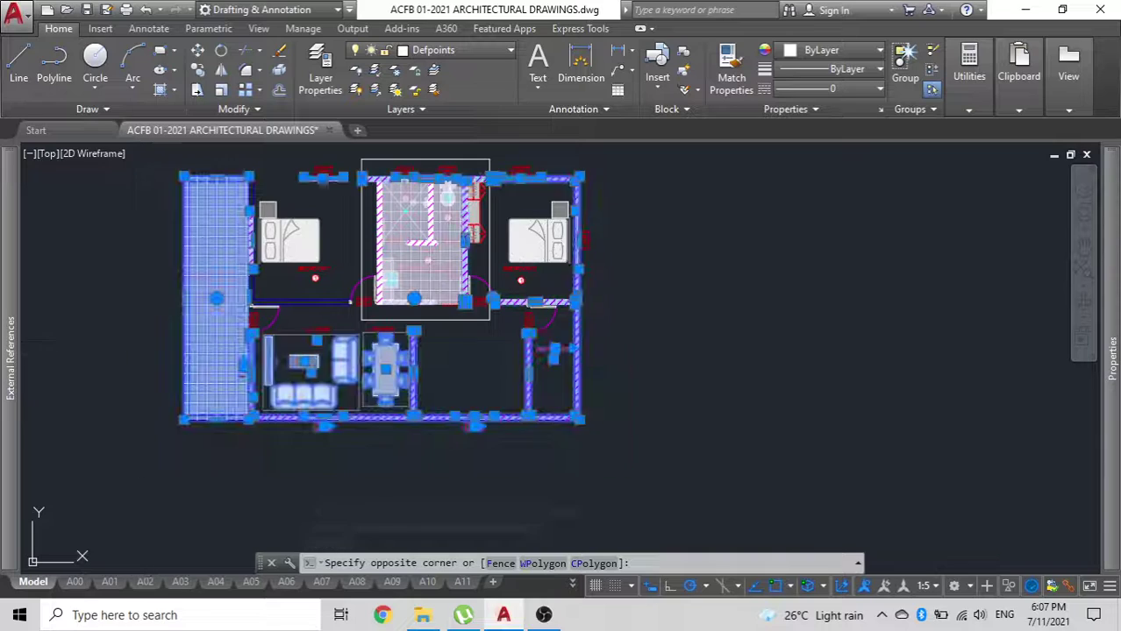
key(Delete)
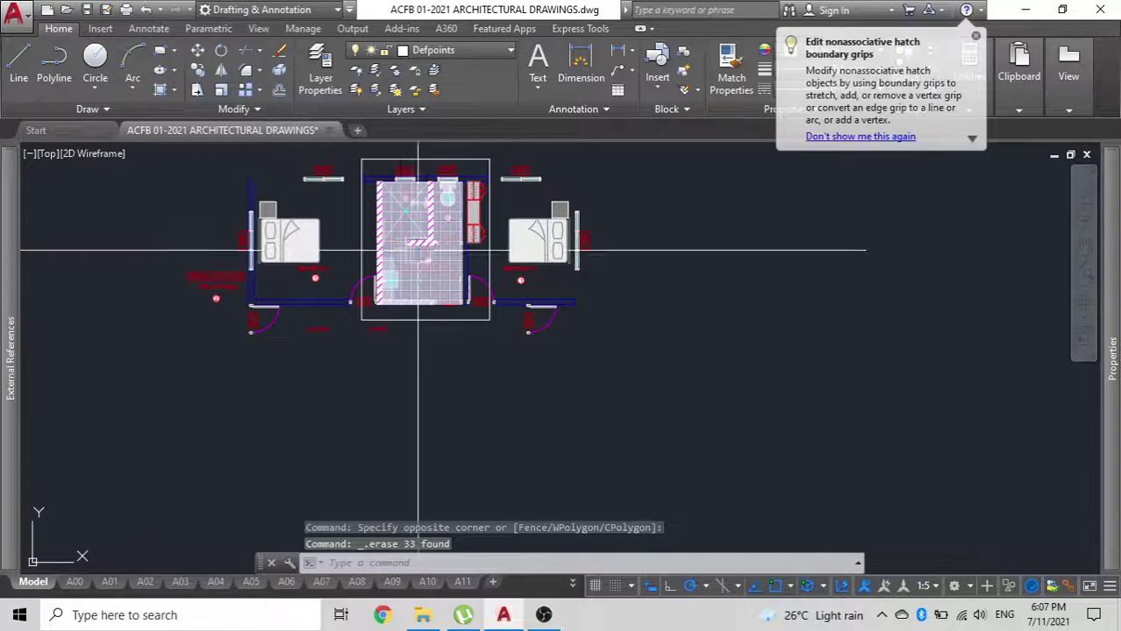
Erase the right-hand bedroom's bed, label, windows and remaining wall lines together with the door below it.
scroll(579, 487, up, 5)
scroll(577, 485, down, 3)
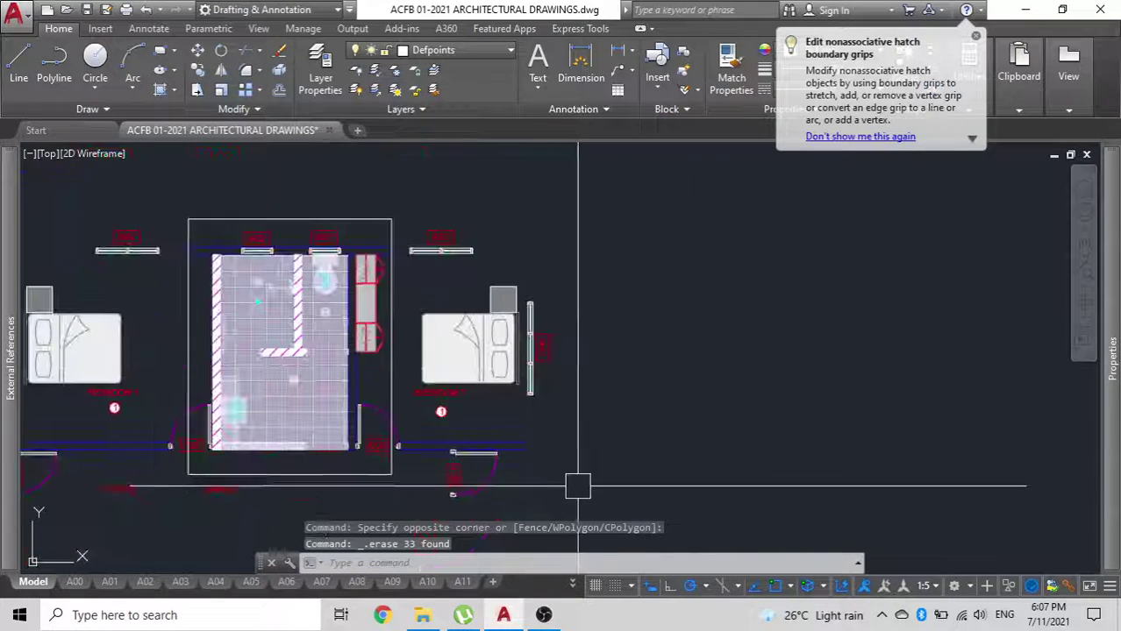
click(581, 516)
click(422, 205)
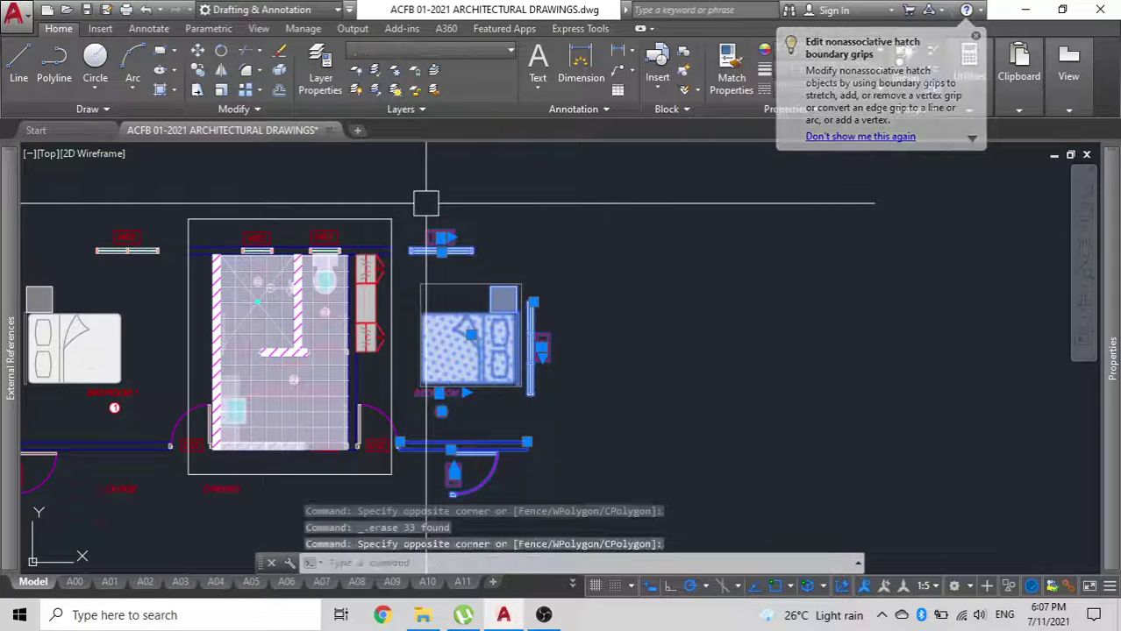
key(Delete)
Erase the left-hand bedroom's furniture, windows, walls and door together with the front porch and lounge labels.
middle_drag(421, 205, 702, 135)
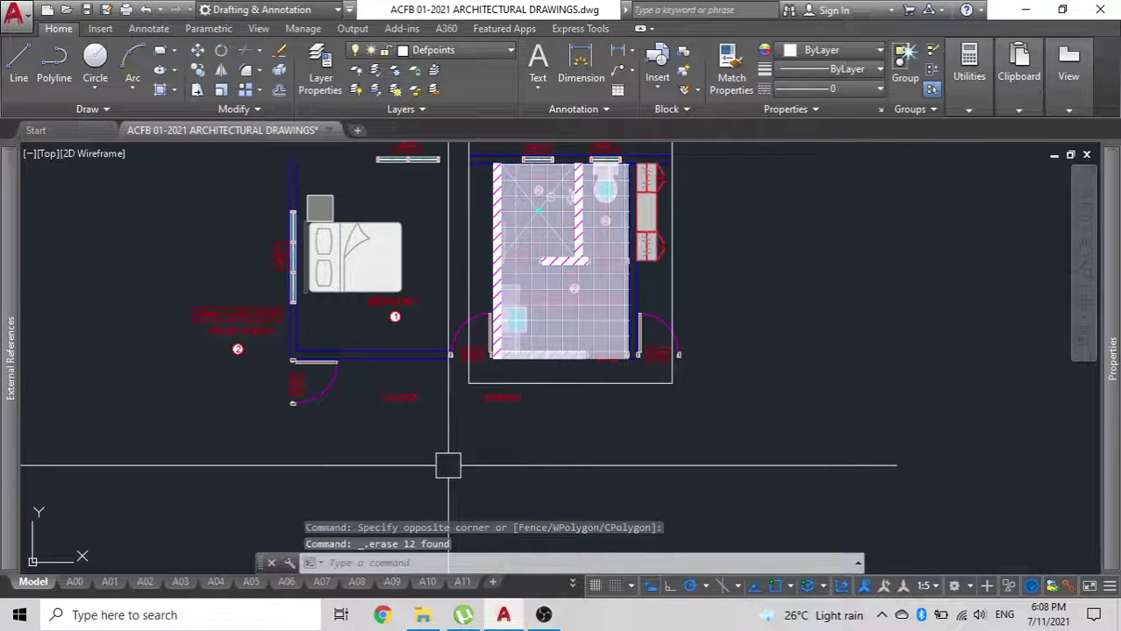
click(448, 466)
middle_drag(326, 387, 357, 458)
click(170, 215)
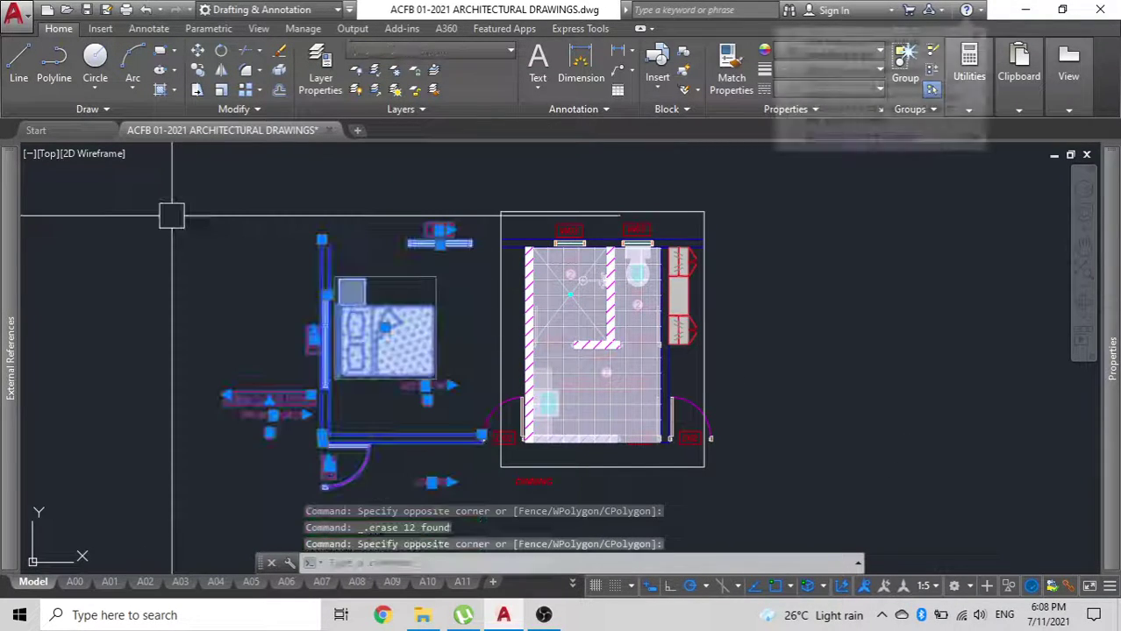
key(Delete)
Erase the two bedroom doors flanking the vanity area together with their D02 tags.
scroll(535, 424, up, 4)
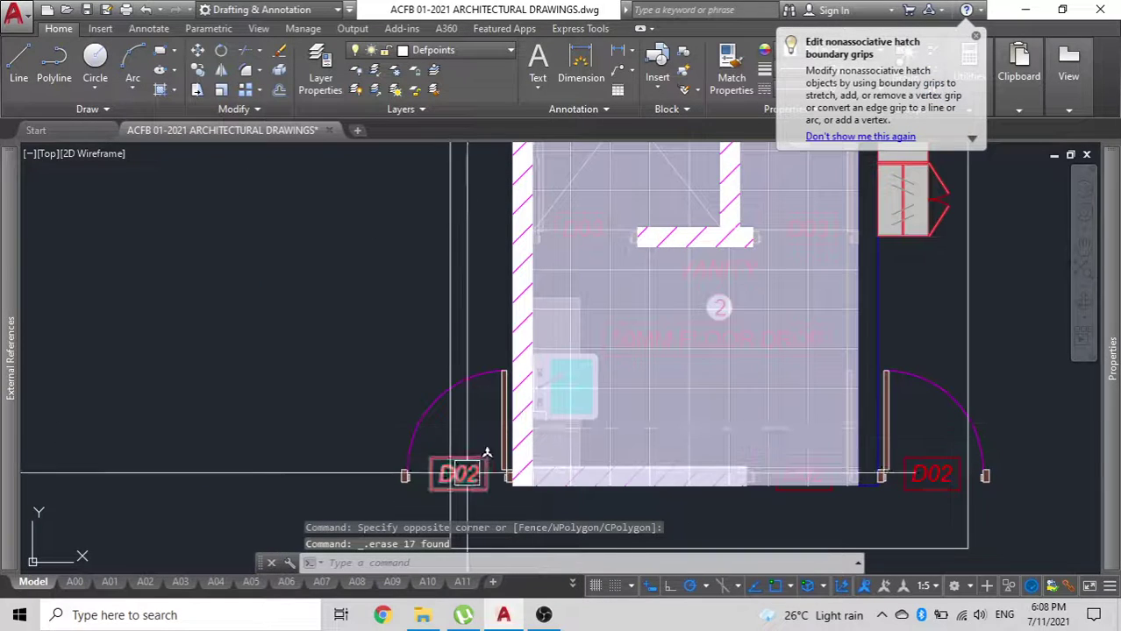
click(478, 376)
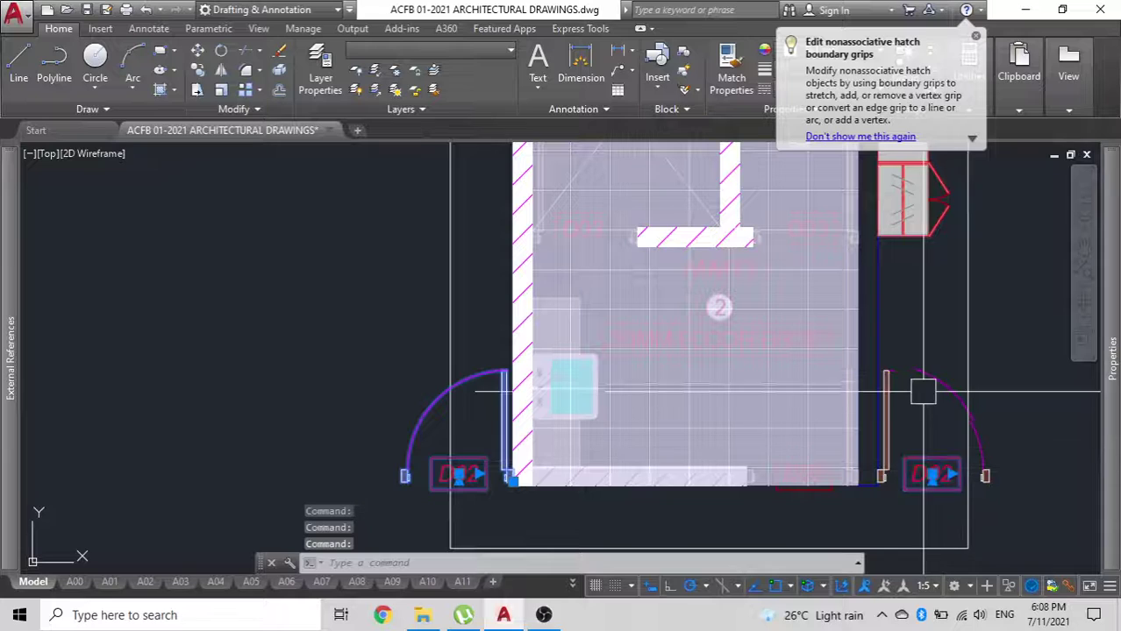
scroll(698, 323, down, 3)
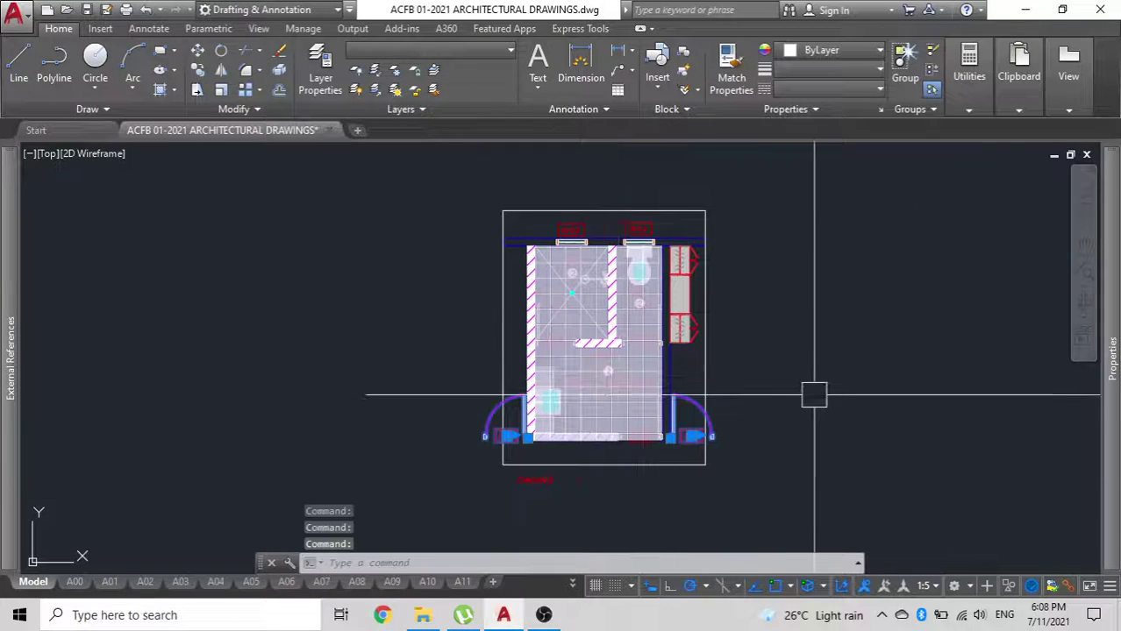
middle_drag(815, 396, 706, 359)
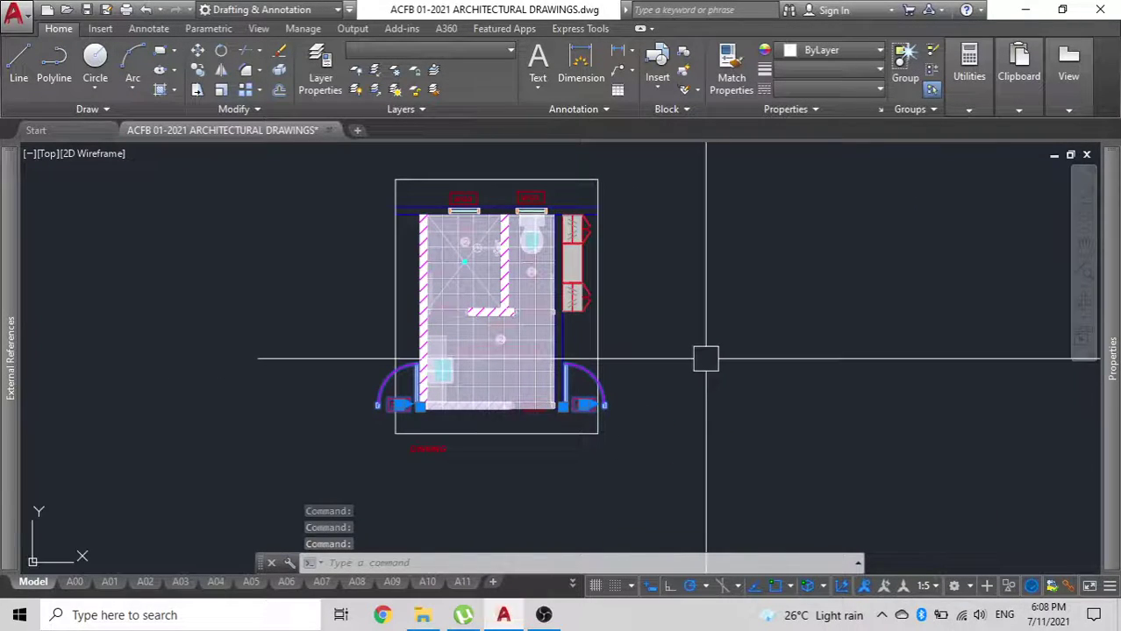
Erase the two W03 window tags above the shower and WC.
scroll(526, 200, up, 5)
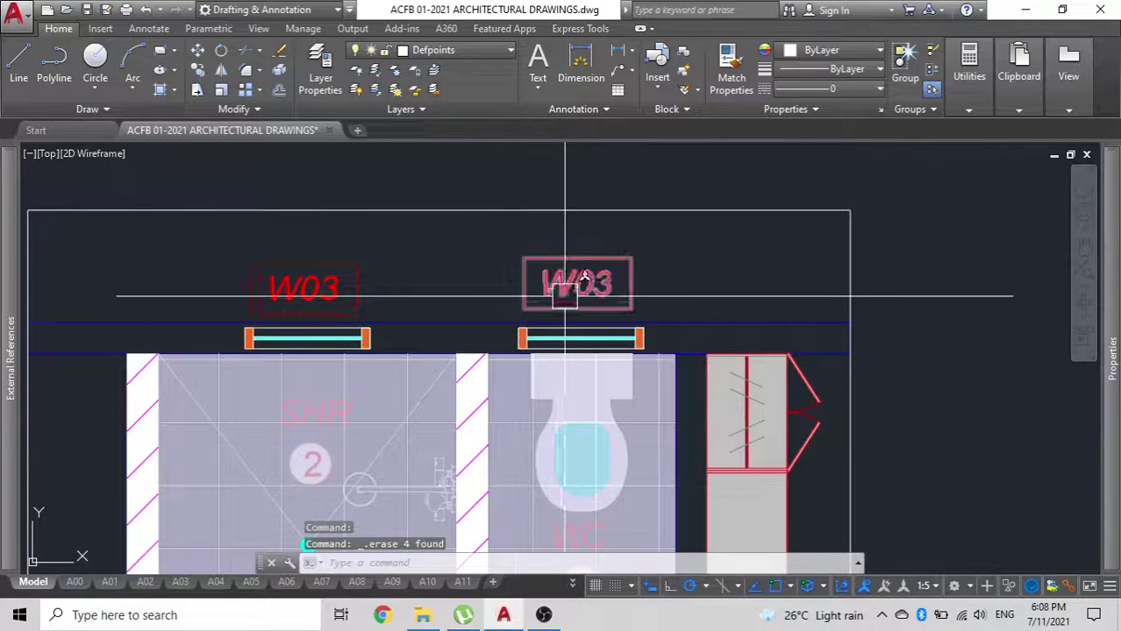
click(314, 291)
scroll(400, 242, down, 8)
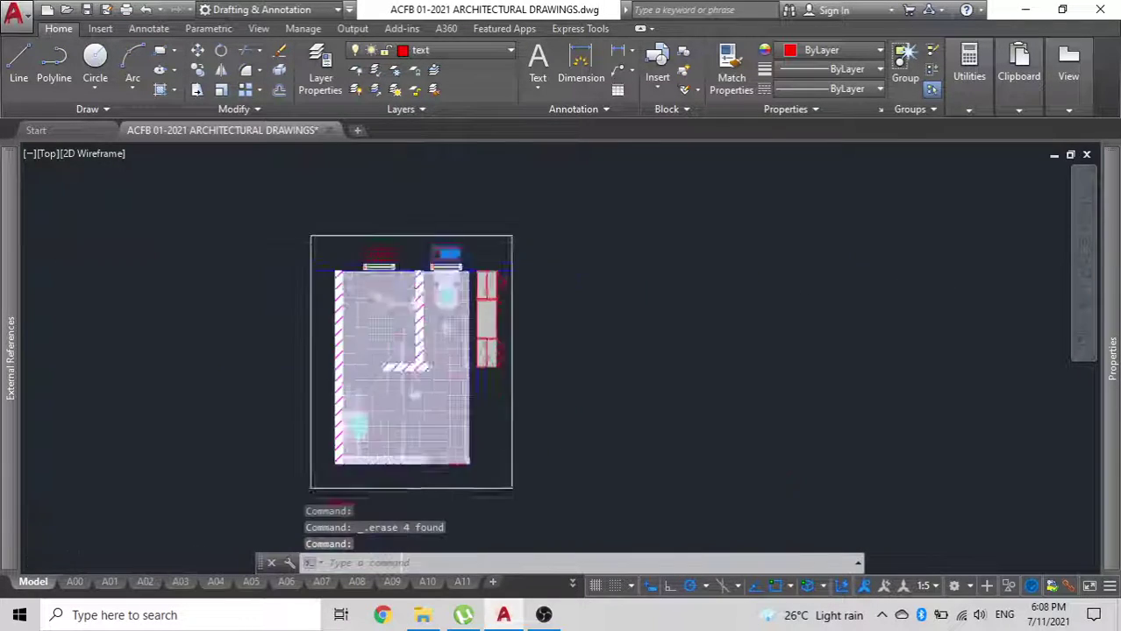
scroll(321, 308, up, 8)
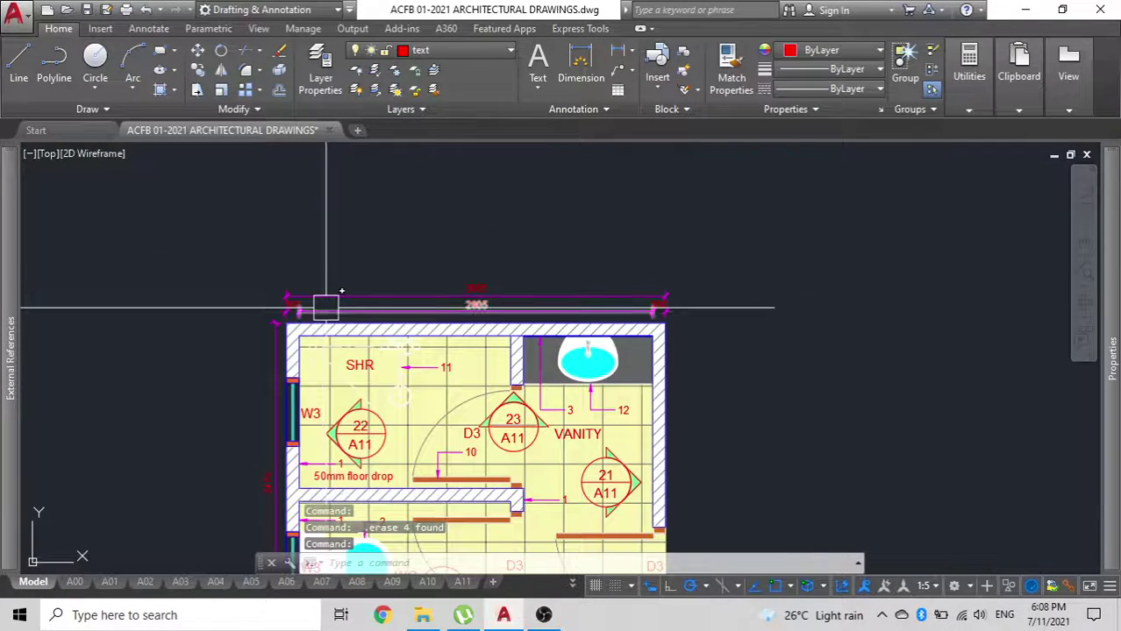
scroll(325, 307, down, 6)
scroll(446, 355, up, 12)
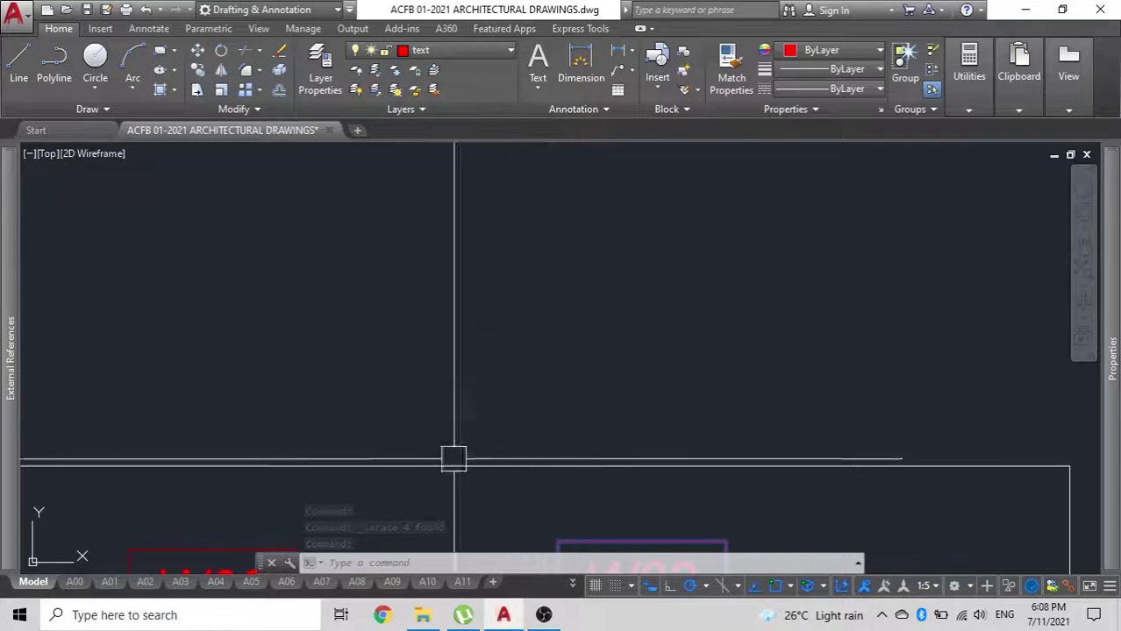
scroll(454, 458, down, 5)
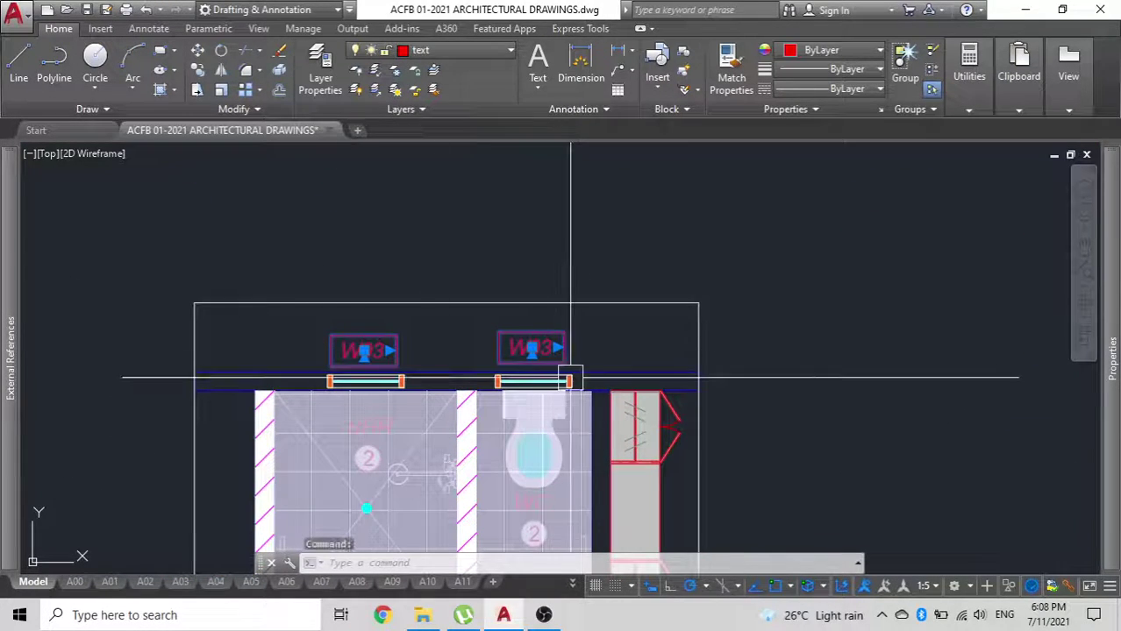
Erase the wardrobe beside the WC and stretch that side of the boundary rectangle to the wall's outer face.
scroll(571, 380, down, 2)
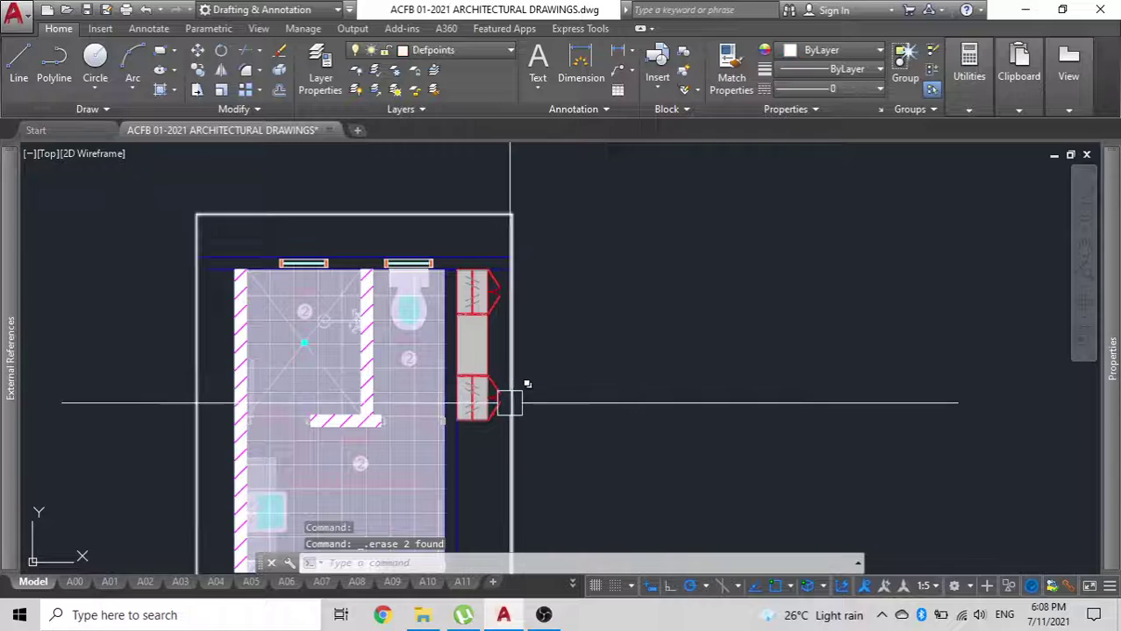
middle_drag(508, 401, 502, 288)
click(507, 305)
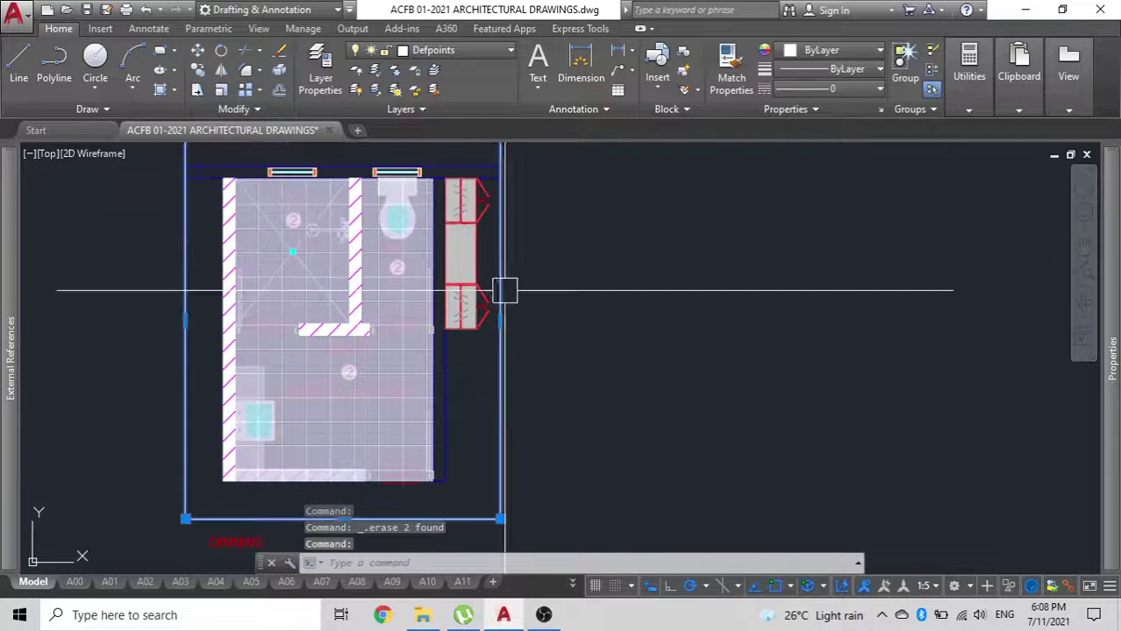
scroll(483, 388, up, 5)
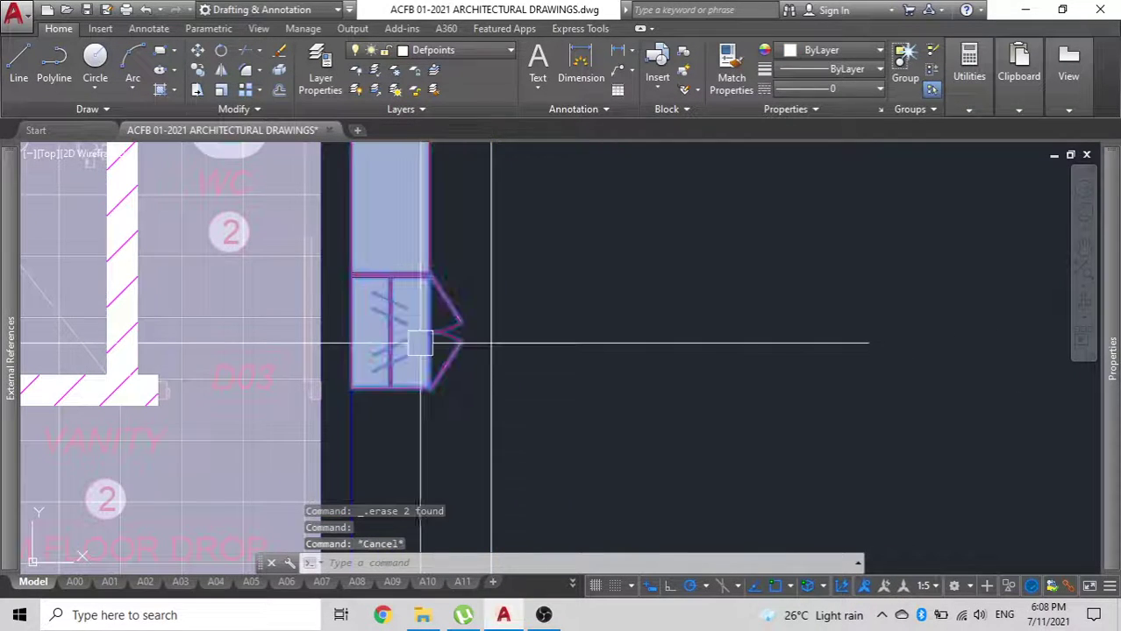
key(Delete)
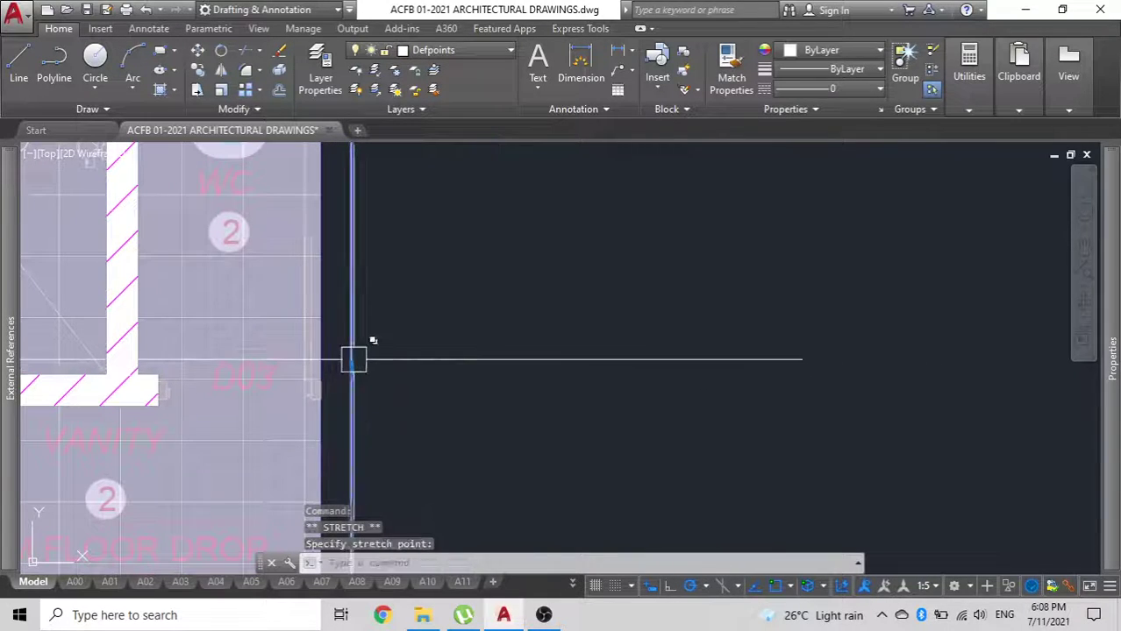
Stretch the lower edge of the boundary rectangle up to the outer face of the vanity area's lower wall.
scroll(350, 372, down, 5)
scroll(309, 372, up, 6)
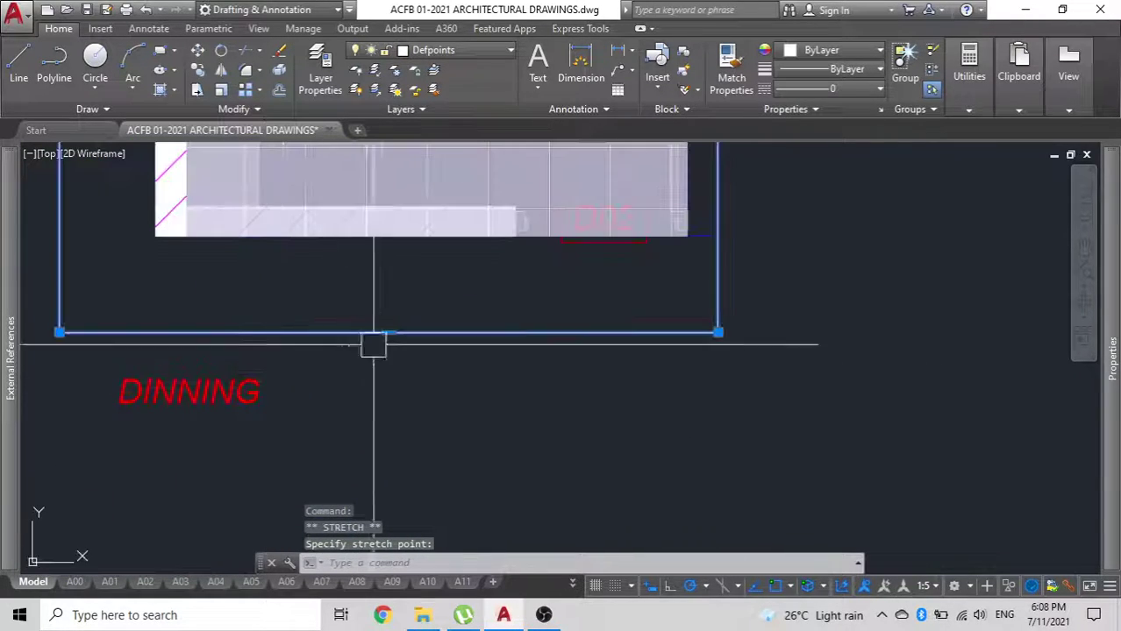
click(388, 237)
scroll(395, 503, down, 5)
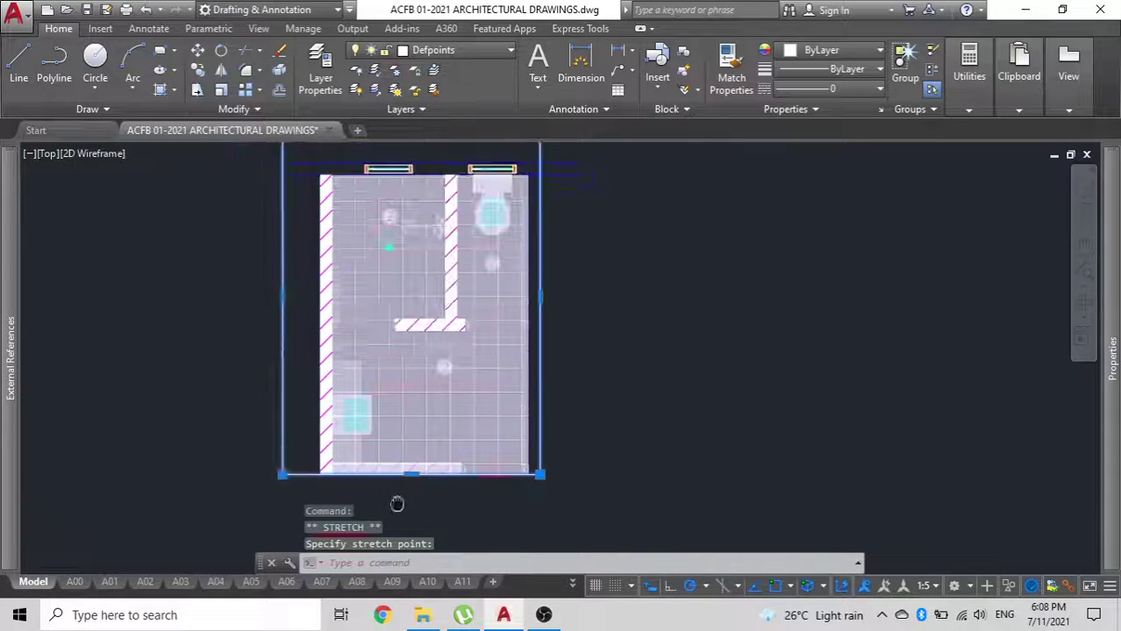
Stretch the shower-side edge of the boundary rectangle to the outer face of the shower and vanity wall.
click(281, 318)
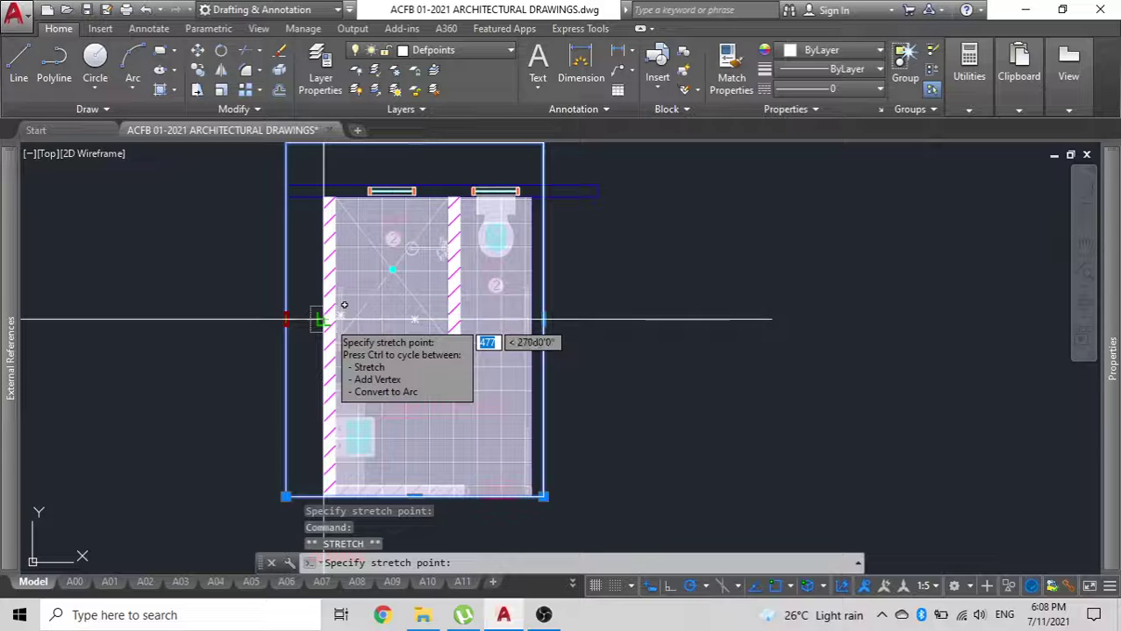
click(322, 319)
middle_drag(321, 316, 302, 403)
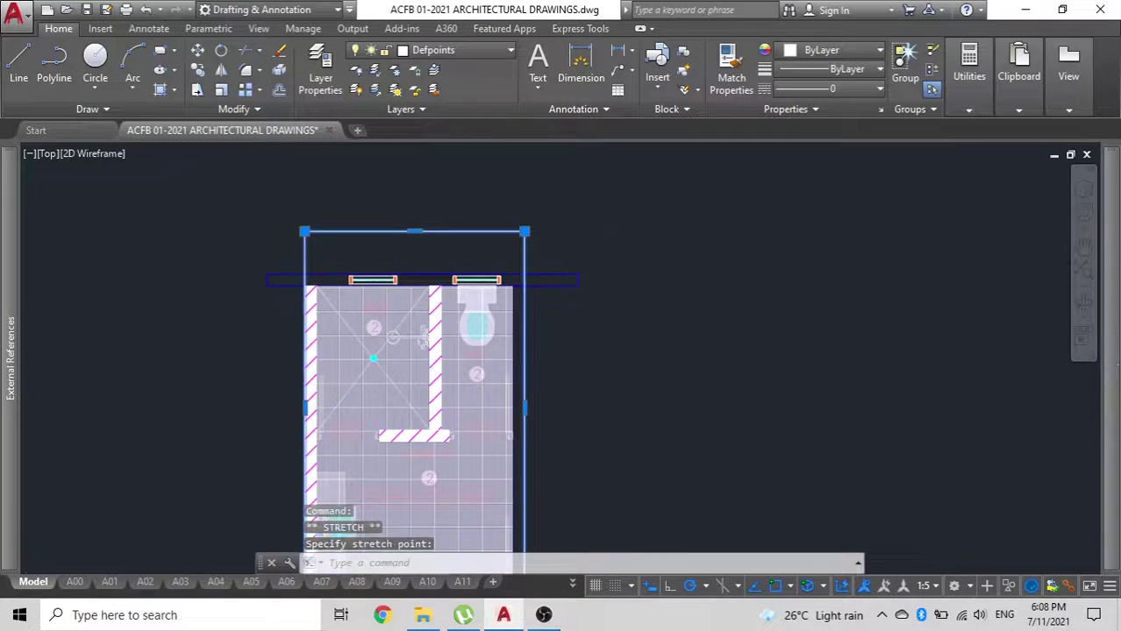
click(420, 231)
key(Escape)
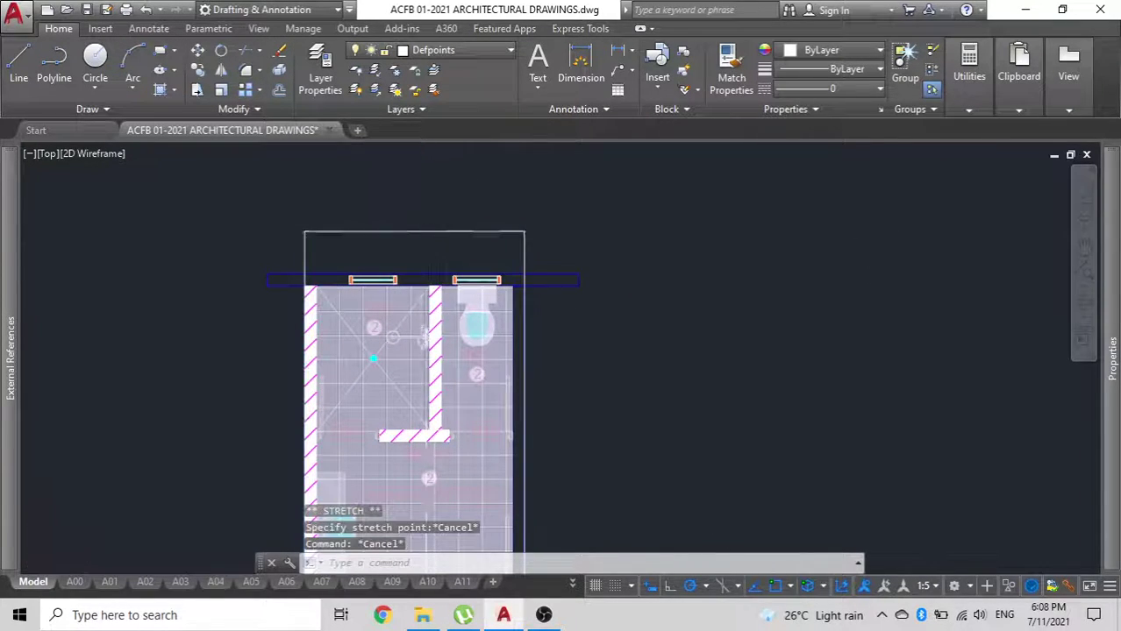
Erase the stray red annotation left below the vanity area's lower wall.
scroll(453, 225, down, 2)
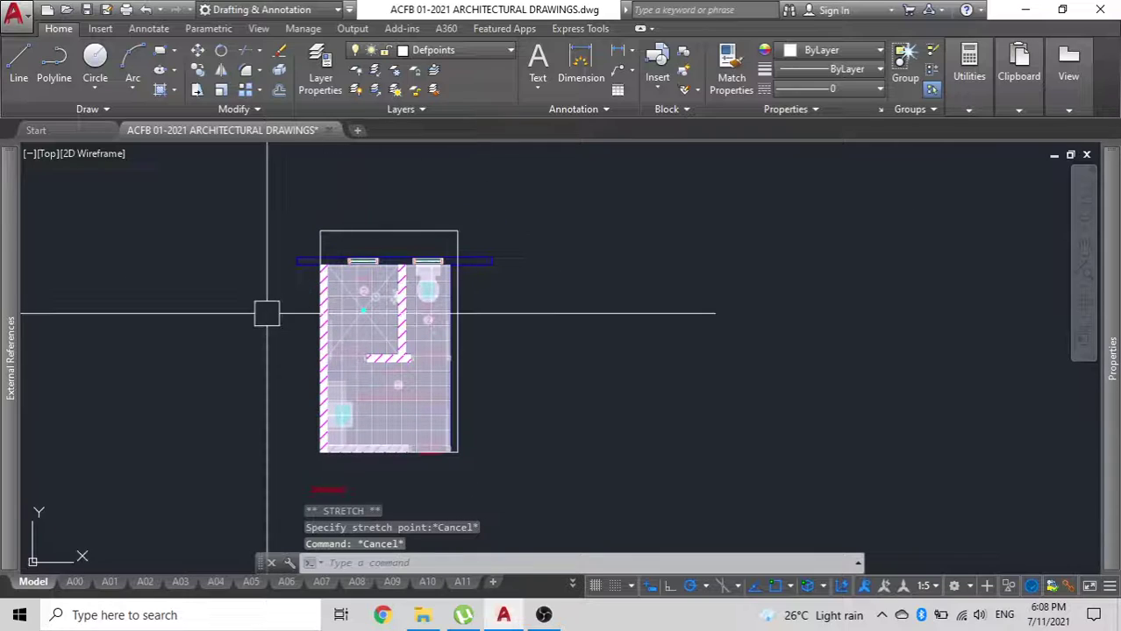
click(299, 487)
click(324, 495)
click(328, 491)
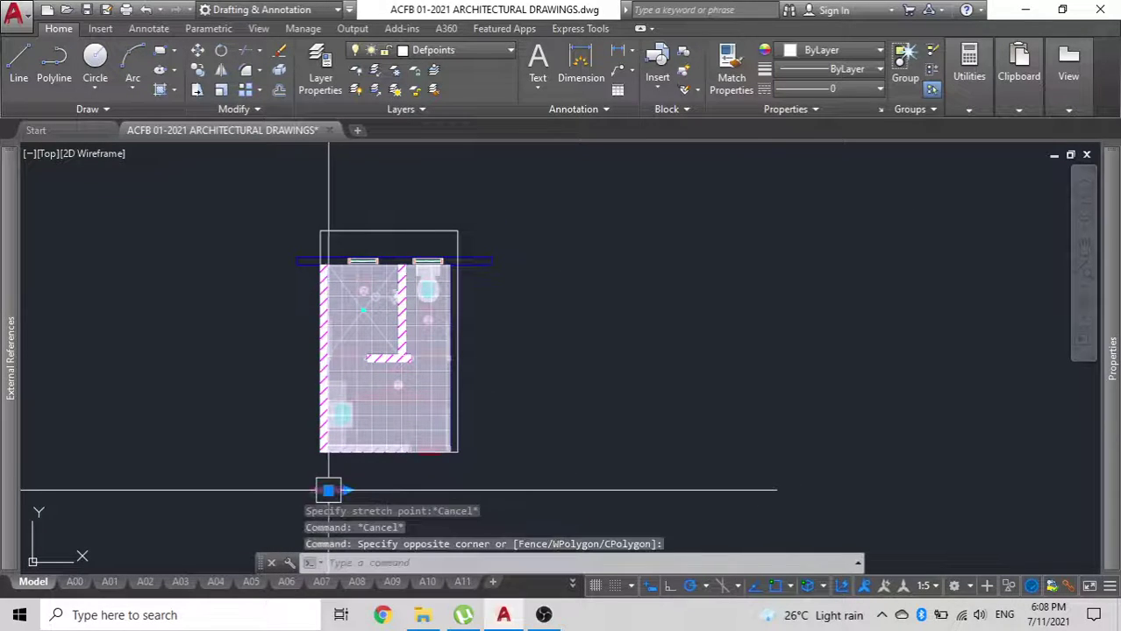
Trim the window wall's overhang beyond the shower-side edge of the boundary rectangle, using the whole bathroom plan as cutting edges.
click(518, 513)
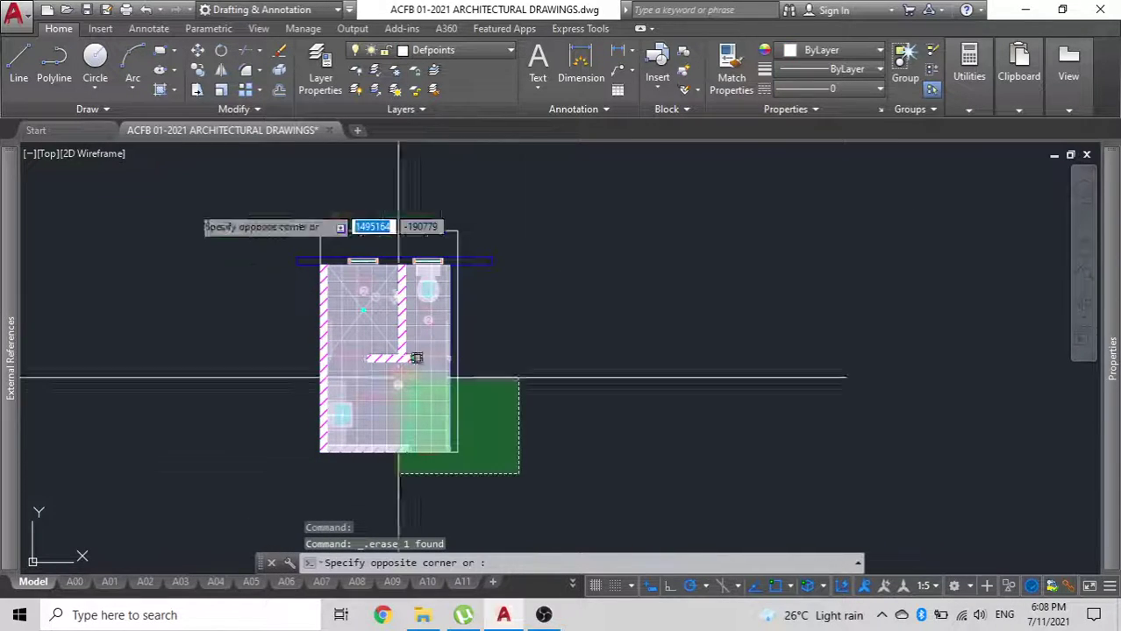
click(168, 187)
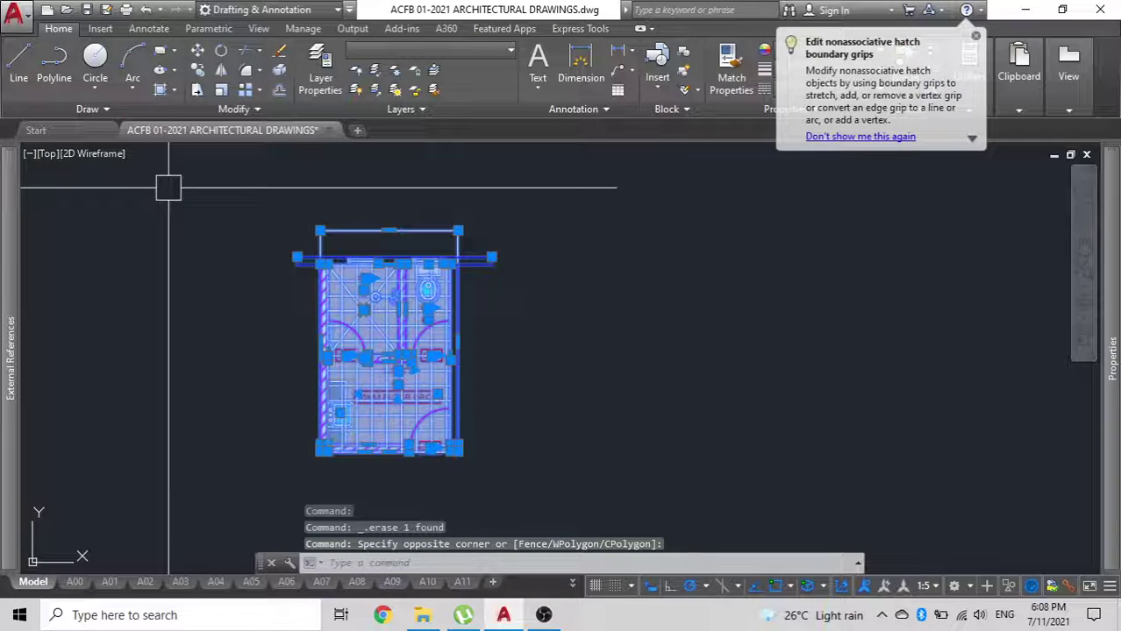
text(tr)
key(Return)
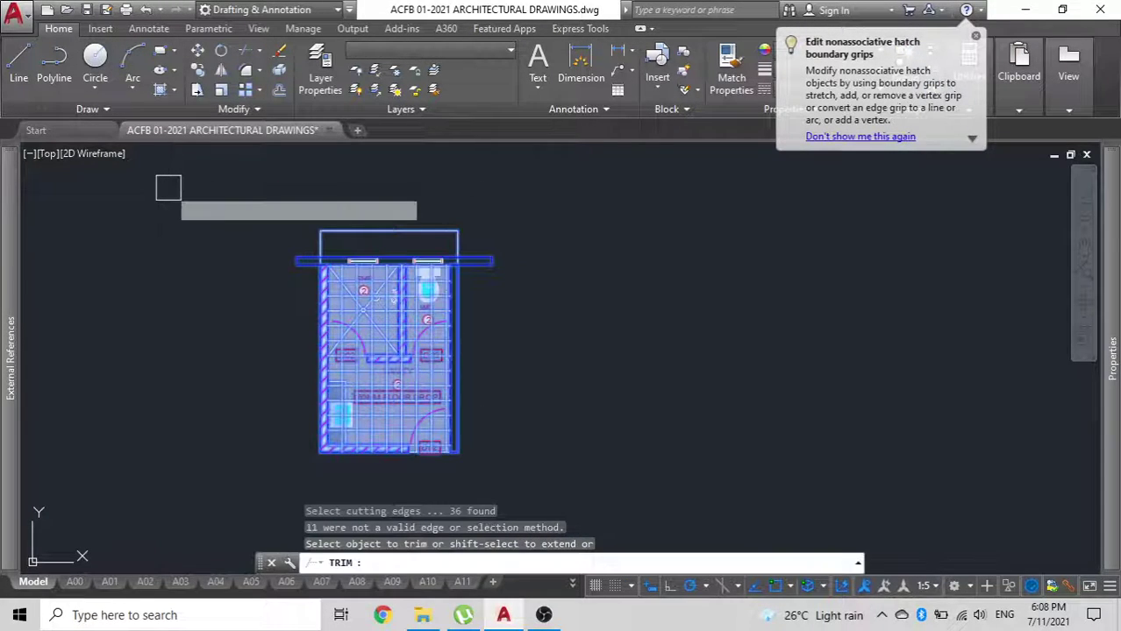
scroll(291, 251, up, 5)
click(358, 353)
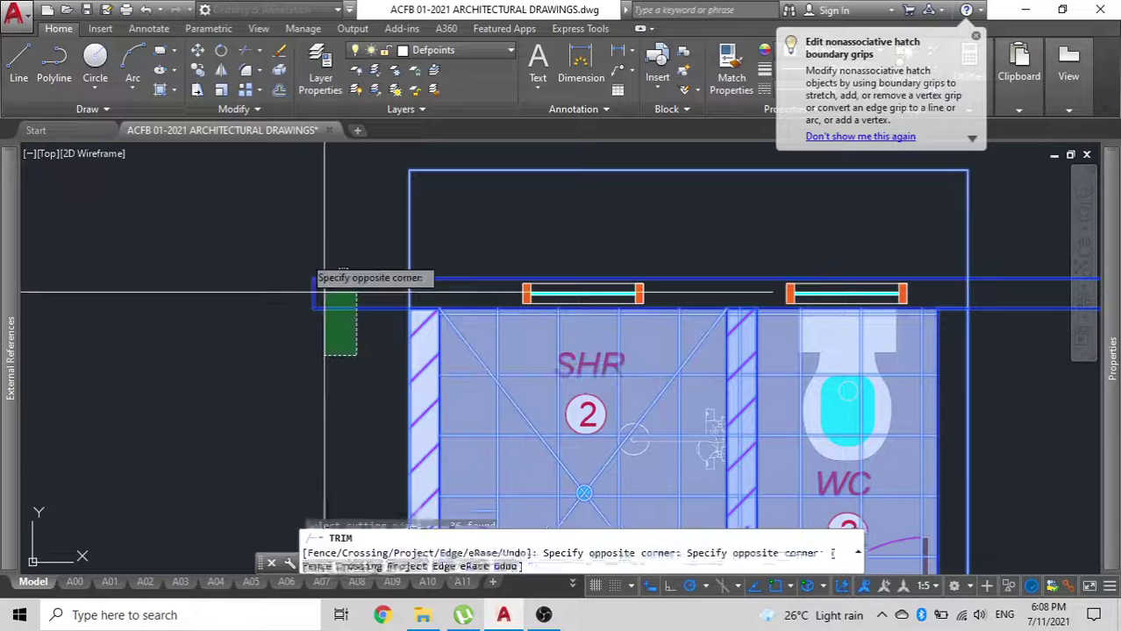
click(268, 218)
scroll(193, 242, down, 4)
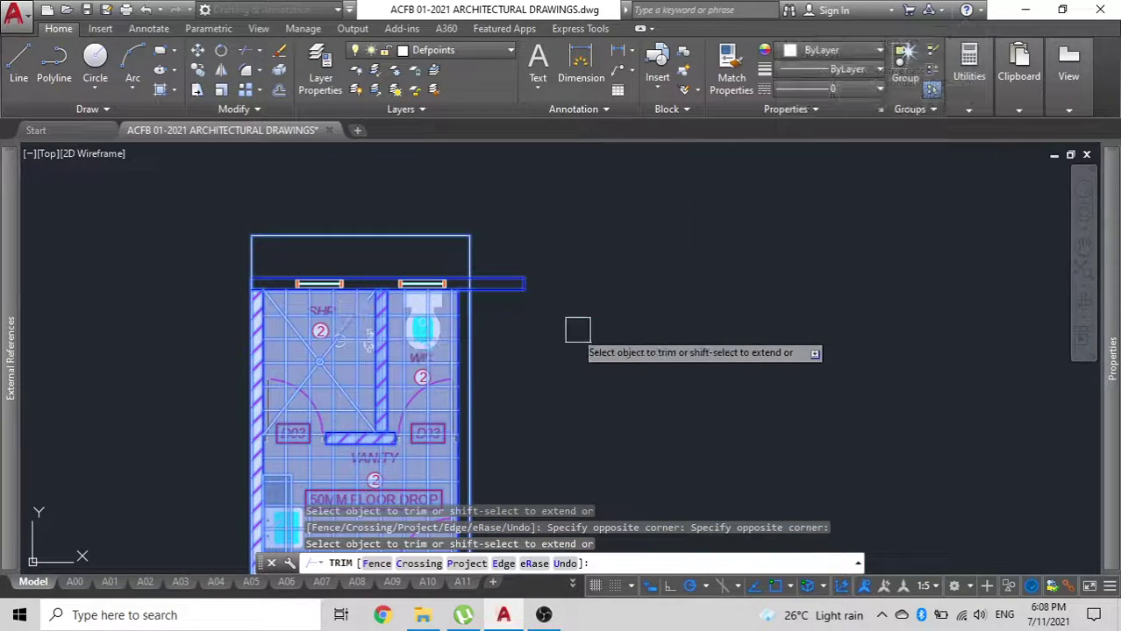
Trim the window wall's overhang beyond the WC-side edge of the boundary rectangle and finish trimming.
click(523, 328)
click(498, 248)
scroll(496, 210, down, 2)
middle_drag(495, 211, 476, 184)
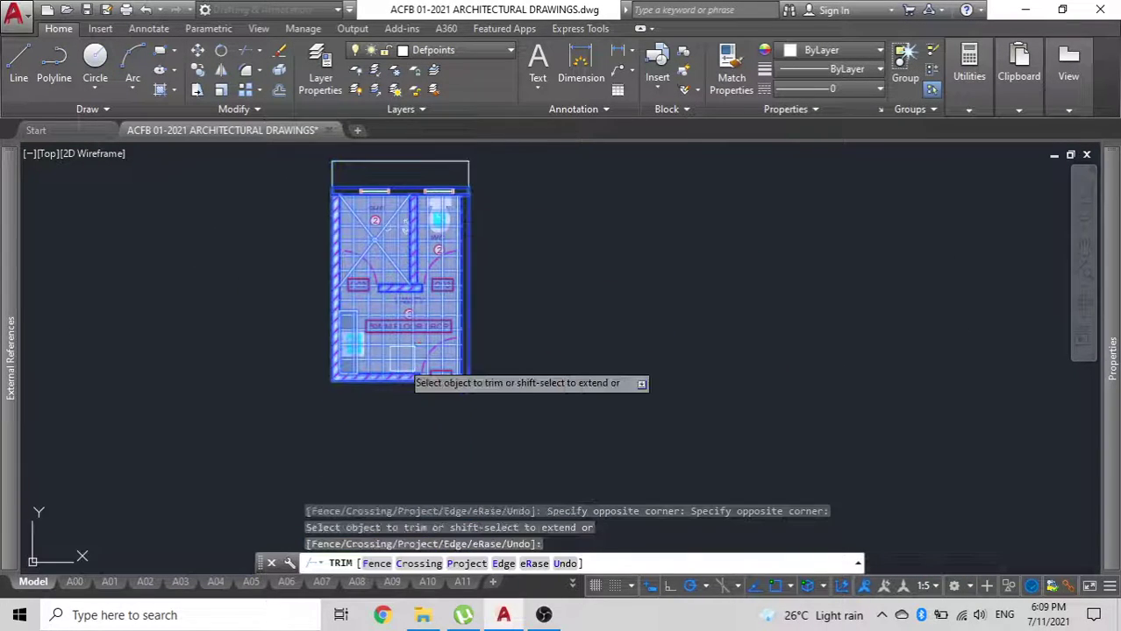
scroll(396, 405, up, 4)
key(Escape)
scroll(450, 400, down, 1)
middle_drag(449, 400, 441, 498)
scroll(456, 422, down, 2)
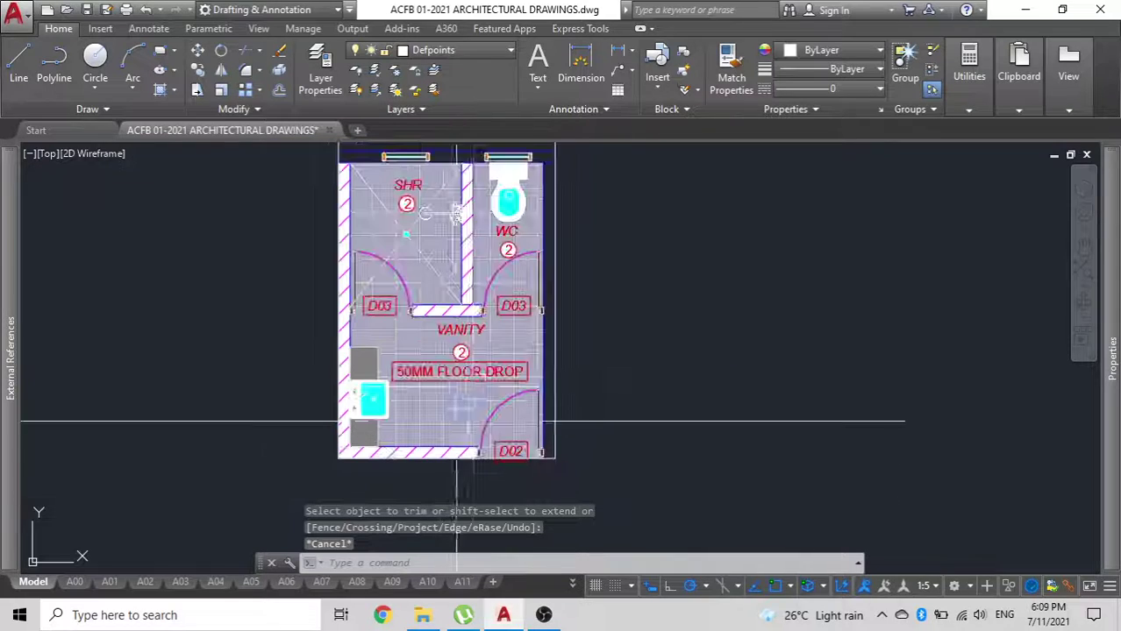
Erase the boundary rectangle around the bathroom plan.
middle_drag(505, 164, 499, 309)
click(493, 272)
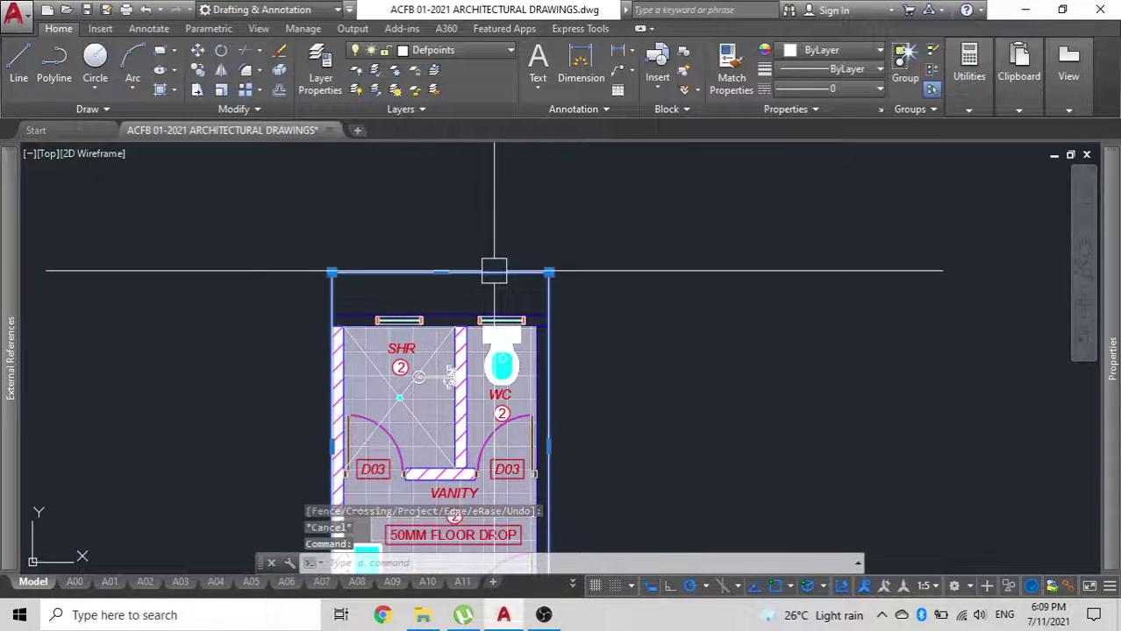
middle_drag(542, 243, 450, 183)
scroll(394, 482, up, 2)
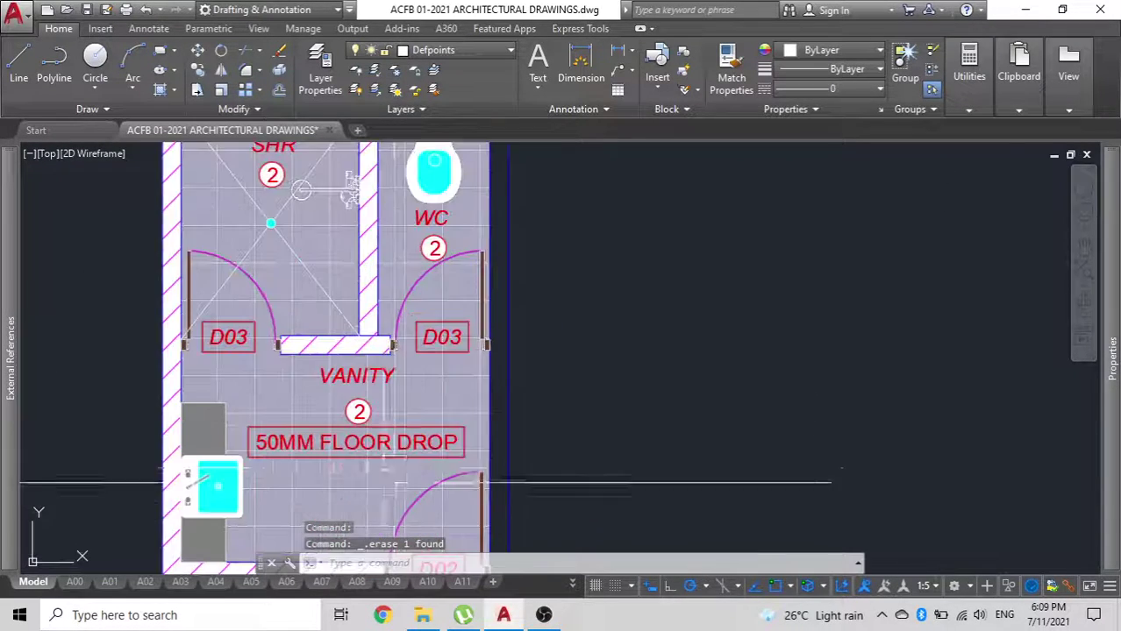
Move the floor tile hatch 7000 horizontally to the right, clear of the bathroom plan.
click(410, 394)
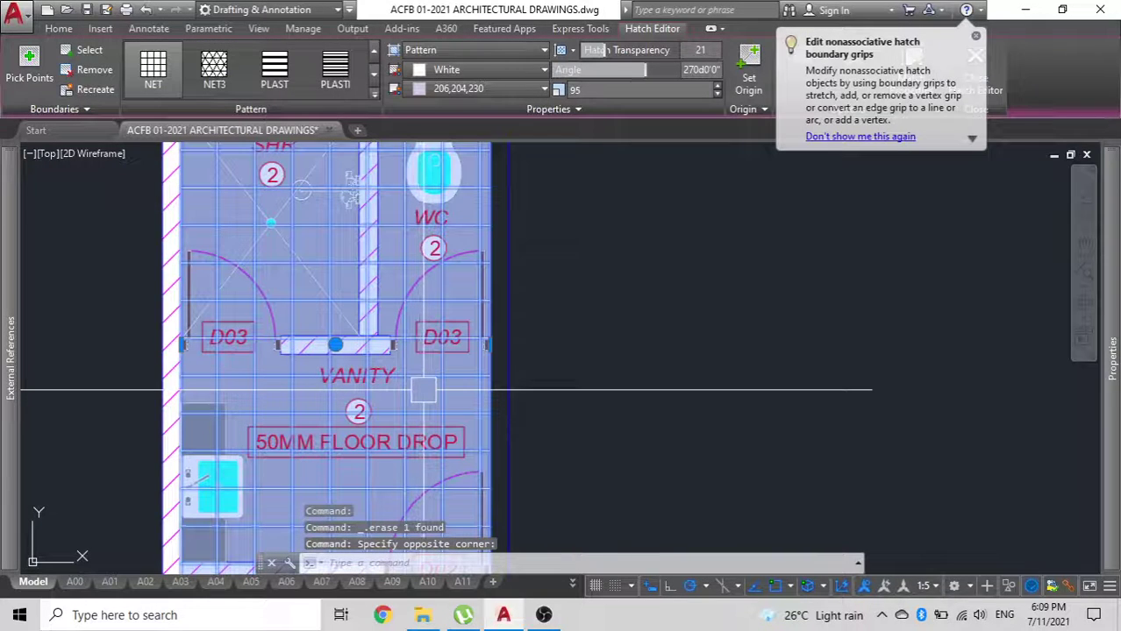
scroll(423, 390, down, 2)
key(Return)
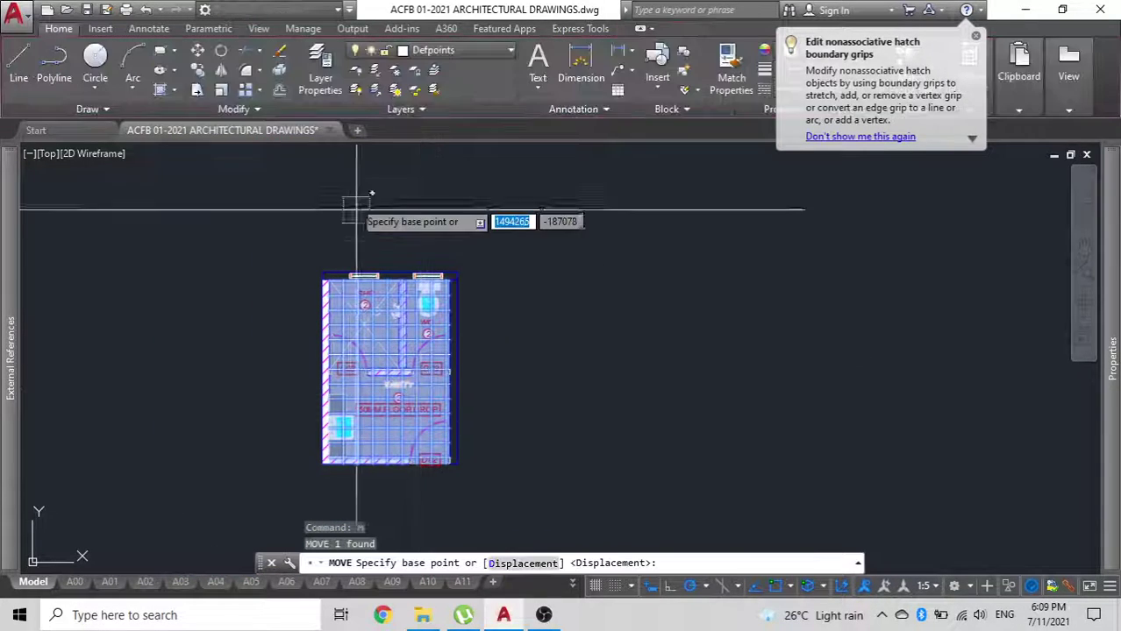
click(311, 214)
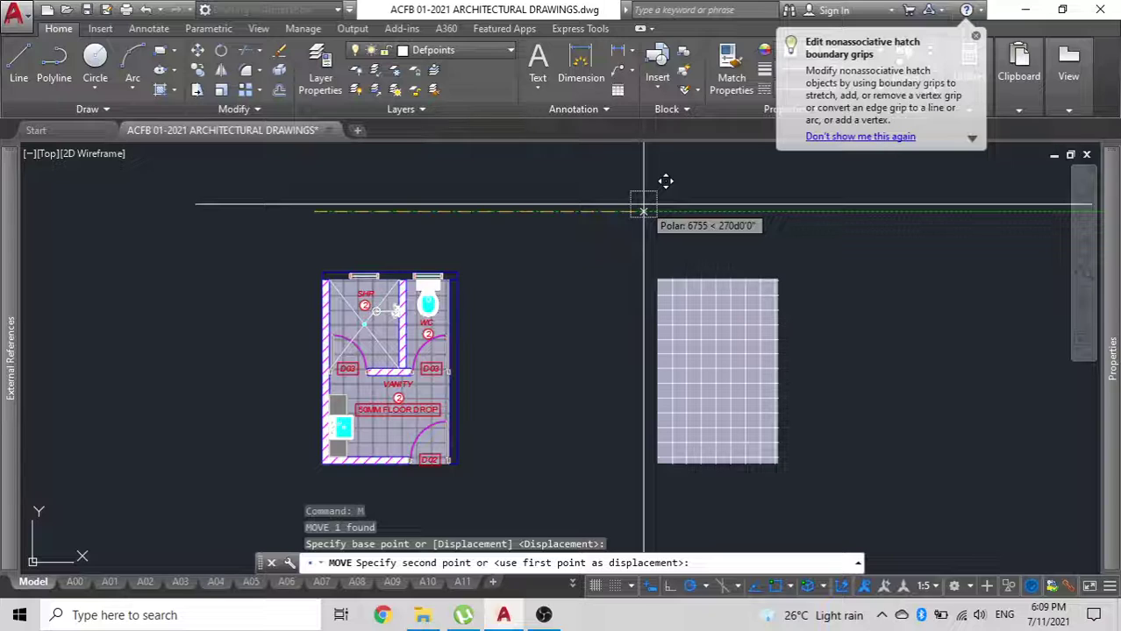
text(7000)
key(Return)
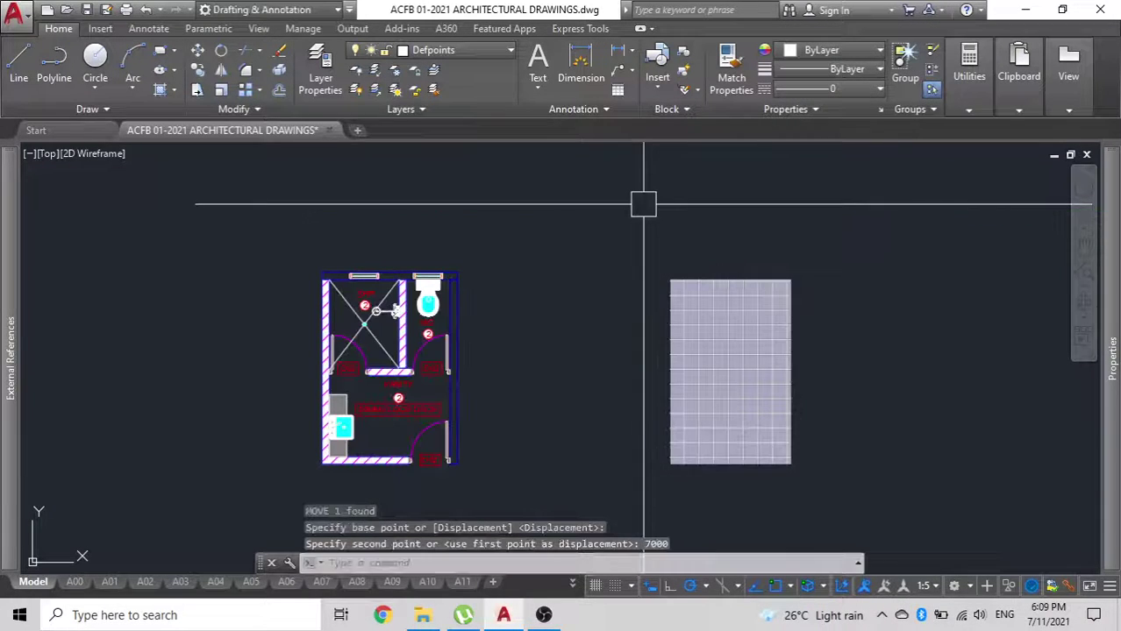
Move the shower and WC windows 500 straight up, out of the upper wall.
scroll(485, 424, up, 7)
scroll(430, 439, down, 3)
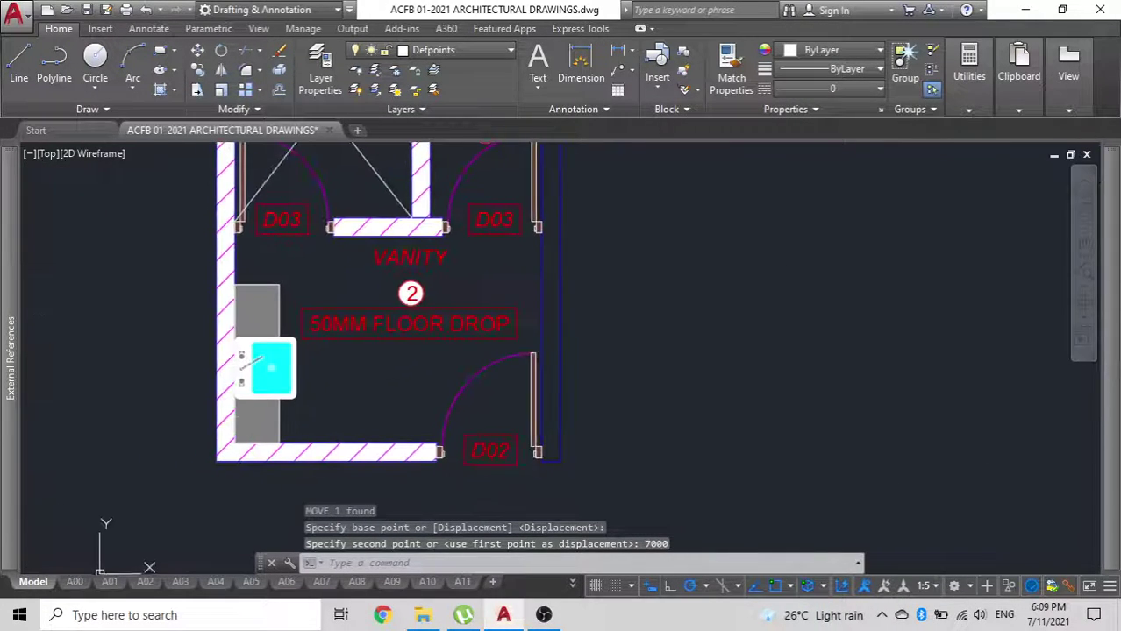
scroll(287, 372, down, 4)
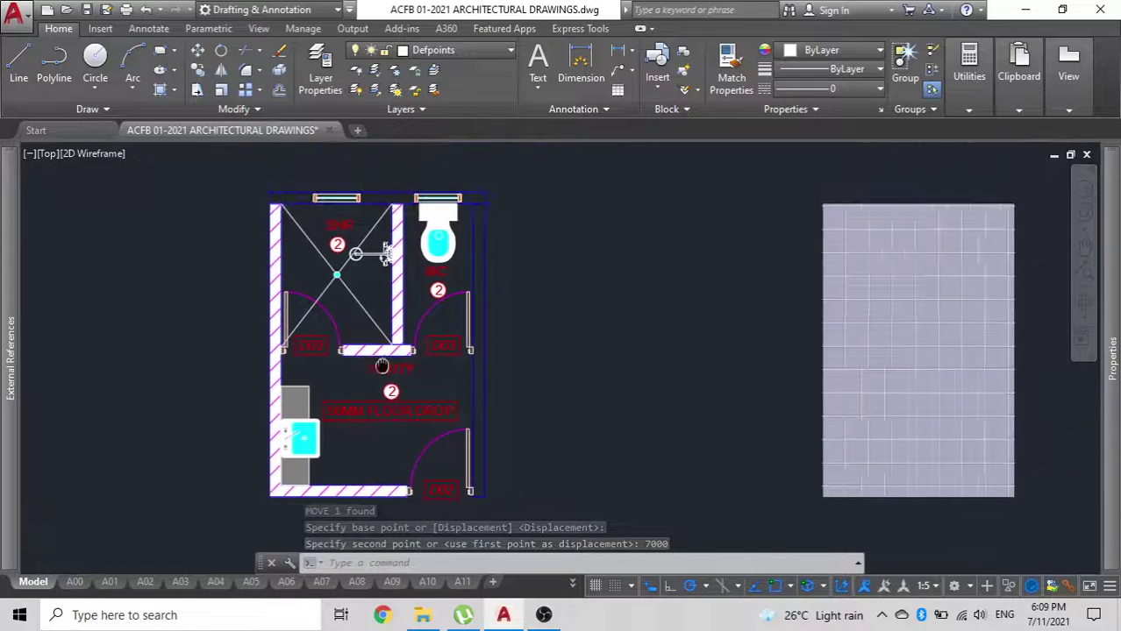
scroll(322, 233, up, 3)
scroll(325, 211, down, 2)
scroll(324, 204, up, 3)
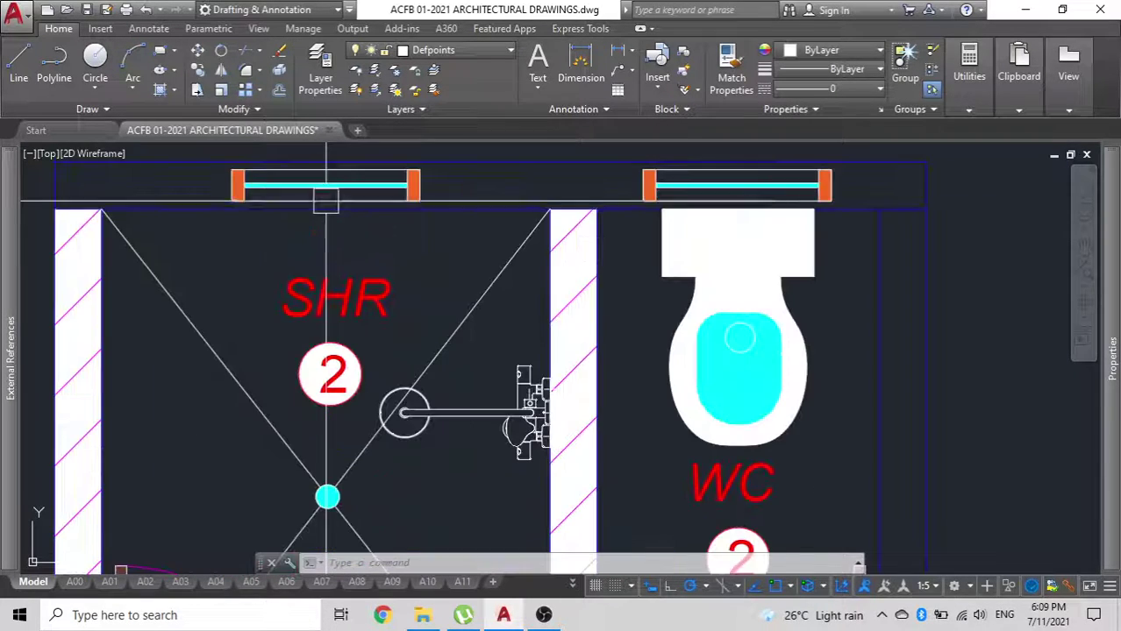
click(326, 182)
scroll(232, 358, down, 4)
scroll(434, 302, up, 2)
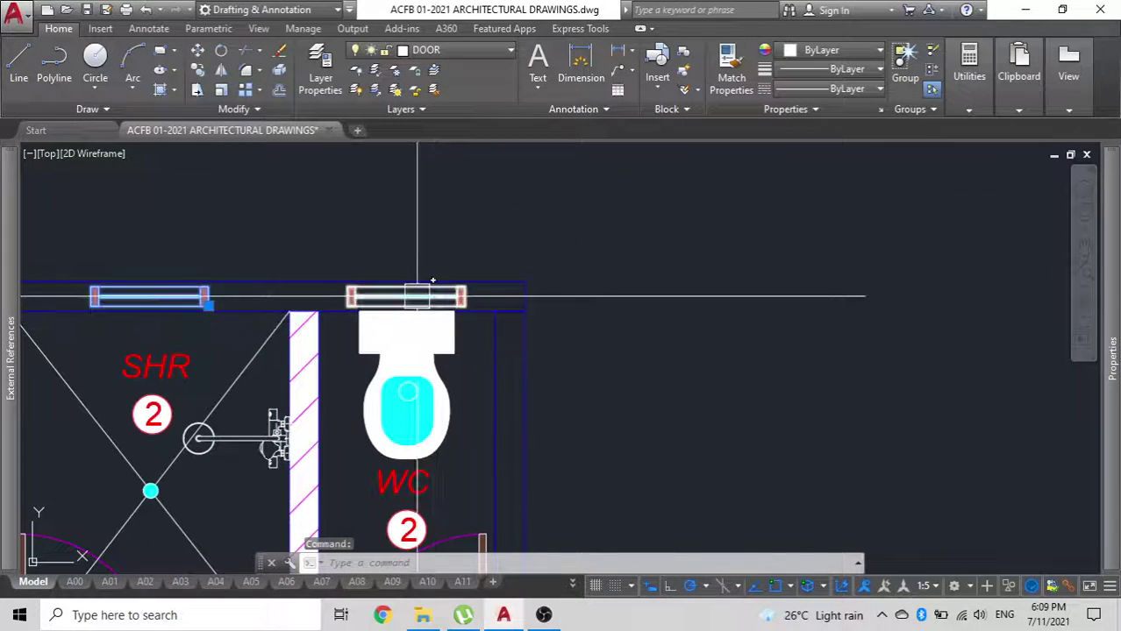
click(413, 297)
text(m)
key(Return)
click(601, 296)
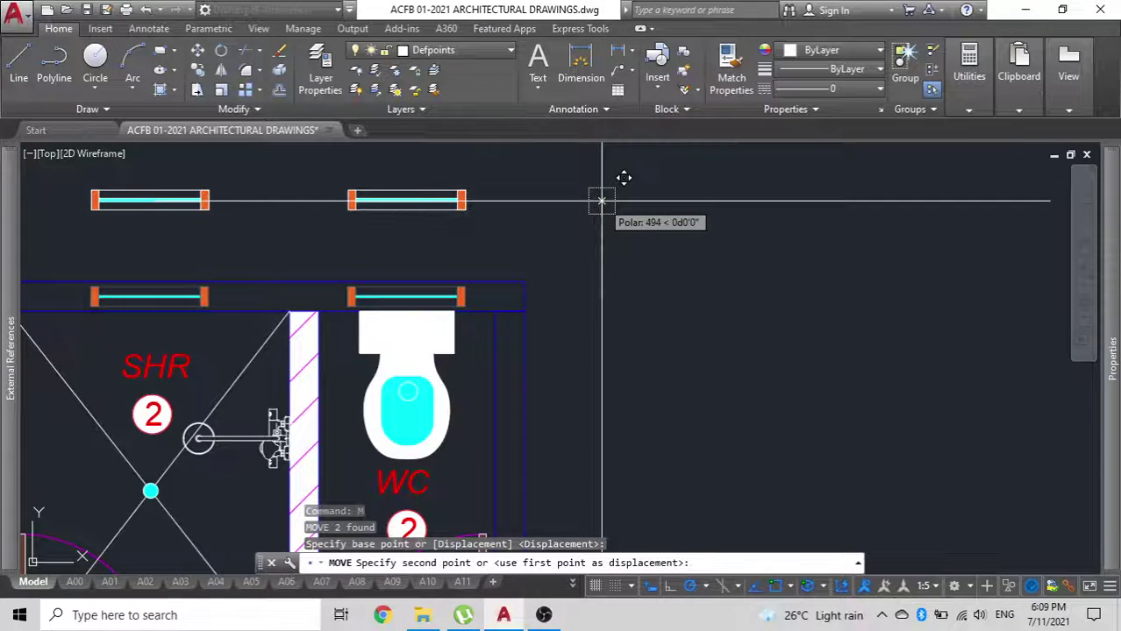
text(500)
key(Return)
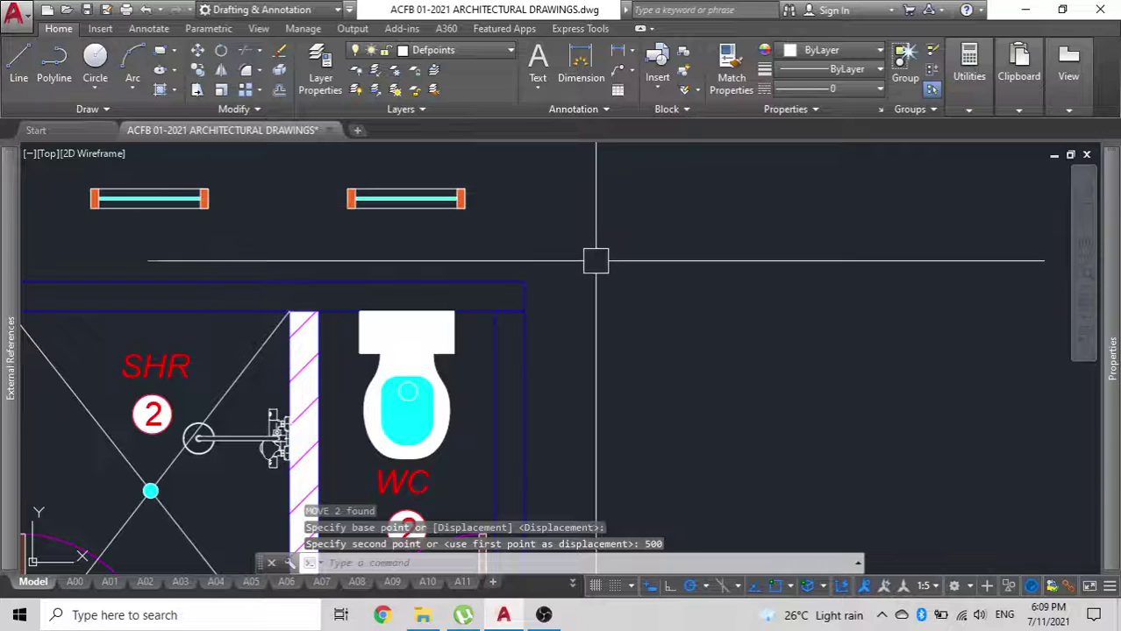
Draw a rectangle around the outline of the shower window, from corner to corner.
text(rec)
key(Return)
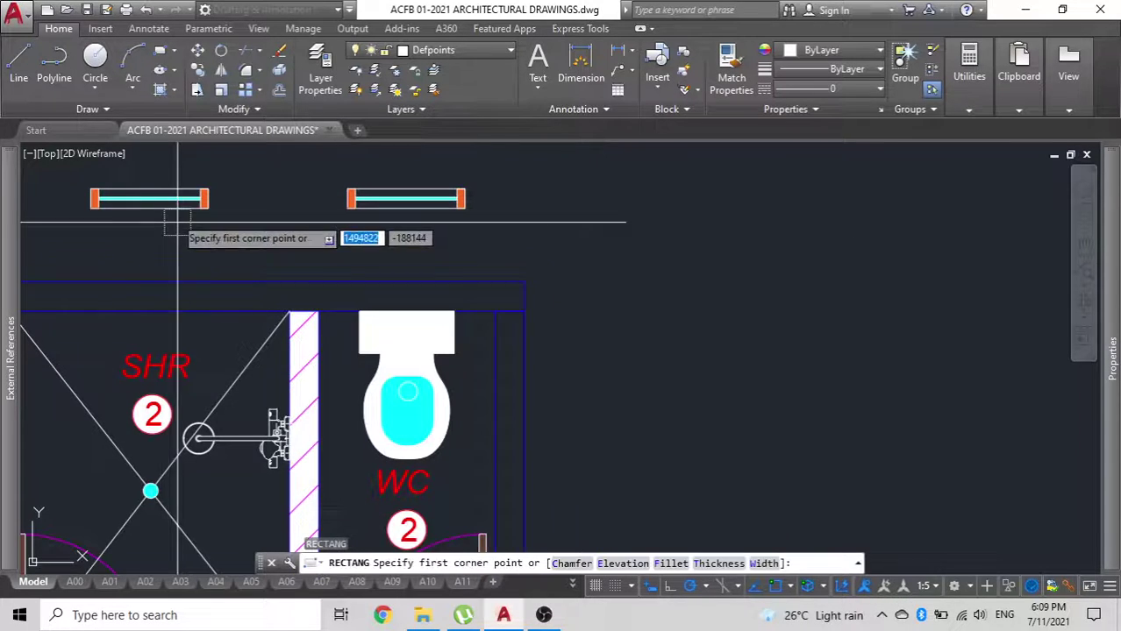
click(92, 189)
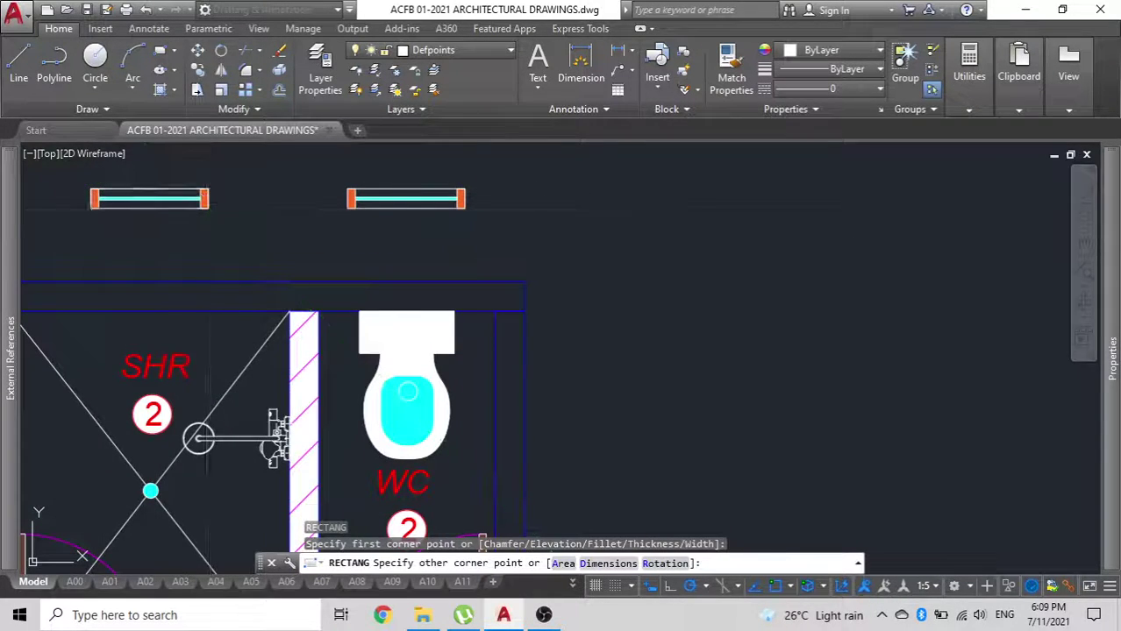
click(204, 186)
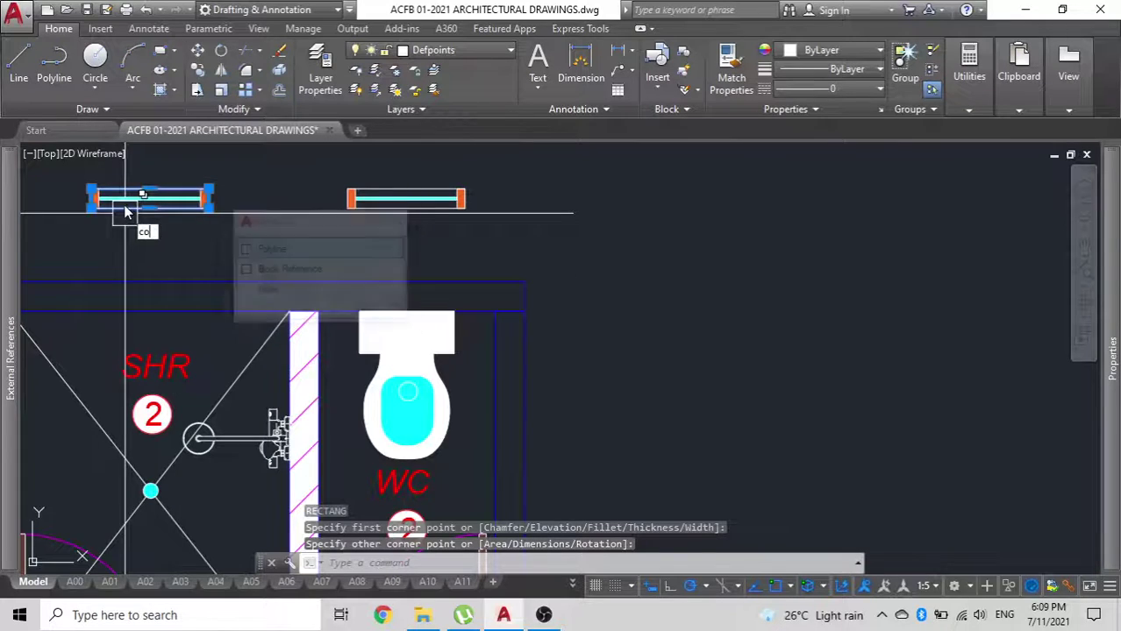
Copy the window outline rectangle from the shower window onto the matching corner of the WC window.
text(co)
key(Return)
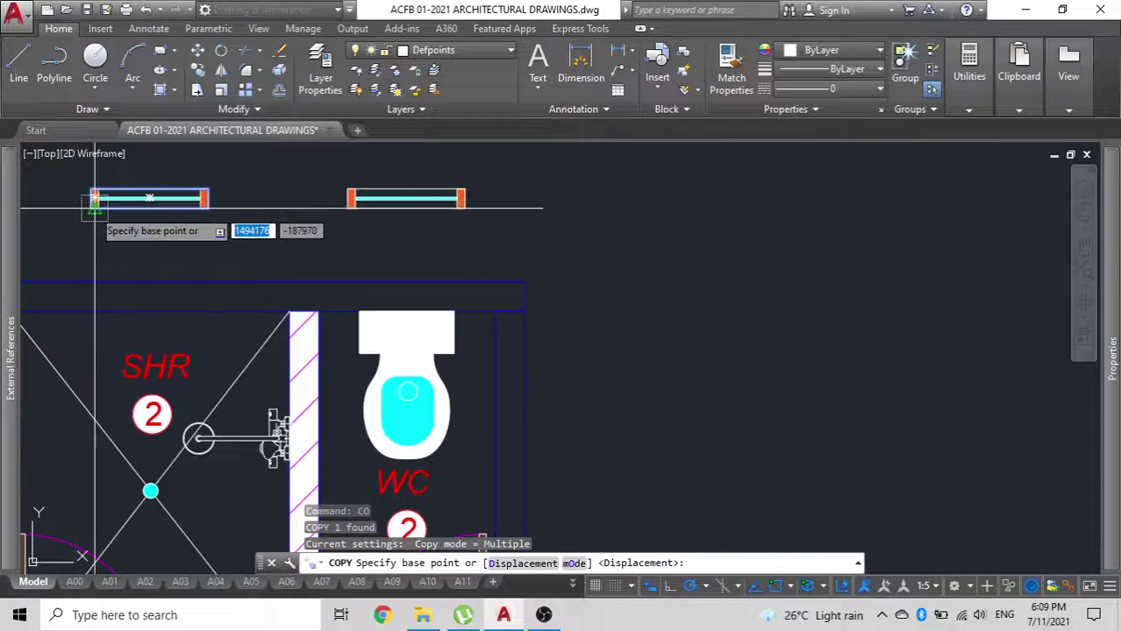
click(91, 205)
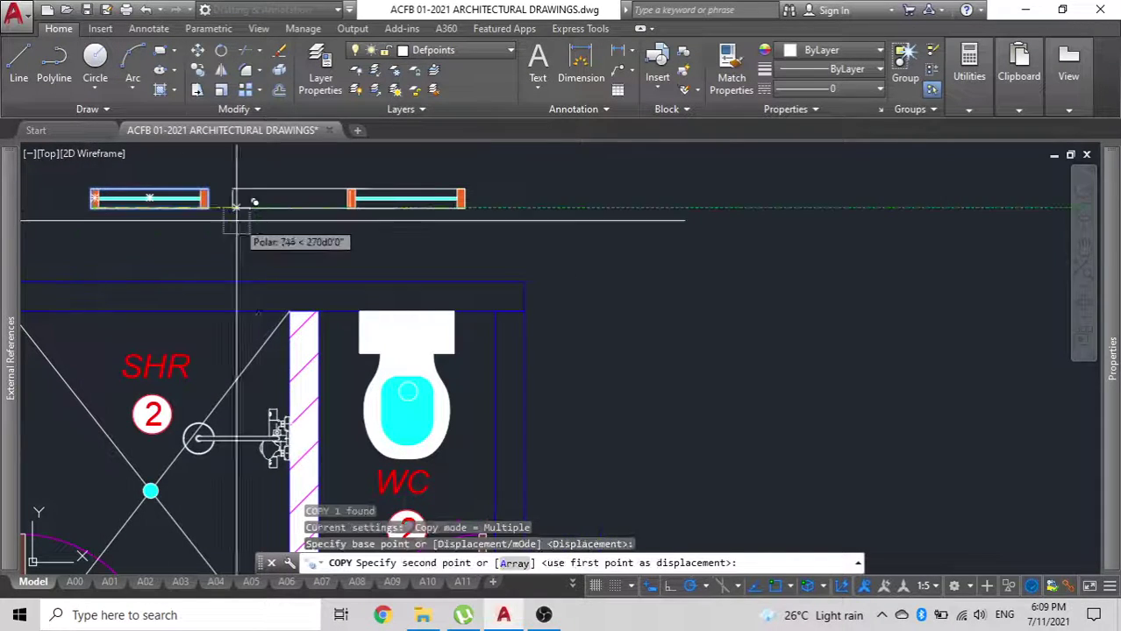
click(351, 210)
key(Escape)
Move both window outline rectangles 500 straight down into the upper wall, leaving the window blocks in place.
scroll(343, 206, down, 2)
click(344, 220)
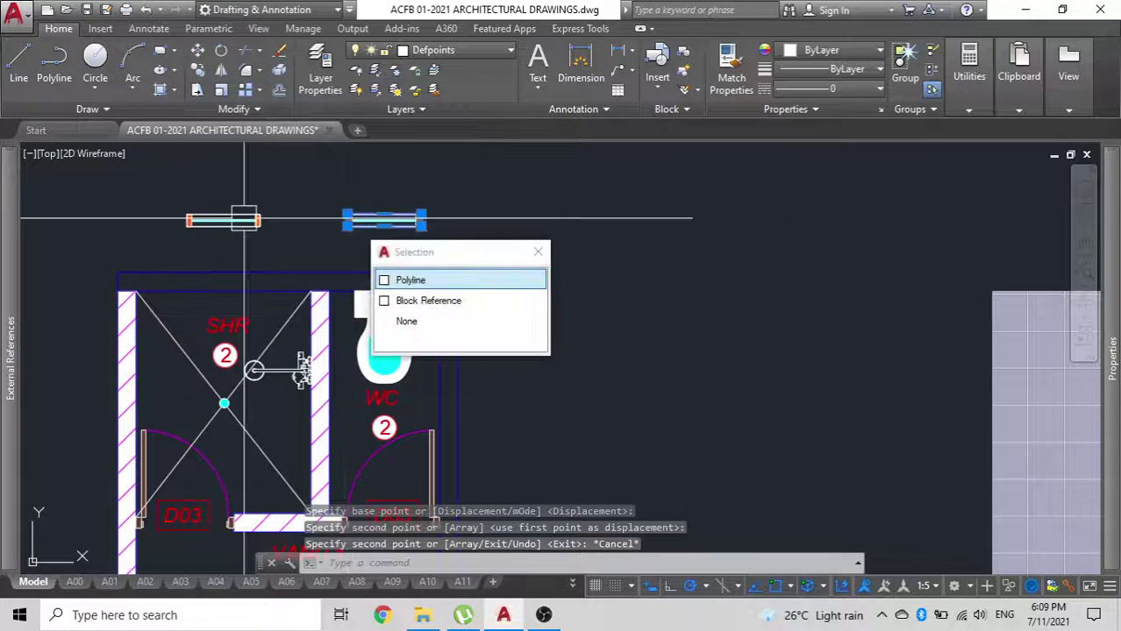
click(243, 219)
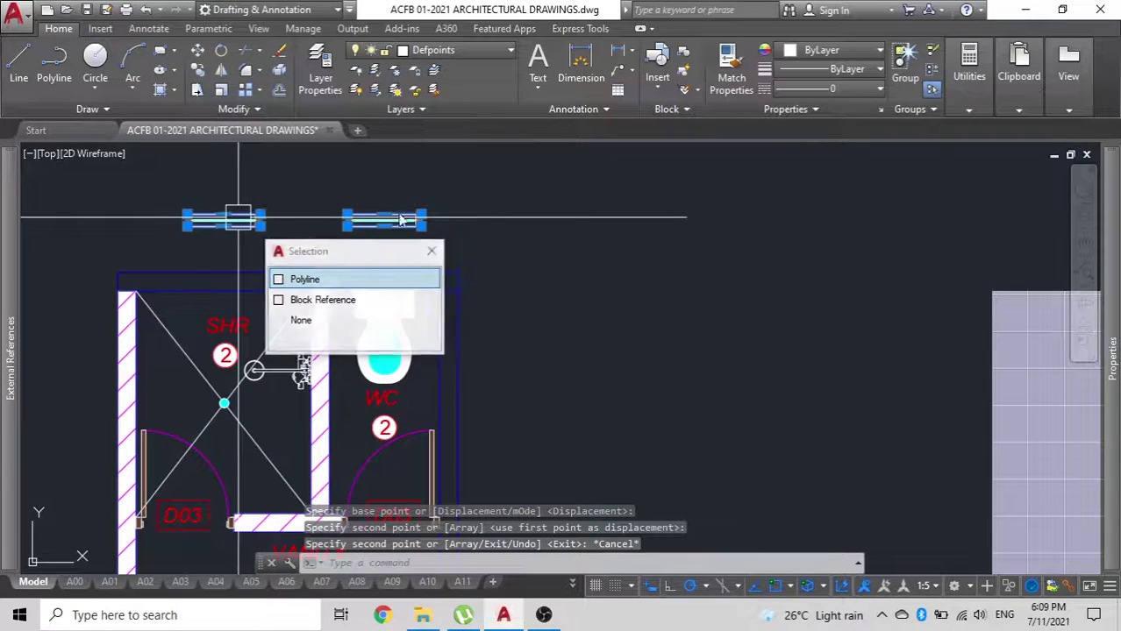
text(m)
key(Return)
click(625, 214)
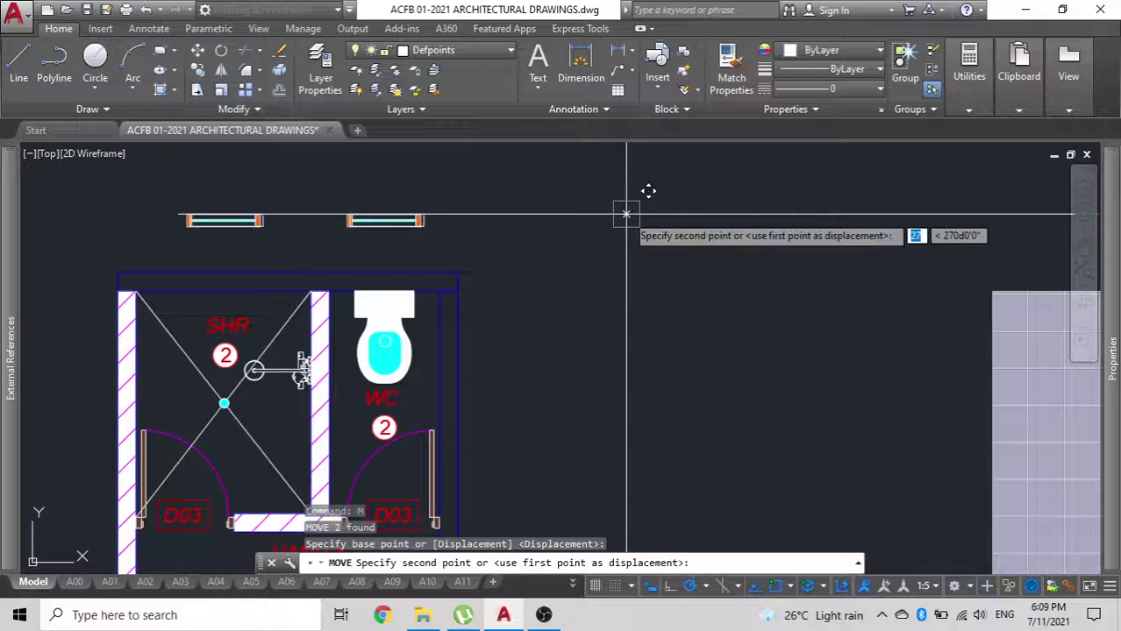
scroll(618, 263, up, 2)
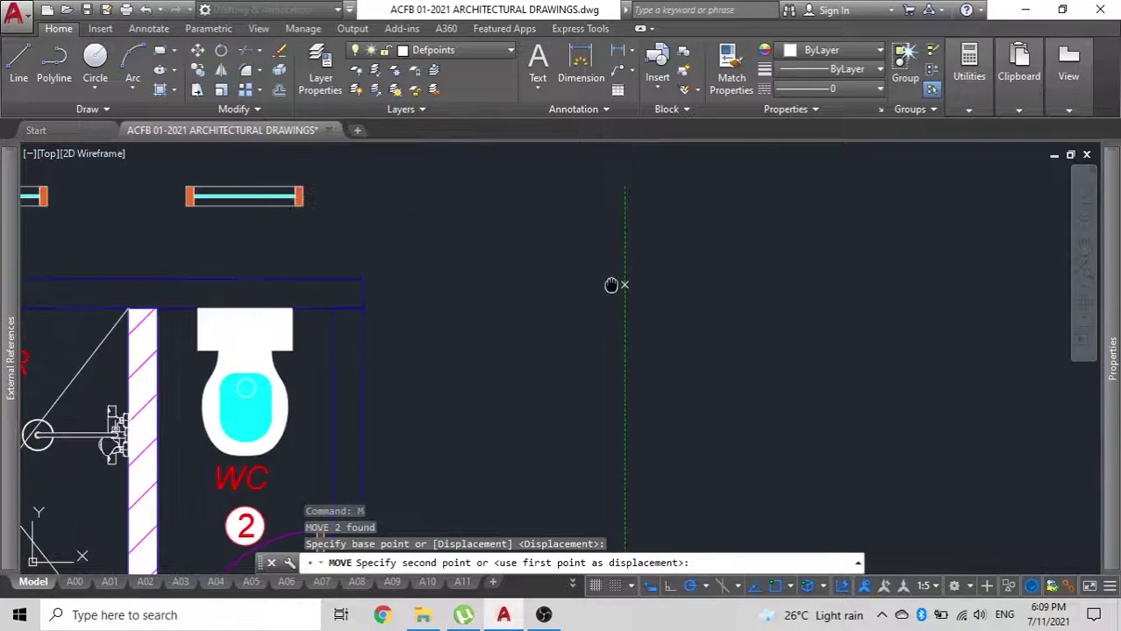
middle_drag(612, 285, 719, 285)
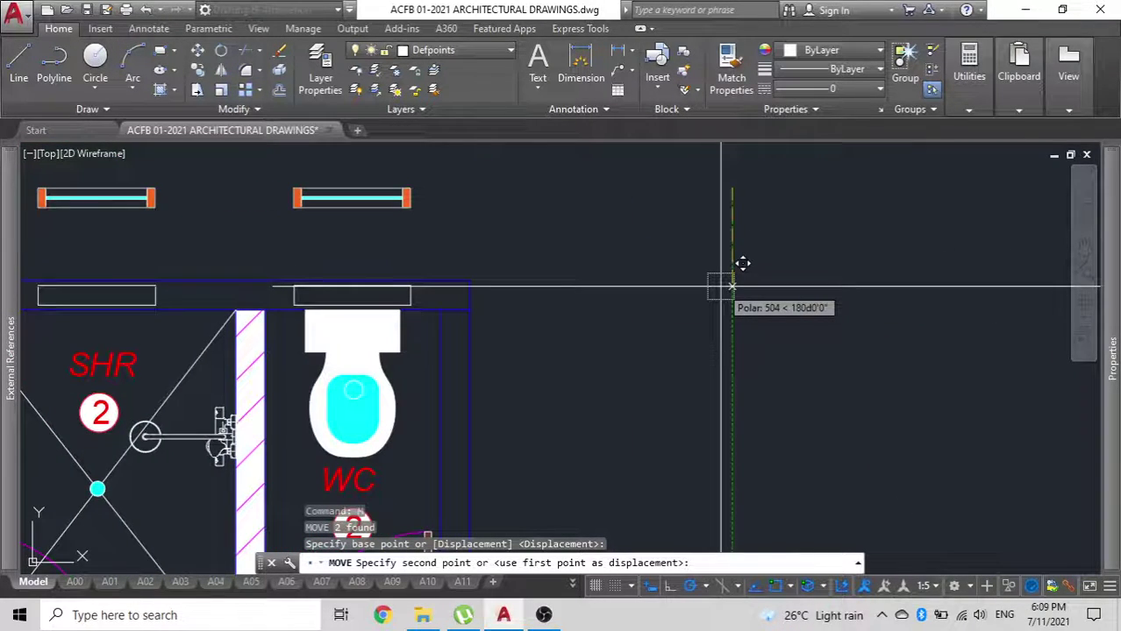
text(500)
key(Return)
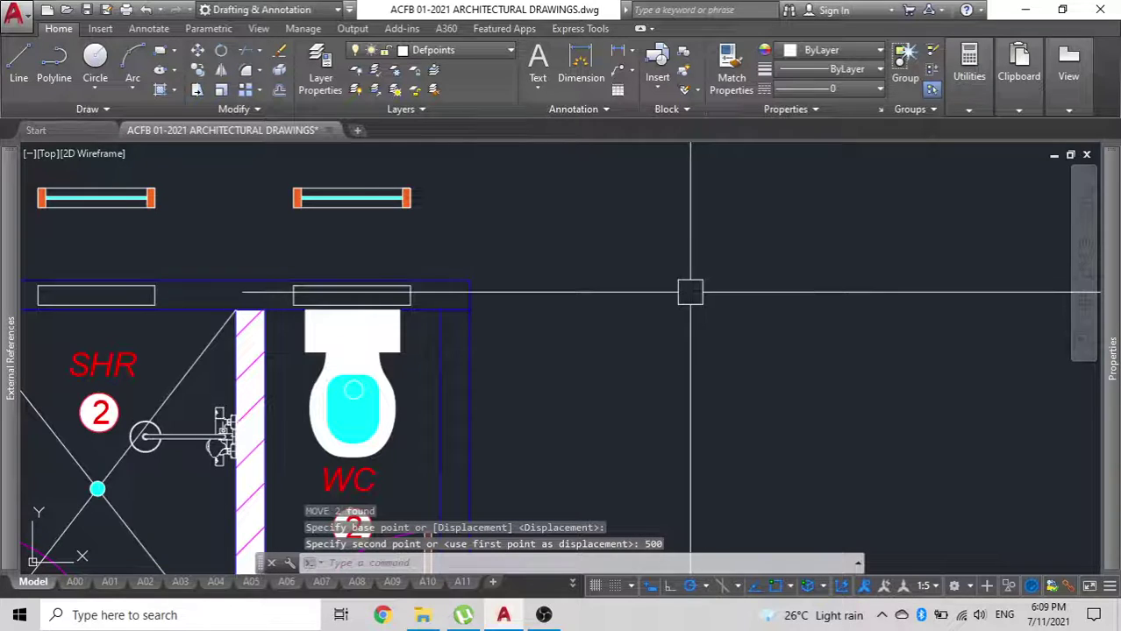
Start a new hatch and inherit its properties from the existing magenta diagonal hatch in the bathroom's left wall.
scroll(689, 292, down, 2)
key(Escape)
middle_drag(356, 270, 413, 205)
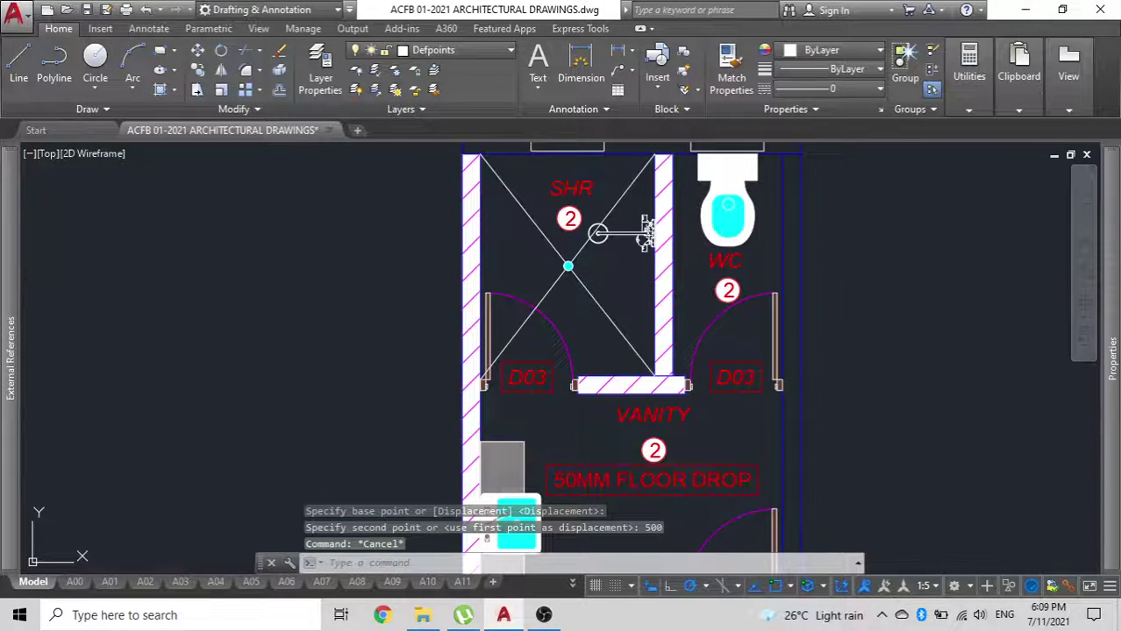
text(h)
key(Return)
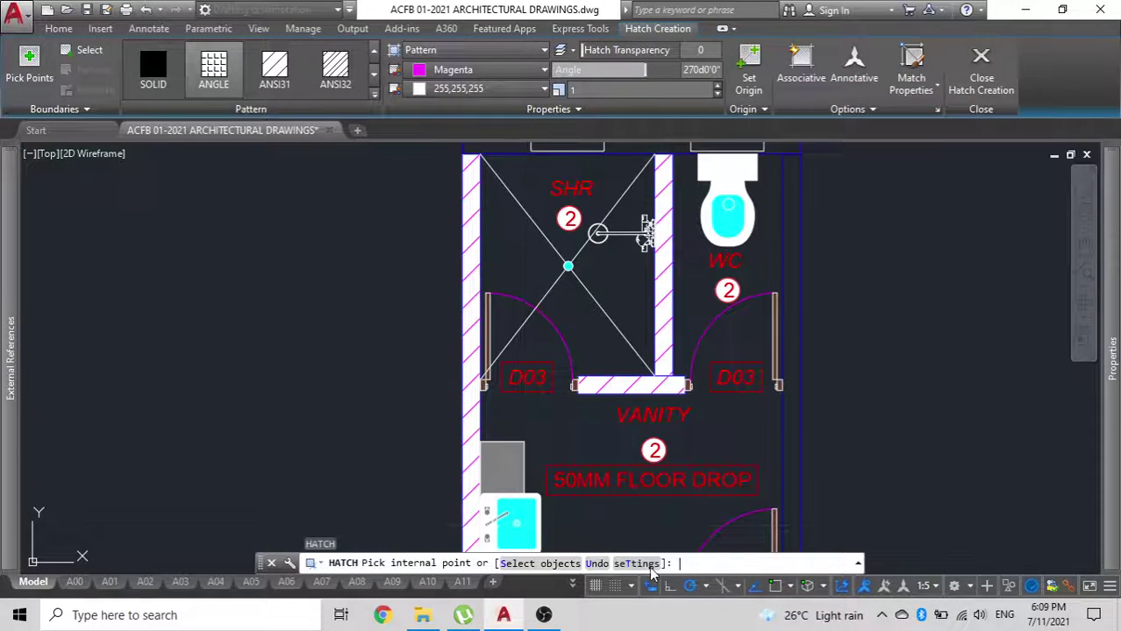
click(649, 566)
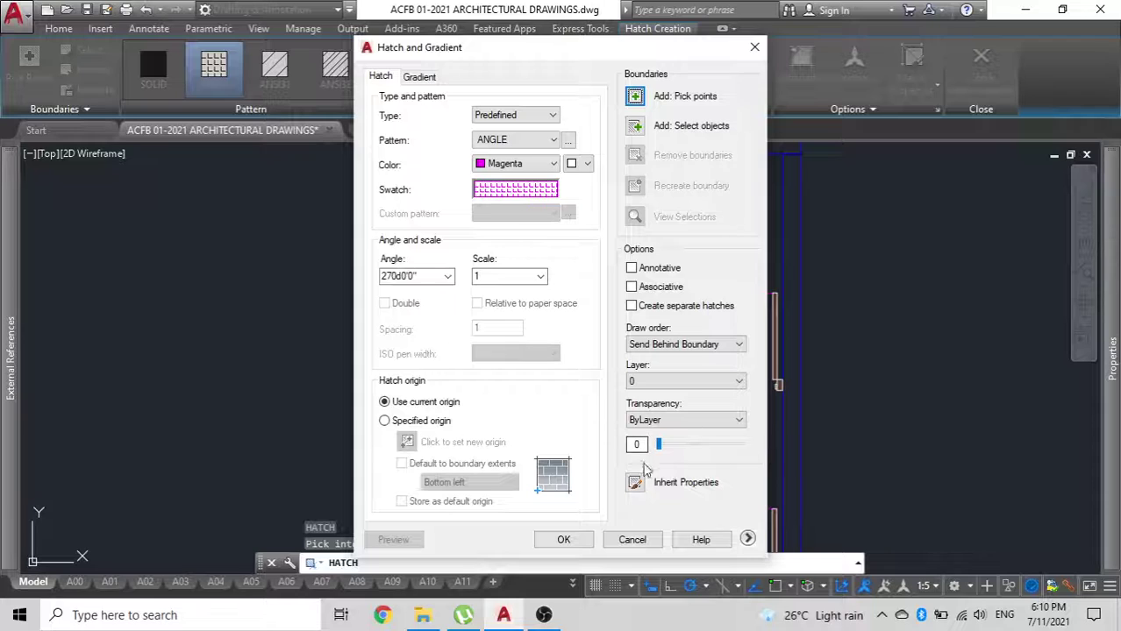
click(635, 482)
scroll(491, 387, up, 5)
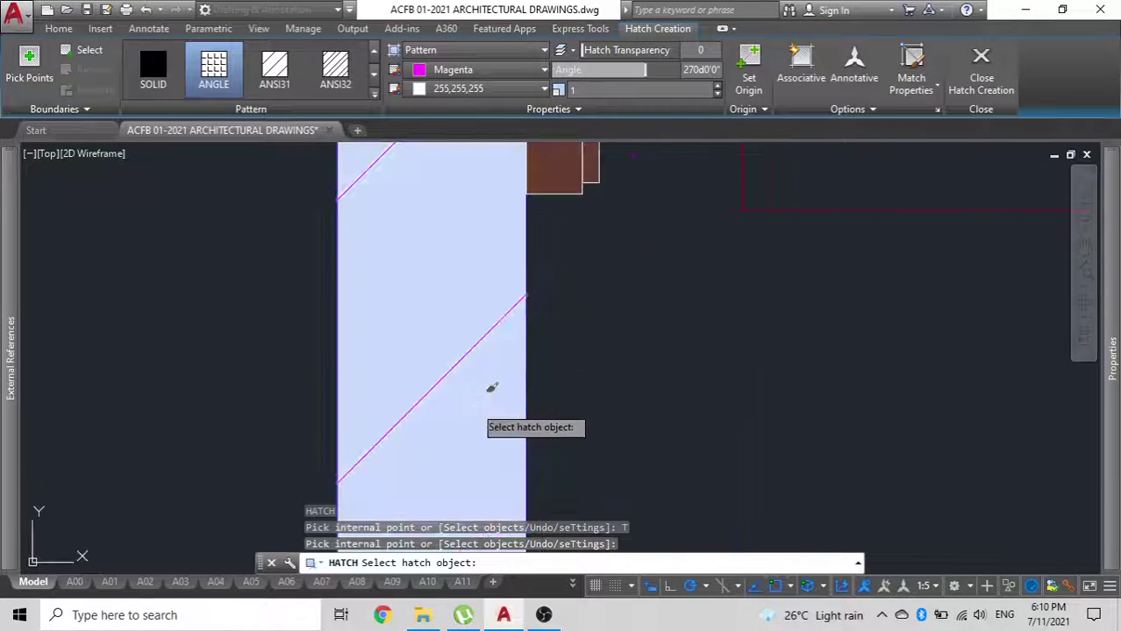
click(491, 387)
Hatch the upper wall around the two window outlines and the full right wall with the inherited wall pattern.
scroll(492, 388, down, 6)
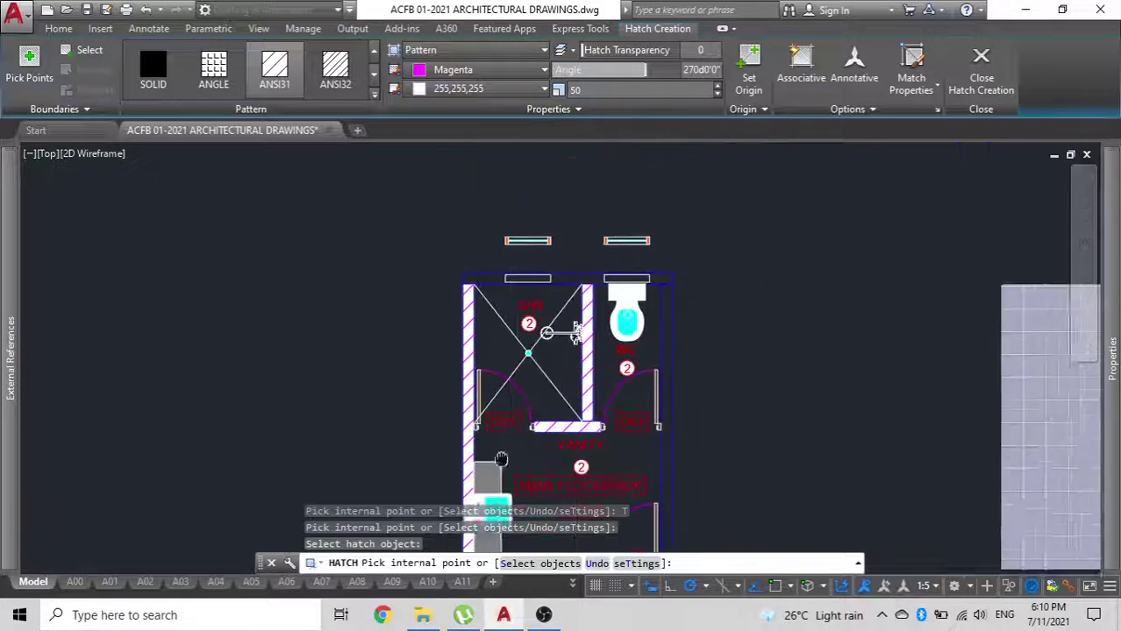
scroll(546, 334, up, 5)
click(595, 326)
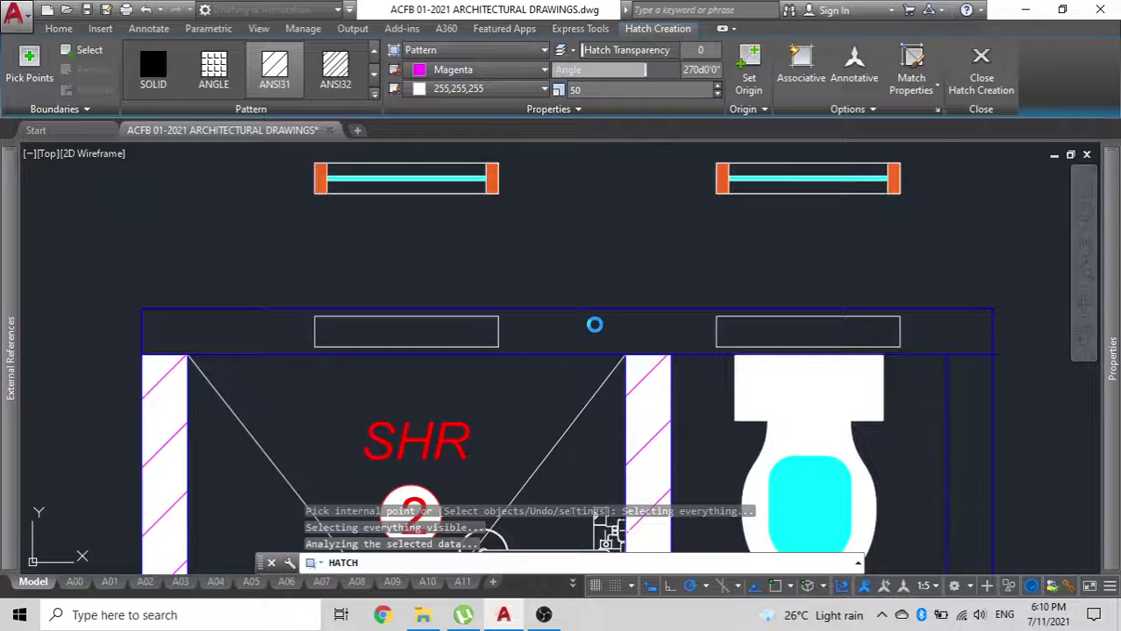
scroll(570, 360, down, 5)
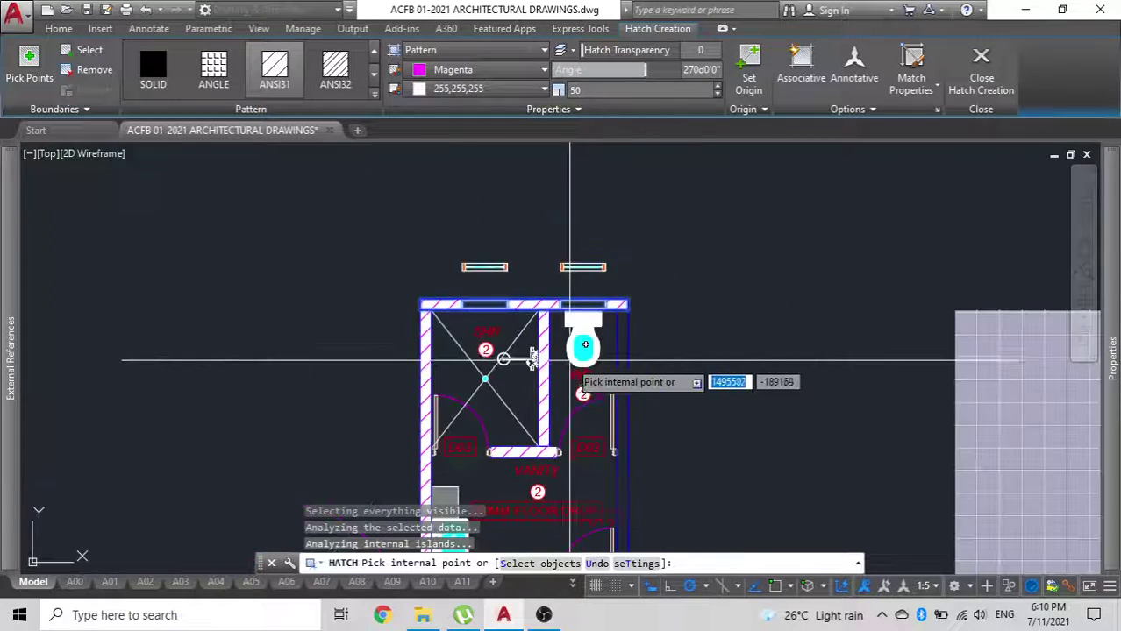
scroll(593, 405, up, 3)
click(590, 404)
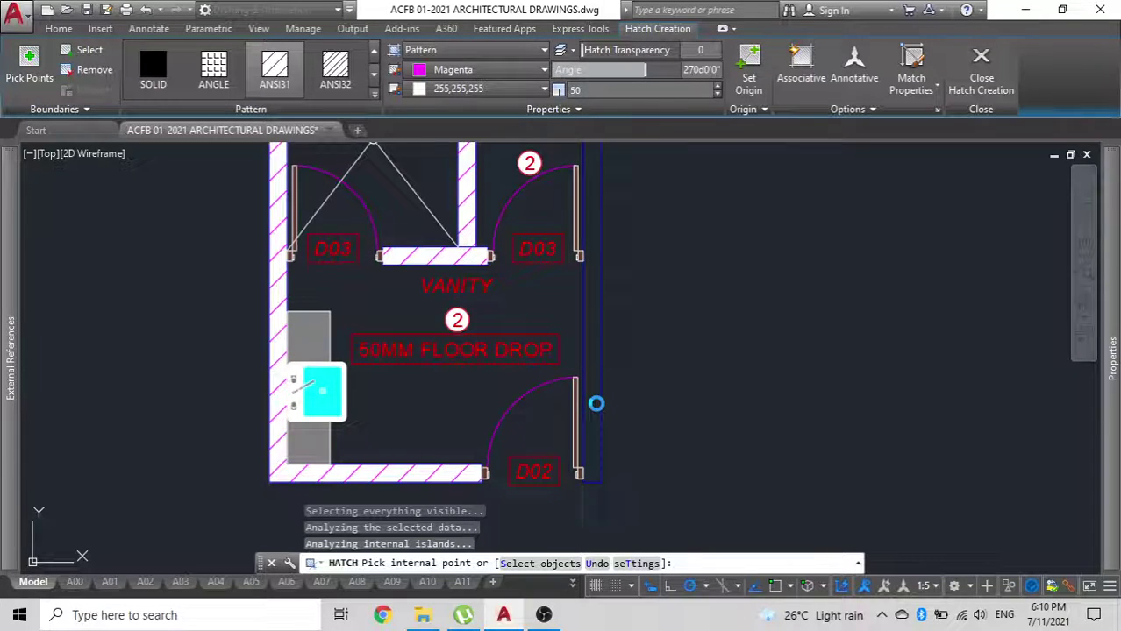
key(Escape)
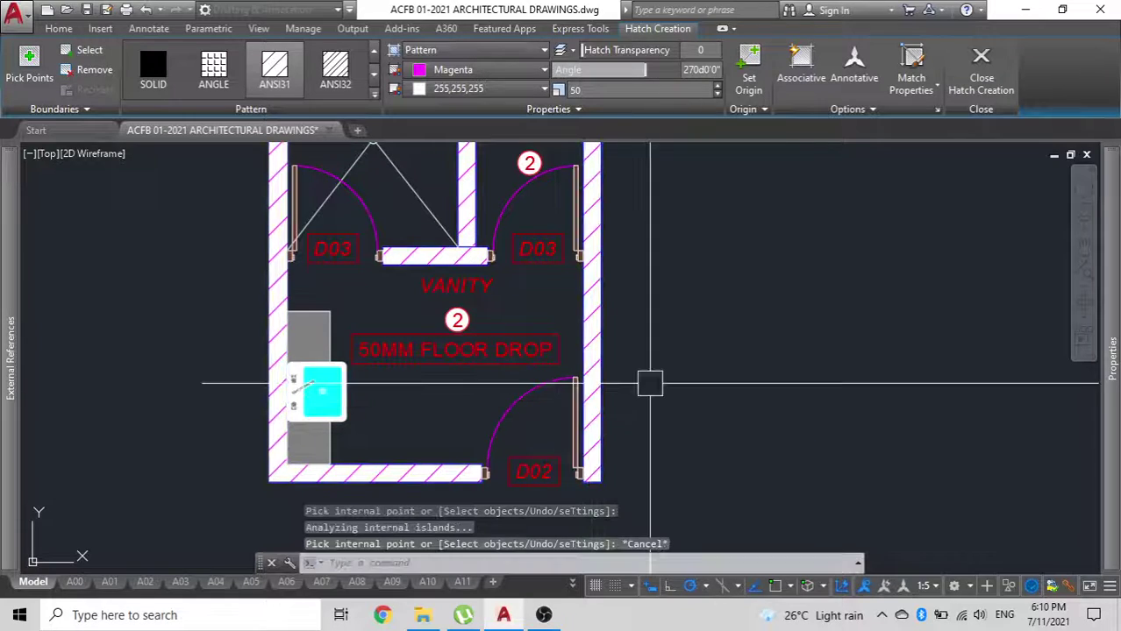
Delete the two window outline rectangles from the upper wall, leaving the wall hatch in place.
scroll(650, 384, down, 2)
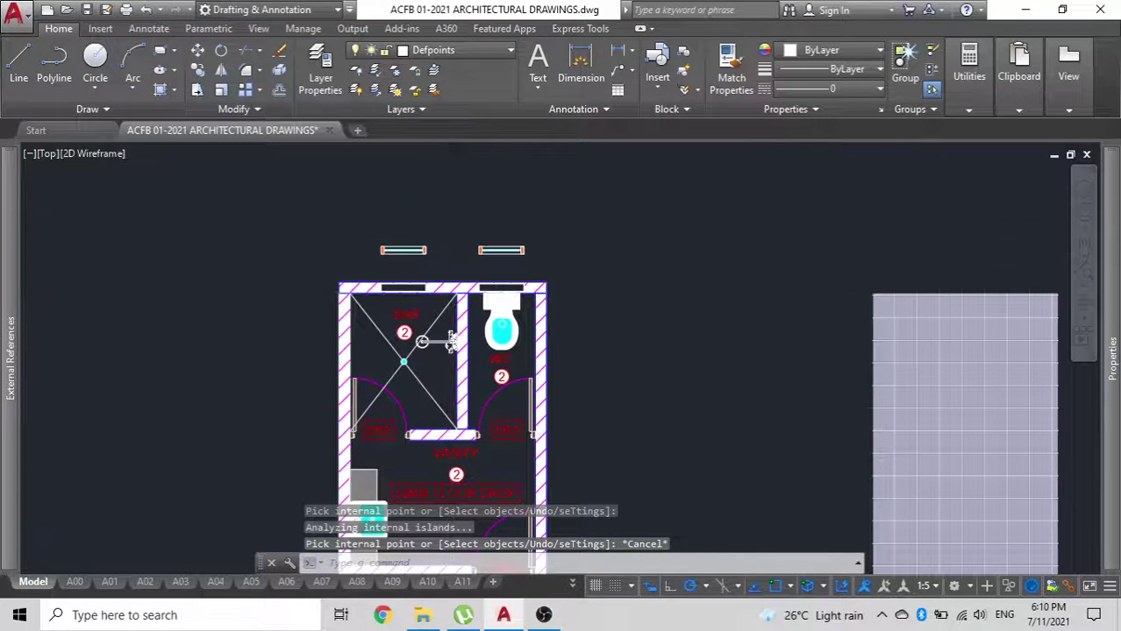
scroll(463, 354, up, 4)
scroll(463, 353, up, 2)
click(545, 371)
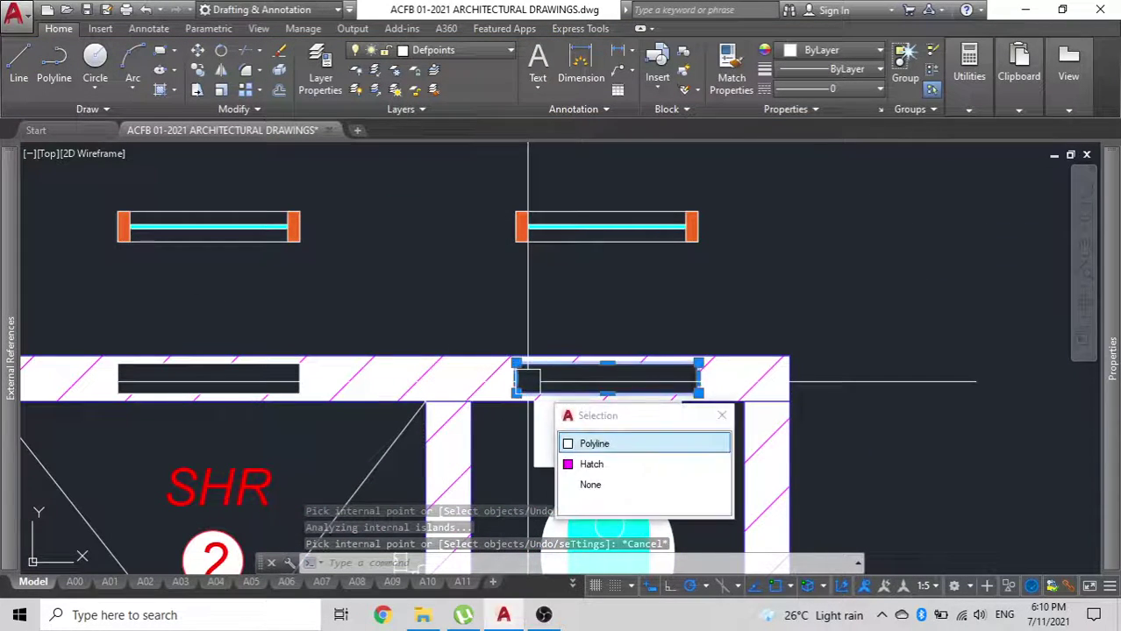
click(289, 379)
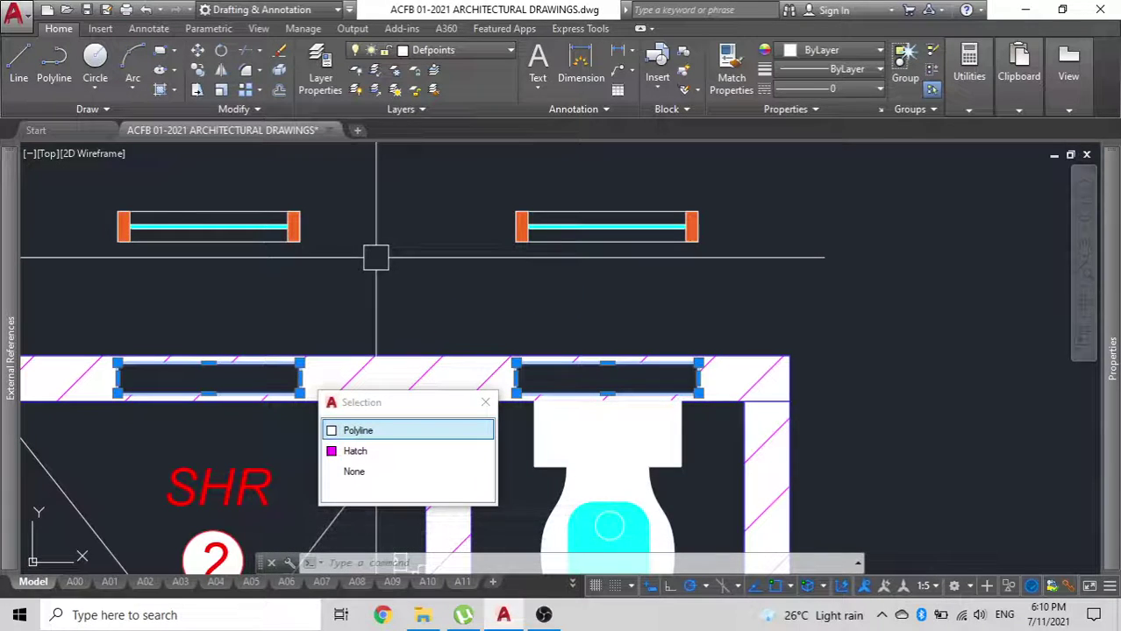
key(Delete)
Move the shower and WC window blocks 500 straight down into the openings of the upper wall.
scroll(375, 257, down, 2)
click(719, 270)
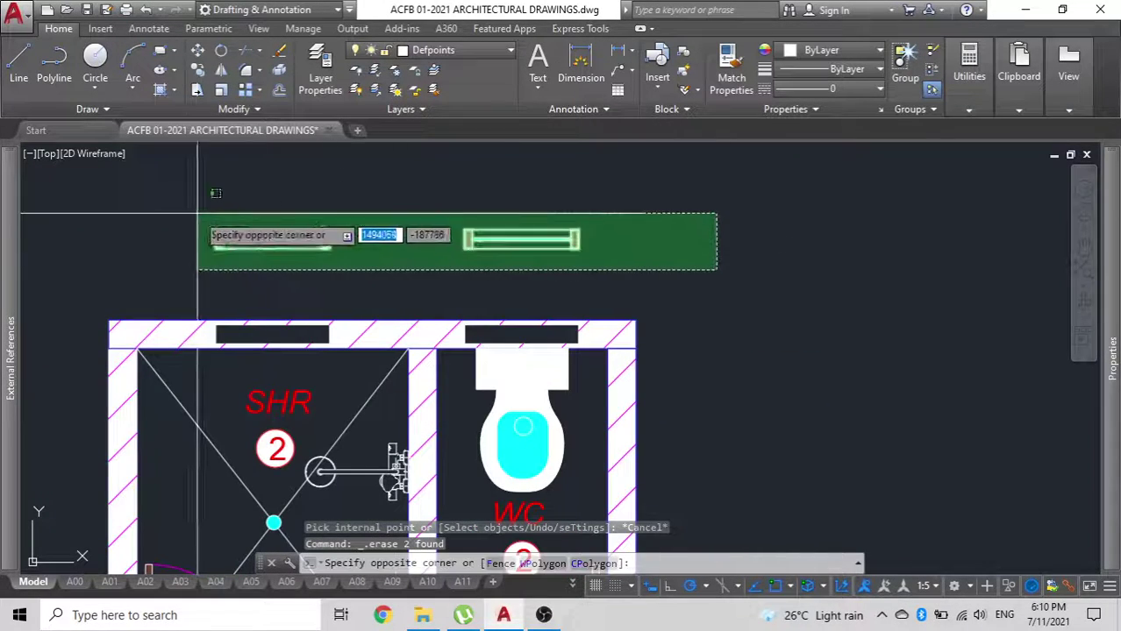
click(196, 213)
key(Return)
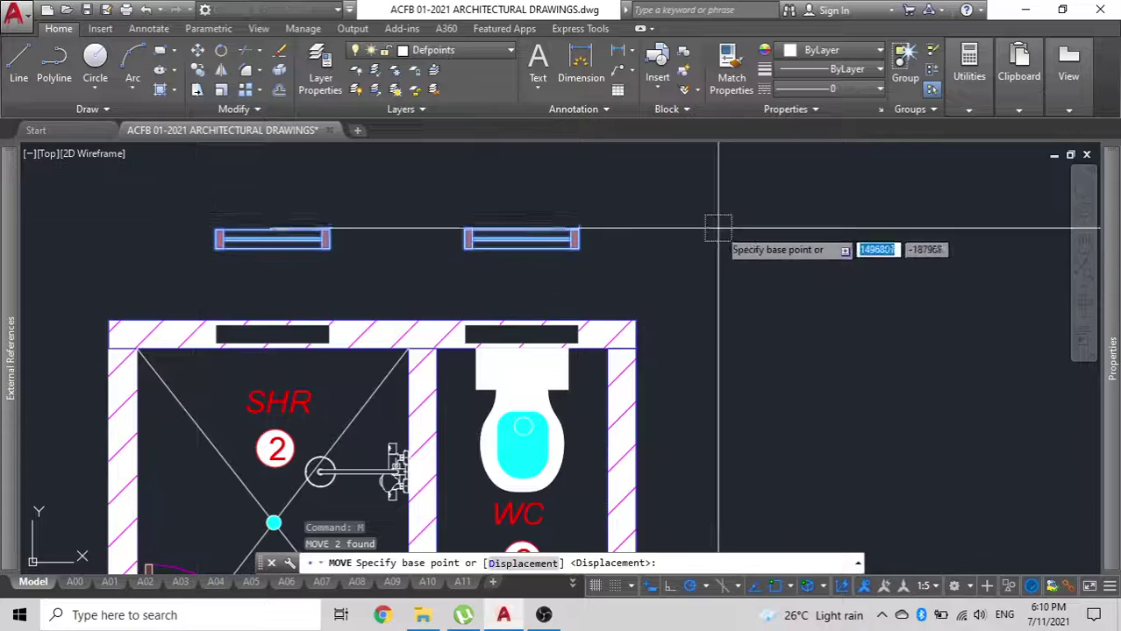
click(717, 229)
text(5)
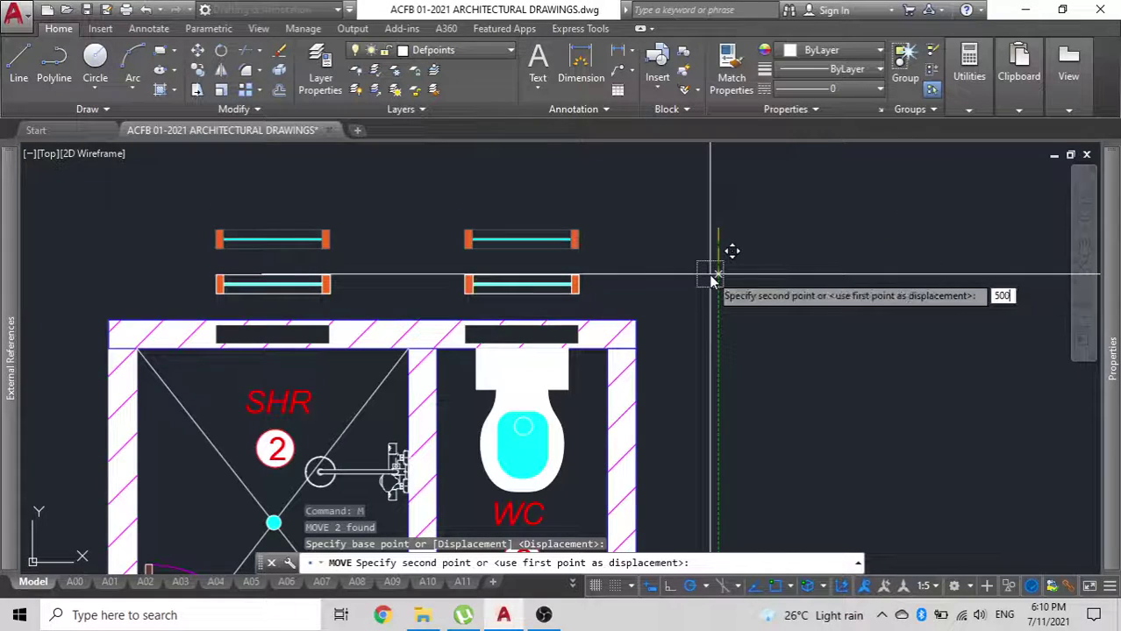
text(00)
key(Return)
Move the separated floor tile hatch 7000 straight left onto the bathroom plan.
scroll(690, 280, down, 3)
mouse_move(690, 281)
middle_down()
mouse_move(358, 400)
mouse_move(390, 273)
middle_up()
scroll(498, 373, up, 4)
middle_drag(513, 341, 513, 468)
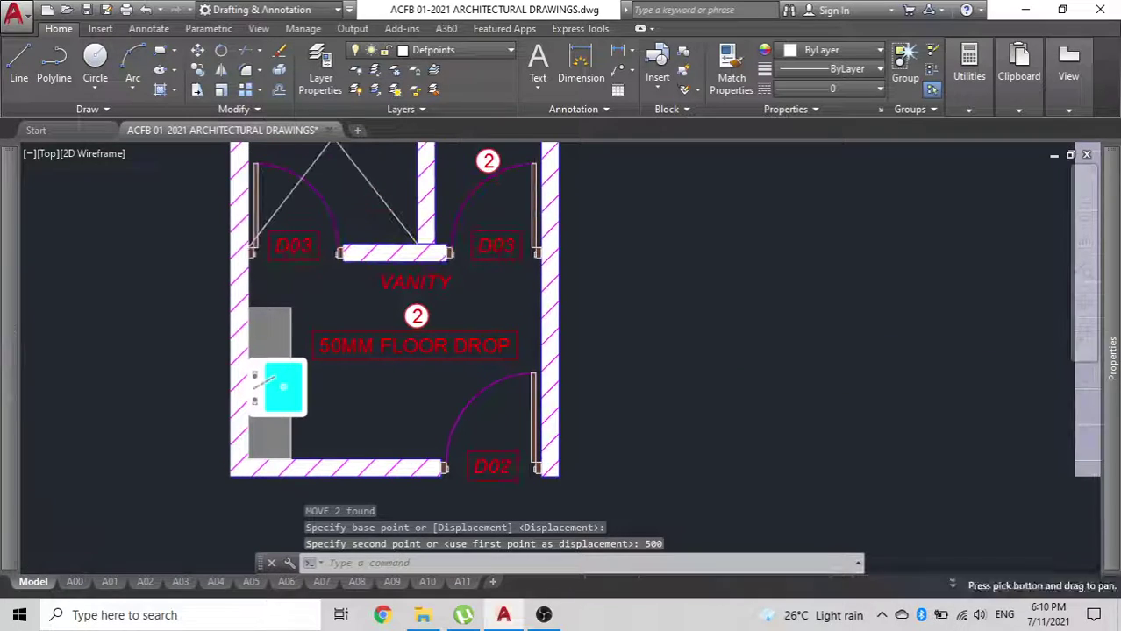
scroll(463, 398, down, 2)
scroll(548, 400, down, 4)
click(708, 393)
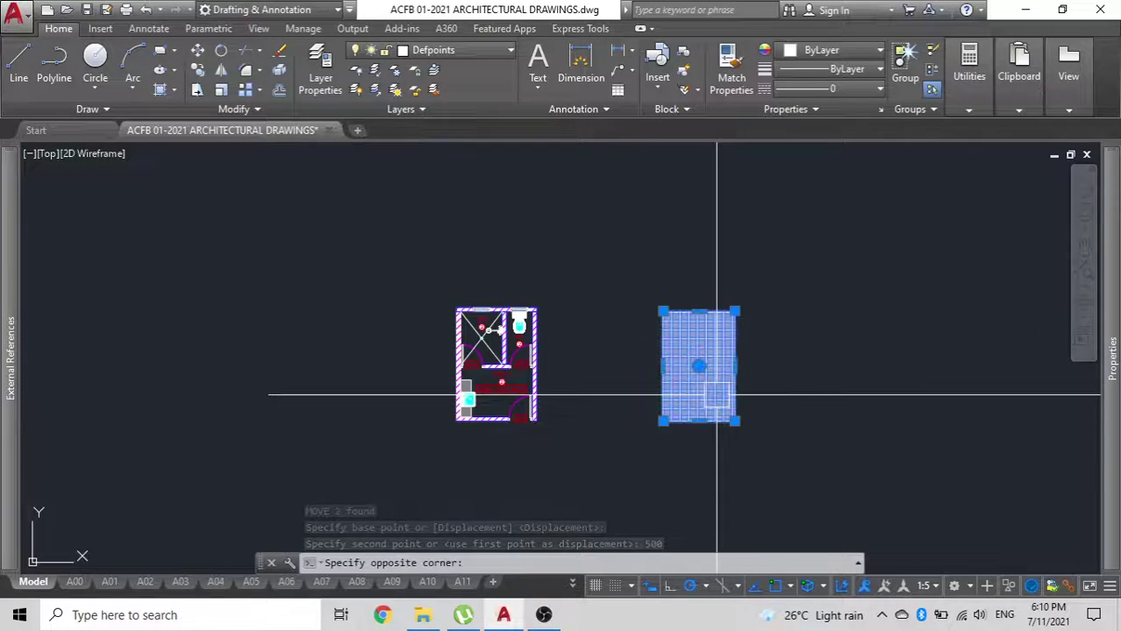
text(m)
key(Return)
click(761, 199)
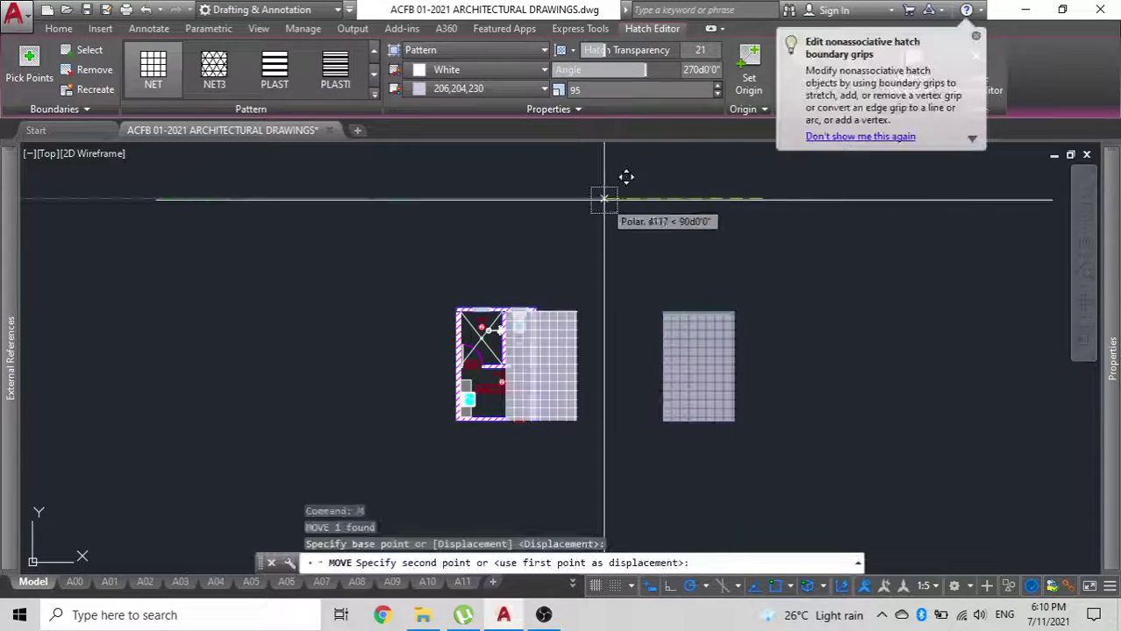
text(70)
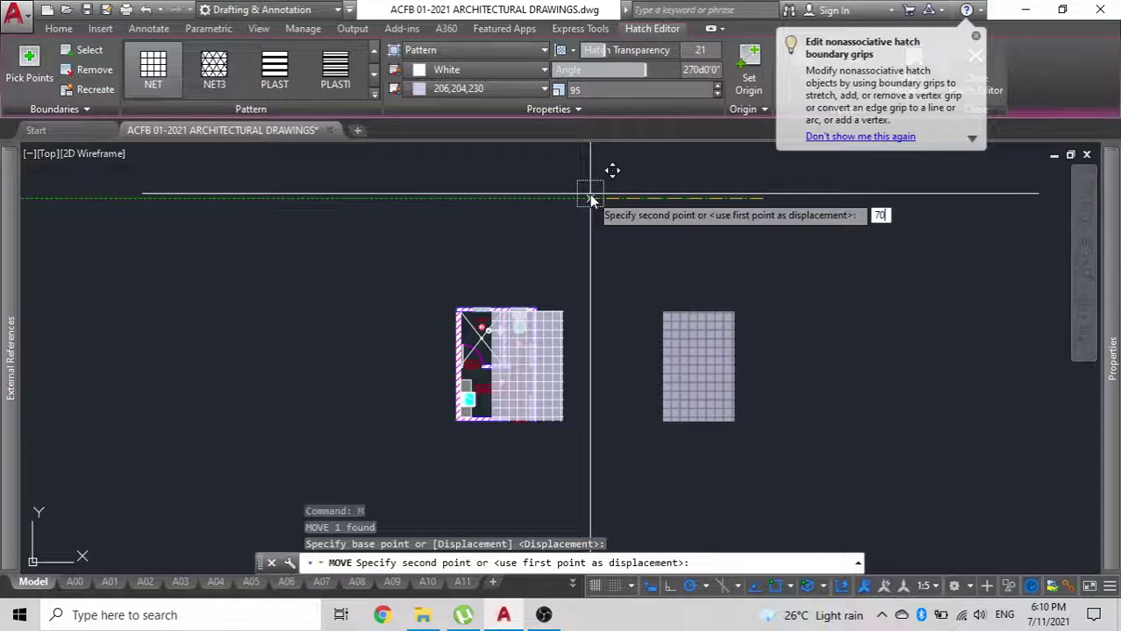
text(00)
key(Return)
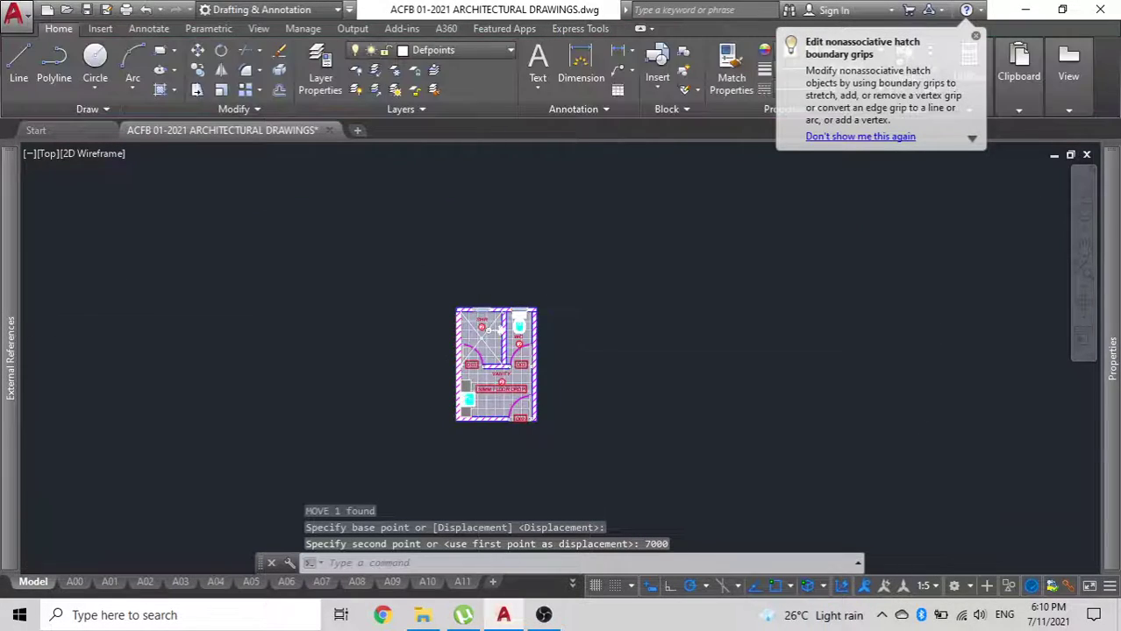
Bring the floor tile hatch to the front of the draw order and regenerate the model.
scroll(483, 362, up, 5)
click(483, 282)
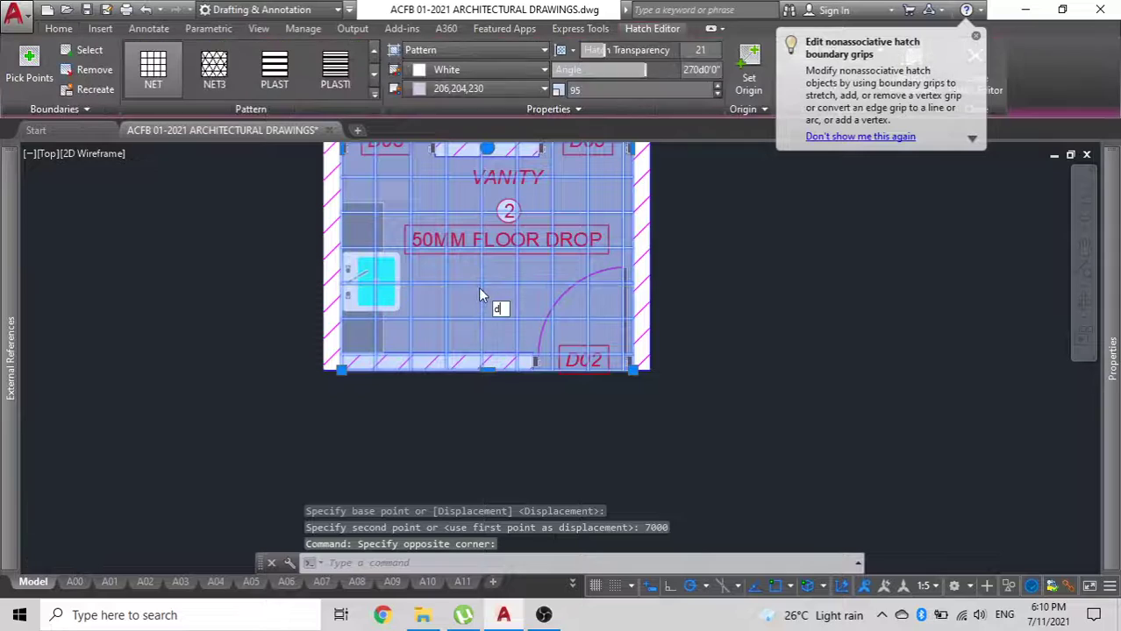
scroll(491, 303, down, 2)
text(dr)
key(Return)
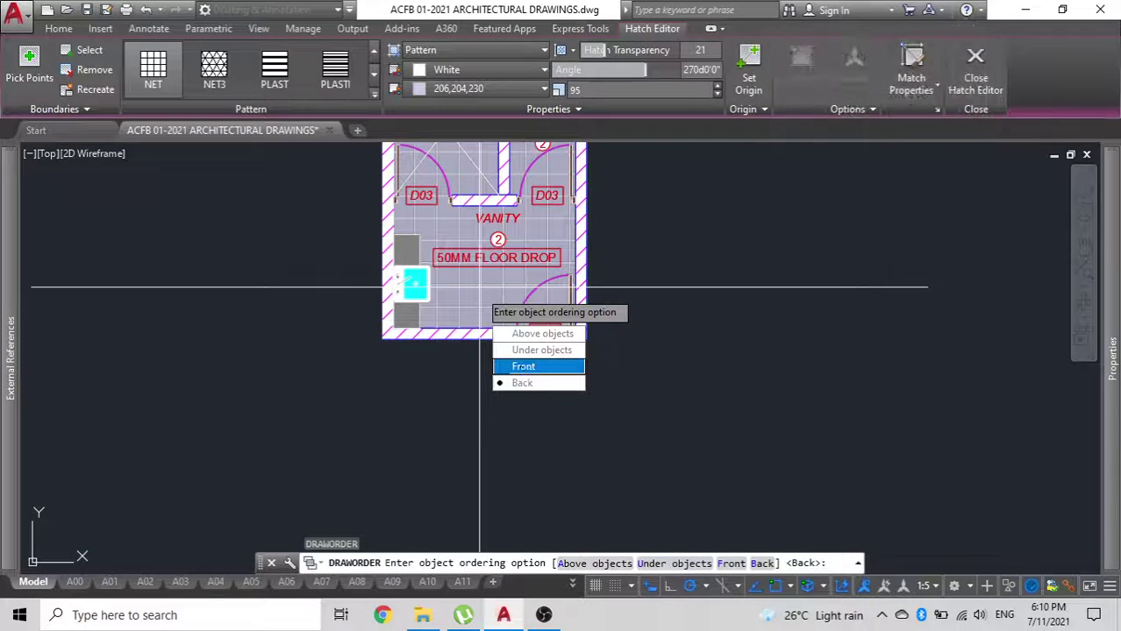
click(524, 365)
key(Escape)
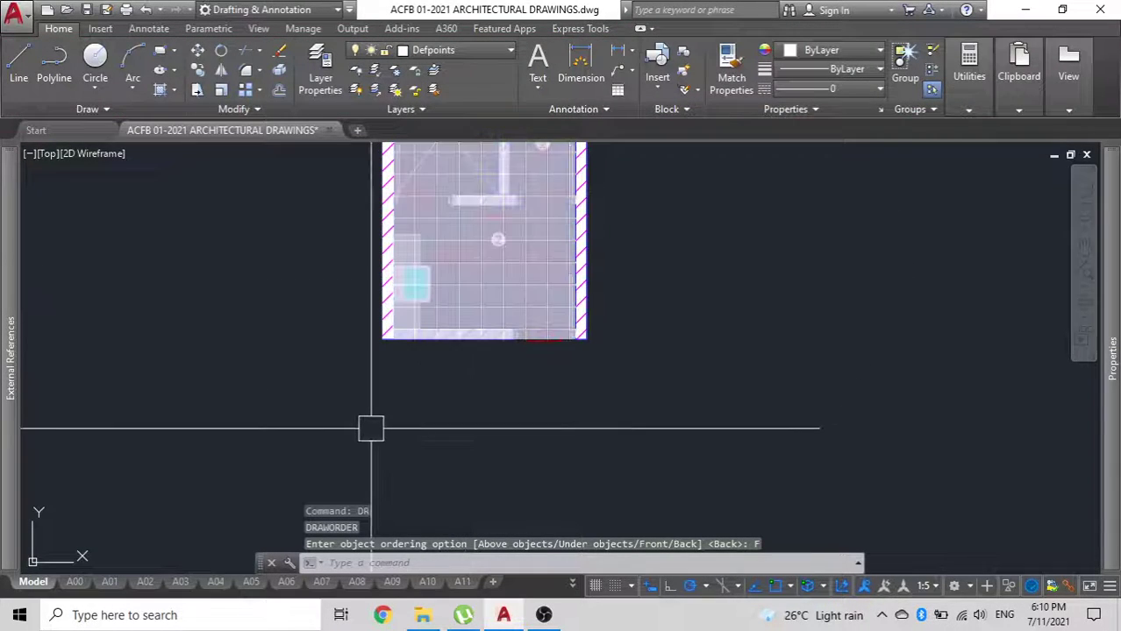
text(re)
key(Return)
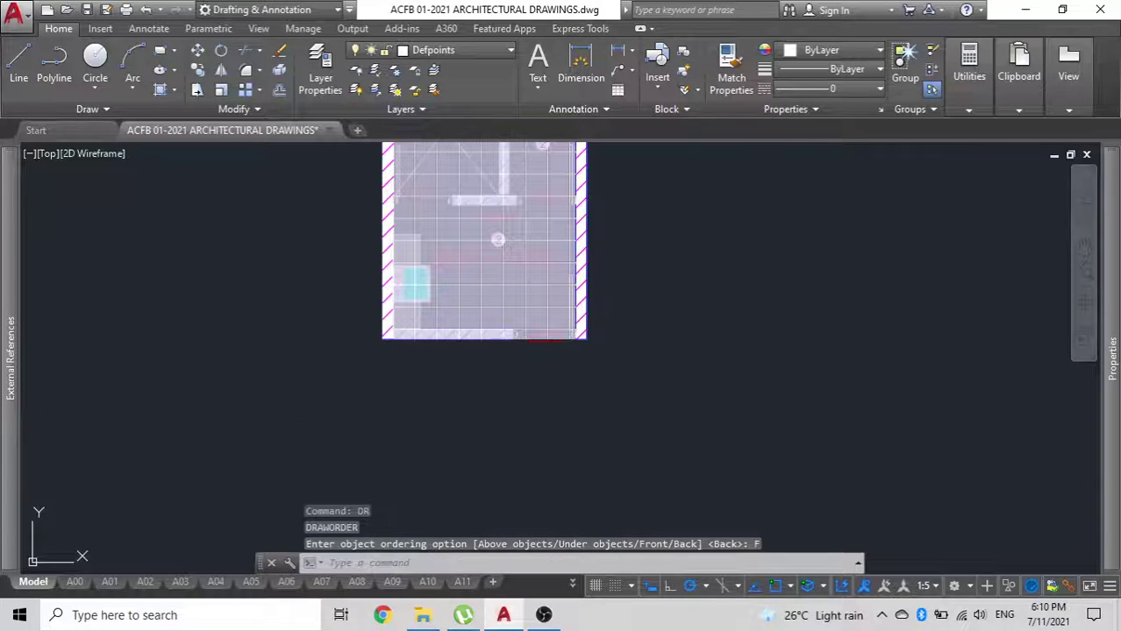
Send the floor tile hatch to the back of the draw order, behind the walls, fixtures and labels.
click(463, 283)
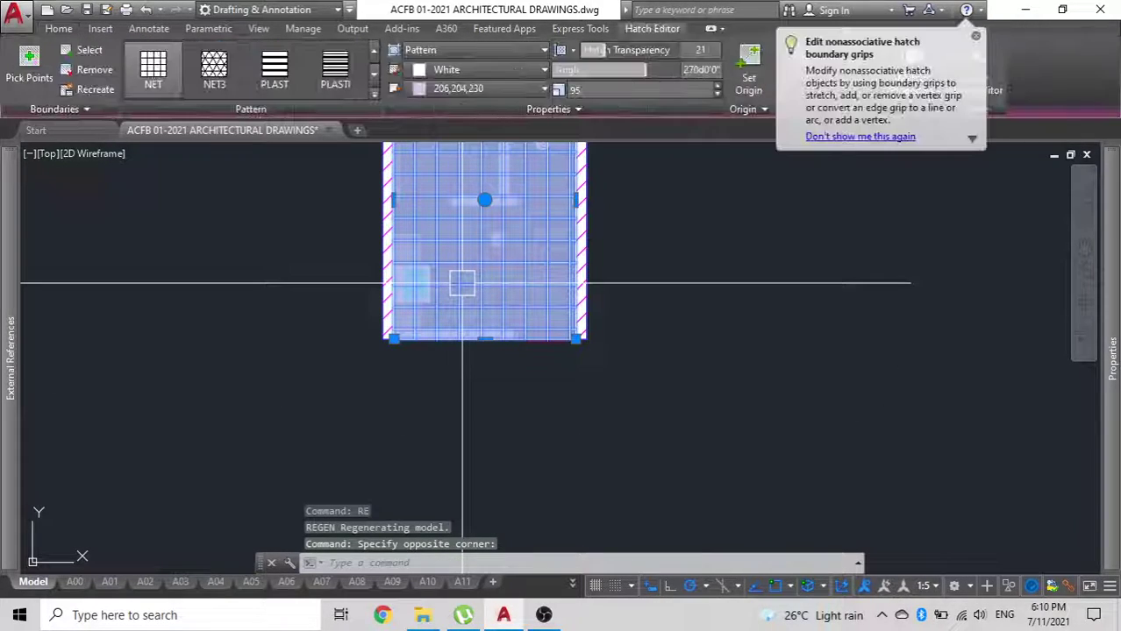
key(Return)
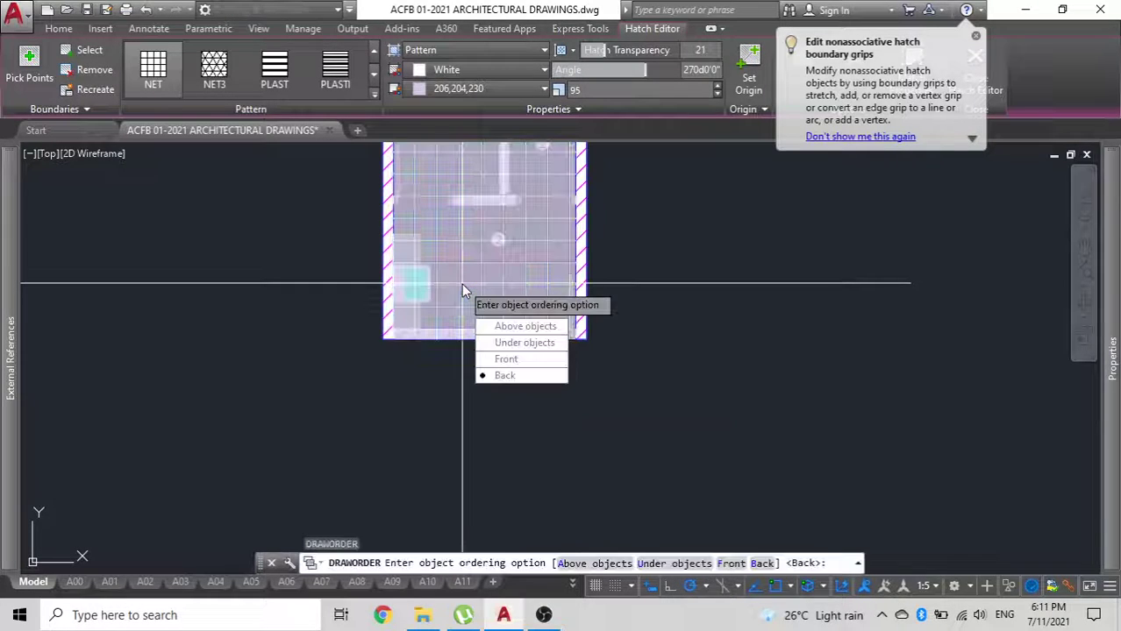
click(516, 377)
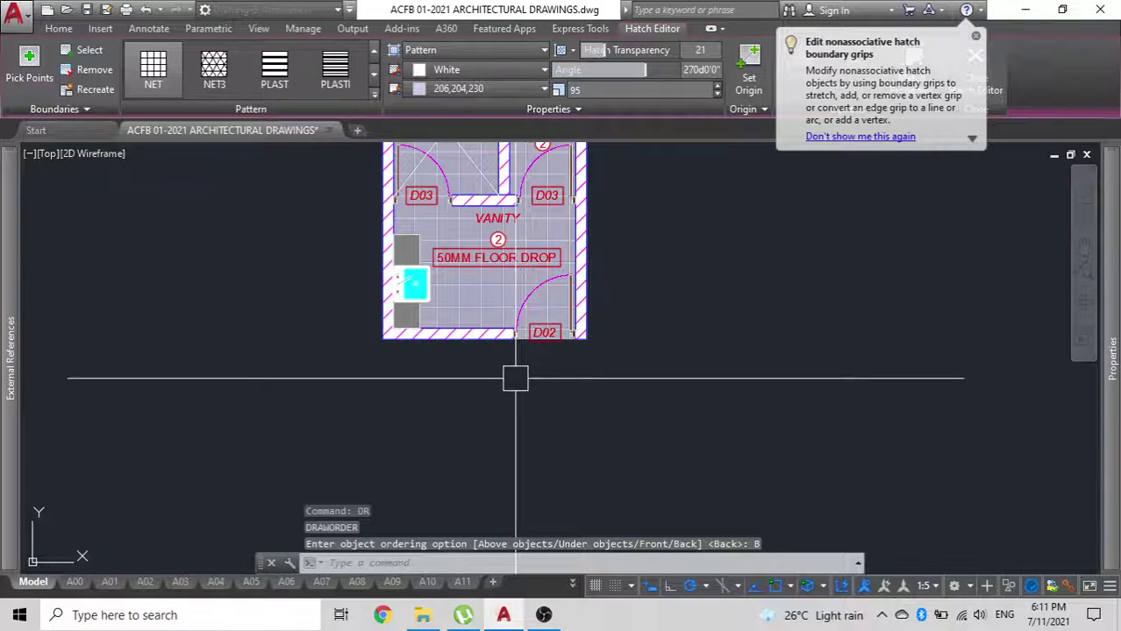
Examine the assembled bathroom plan and the existing toilet detail plan and elevations above it for reference.
scroll(454, 203, up, 4)
click(471, 449)
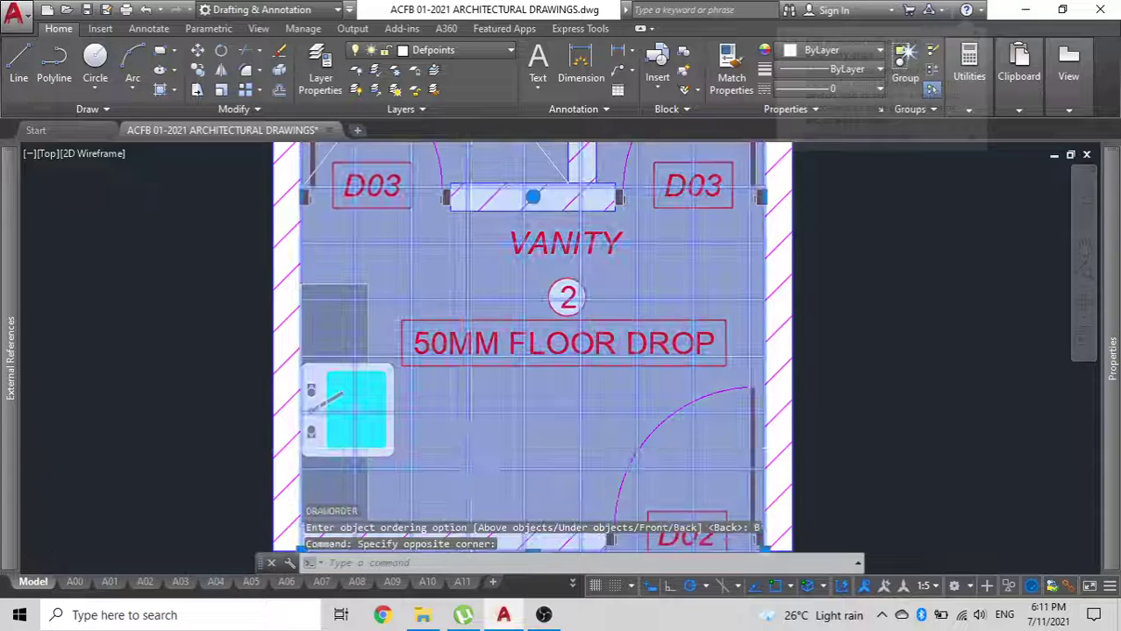
scroll(471, 444, down, 4)
scroll(526, 486, up, 4)
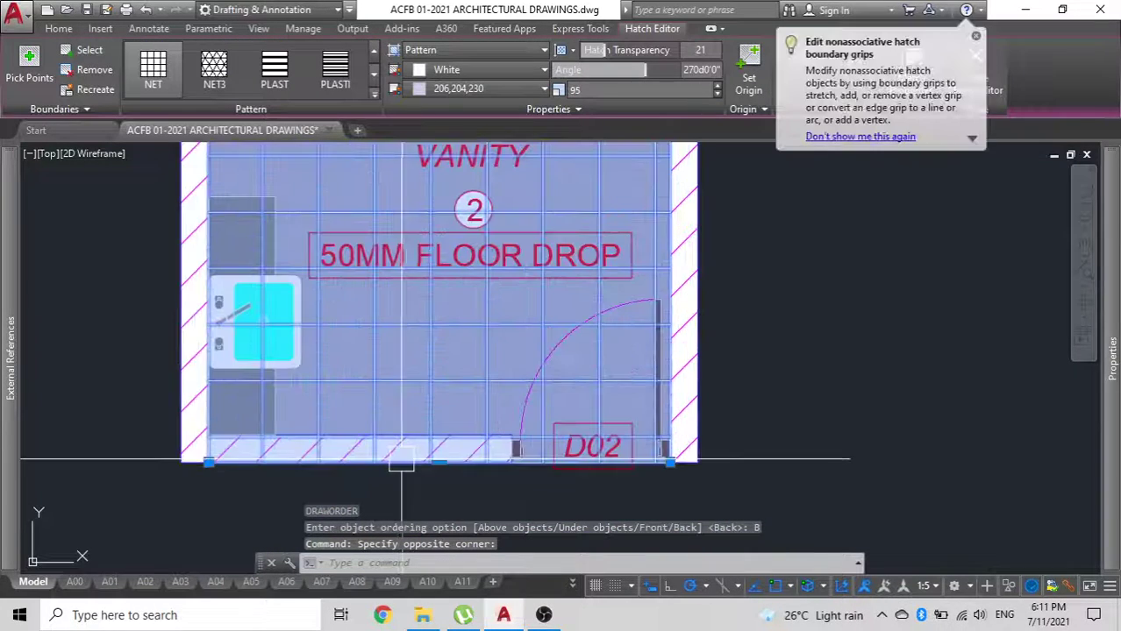
scroll(439, 448, down, 2)
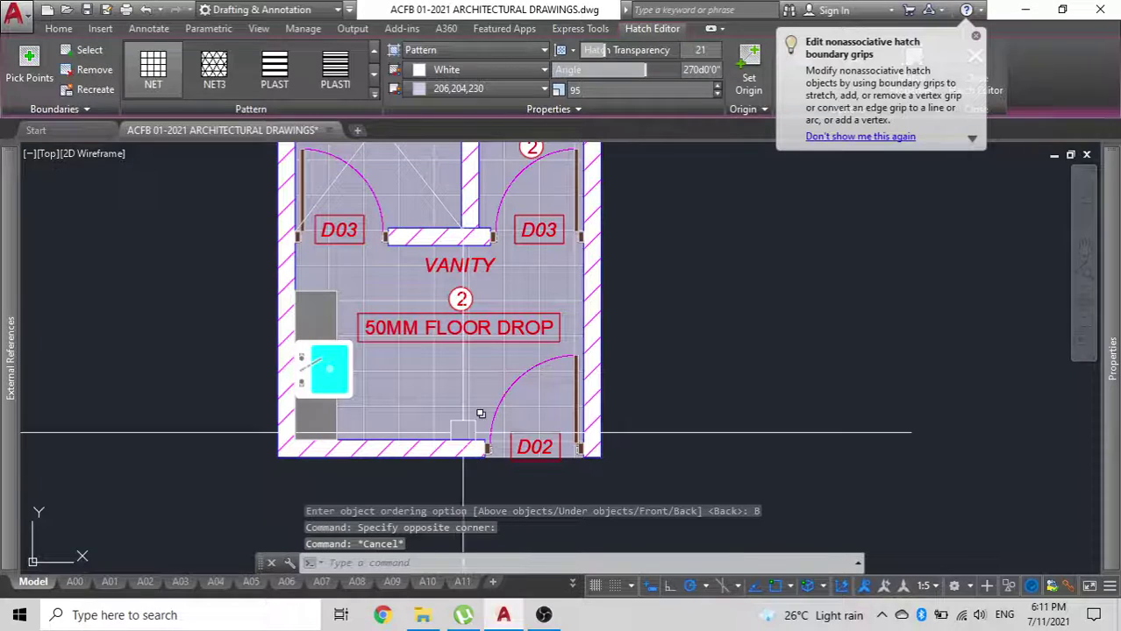
scroll(480, 413, down, 2)
scroll(390, 316, down, 6)
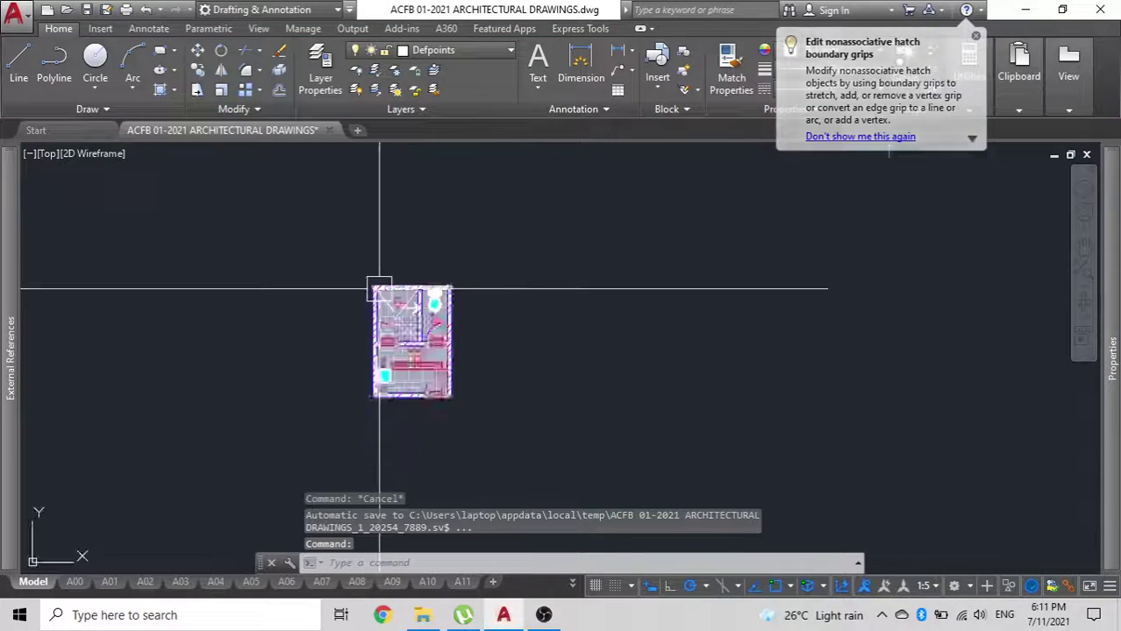
scroll(397, 321, up, 6)
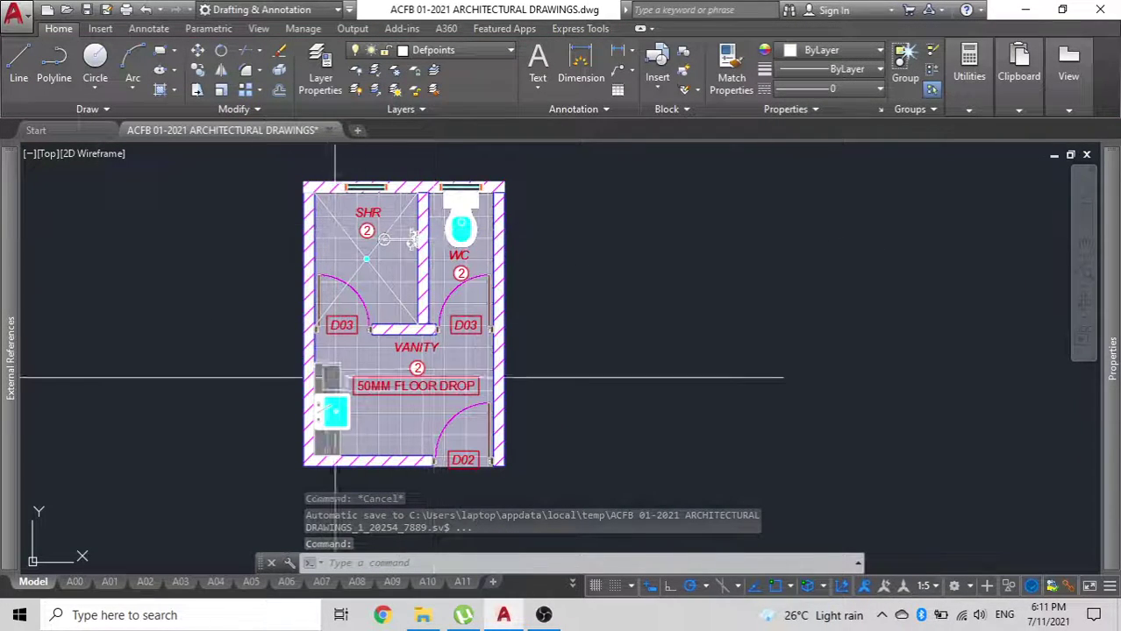
scroll(390, 240, up, 4)
scroll(390, 242, down, 4)
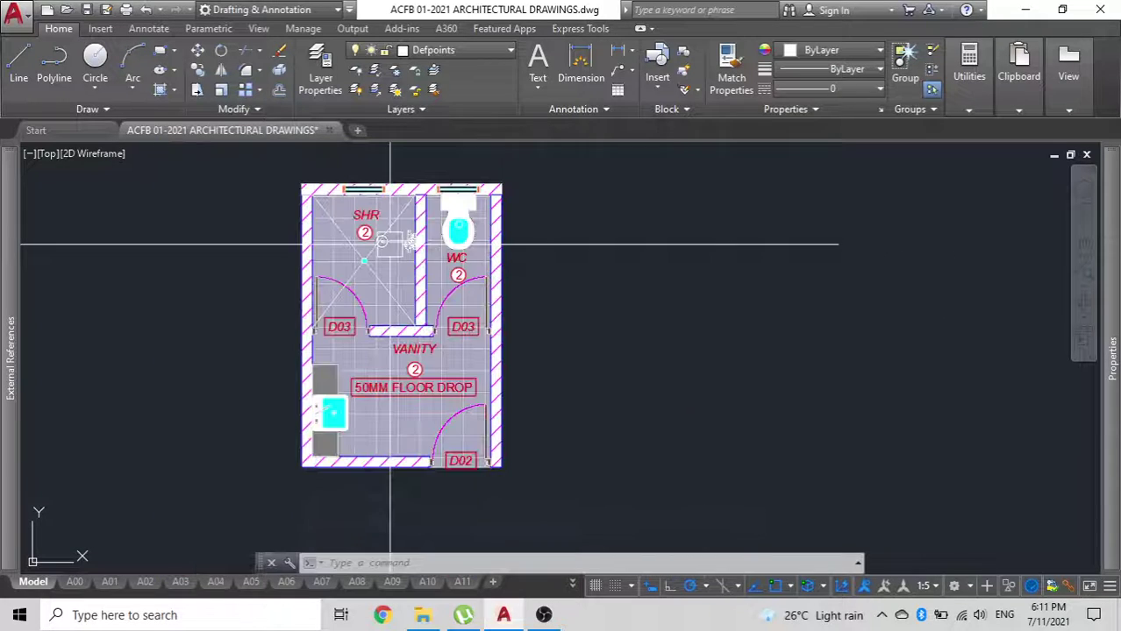
scroll(344, 402, down, 7)
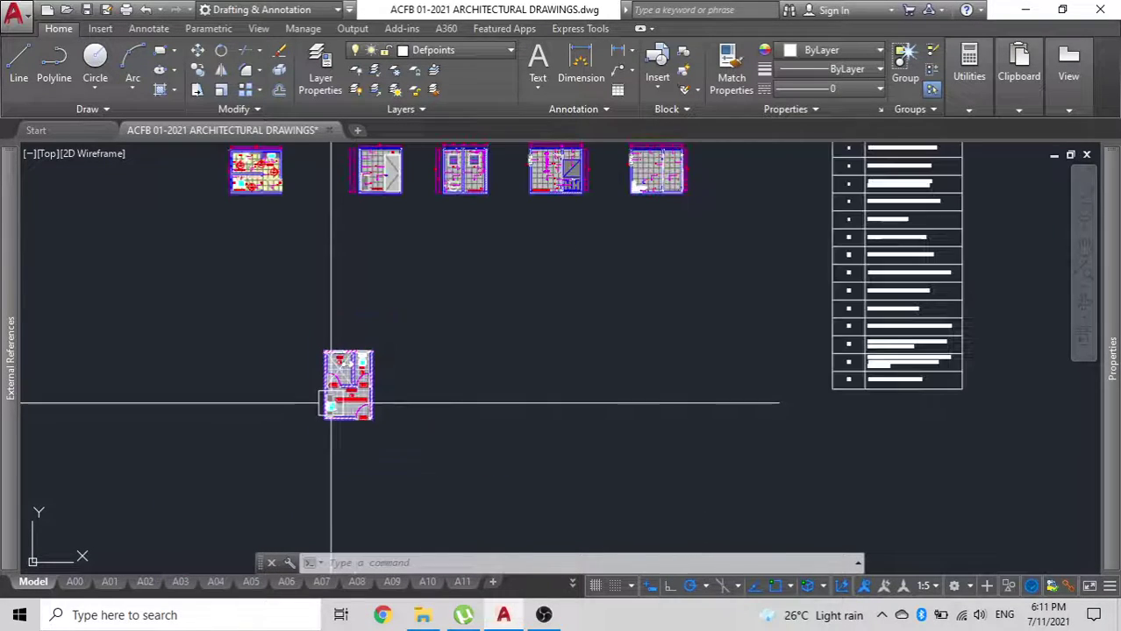
middle_drag(332, 395, 383, 422)
scroll(339, 286, up, 5)
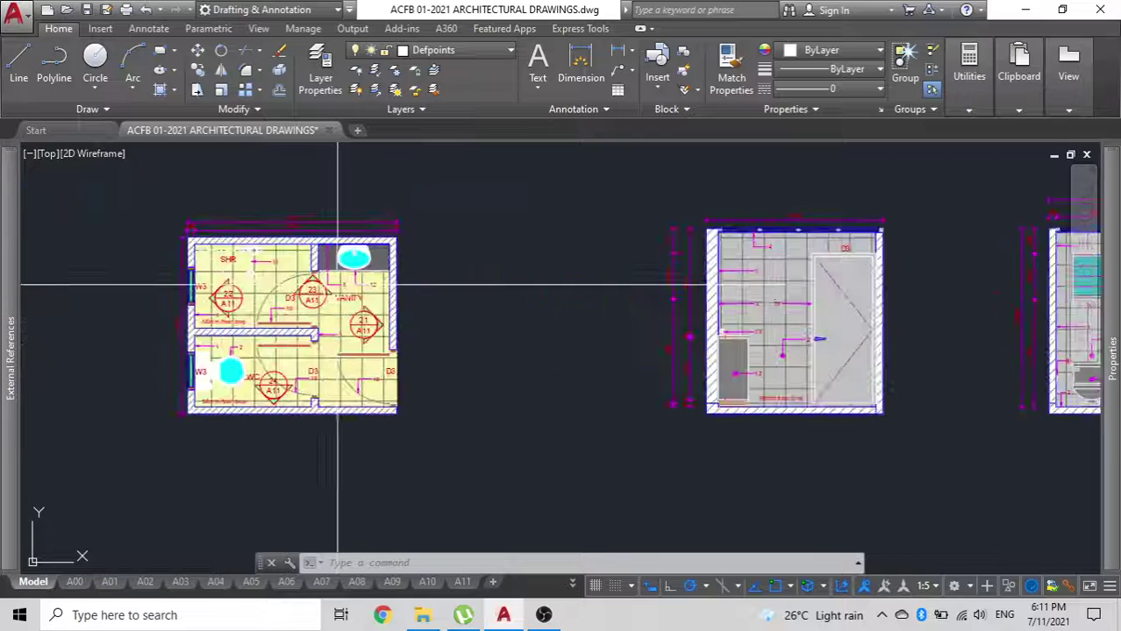
Examine the new shower, WC and vanity plan alongside the row of grey-tiled wet area elevations beside it.
scroll(249, 339, up, 2)
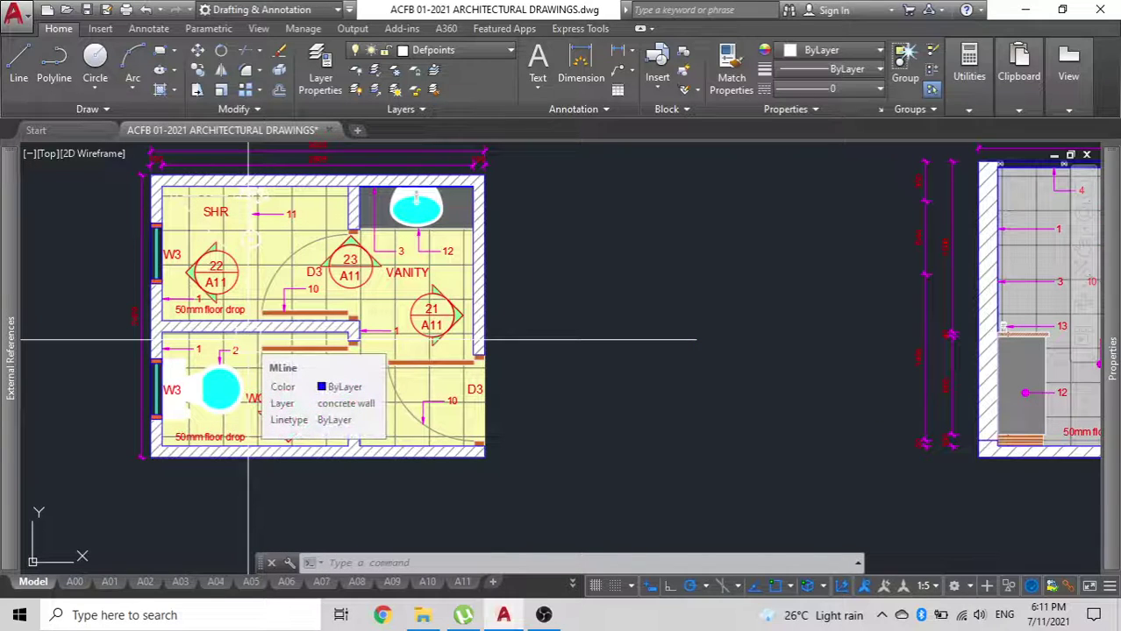
scroll(248, 340, down, 4)
scroll(278, 324, up, 5)
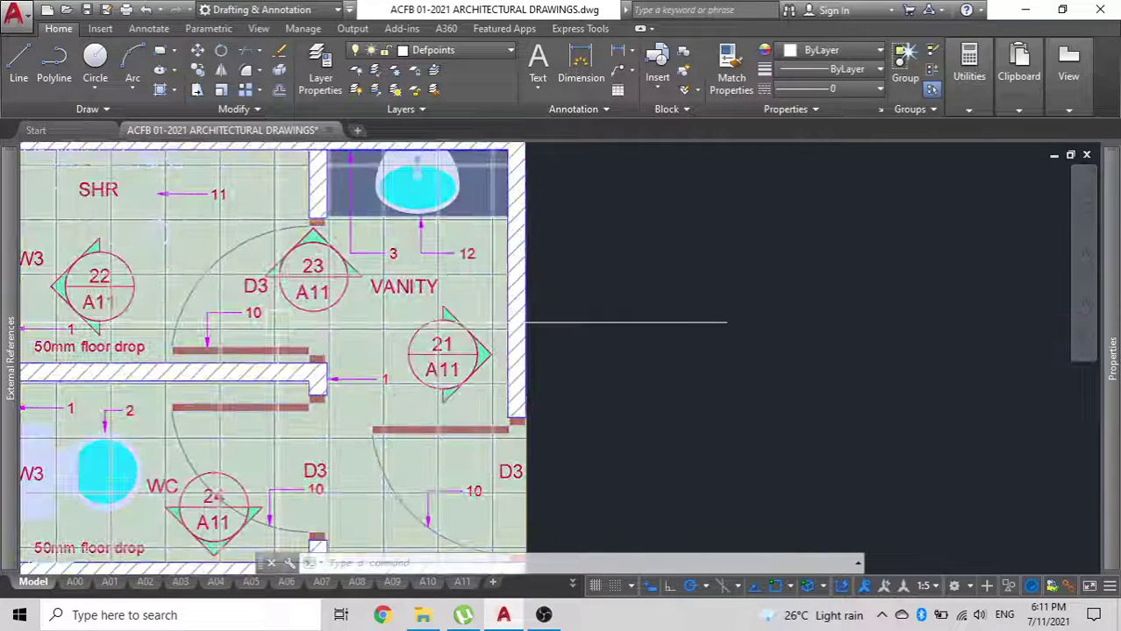
scroll(278, 323, down, 3)
scroll(330, 458, down, 3)
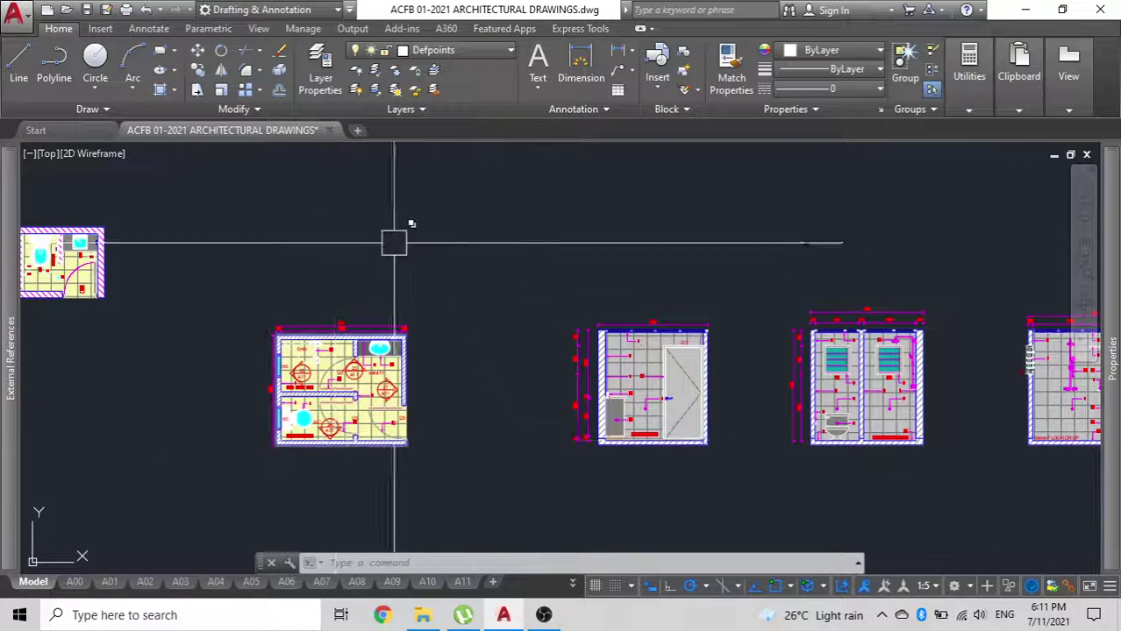
mouse_move(200, 406)
middle_down()
mouse_move(411, 383)
mouse_move(318, 385)
middle_up()
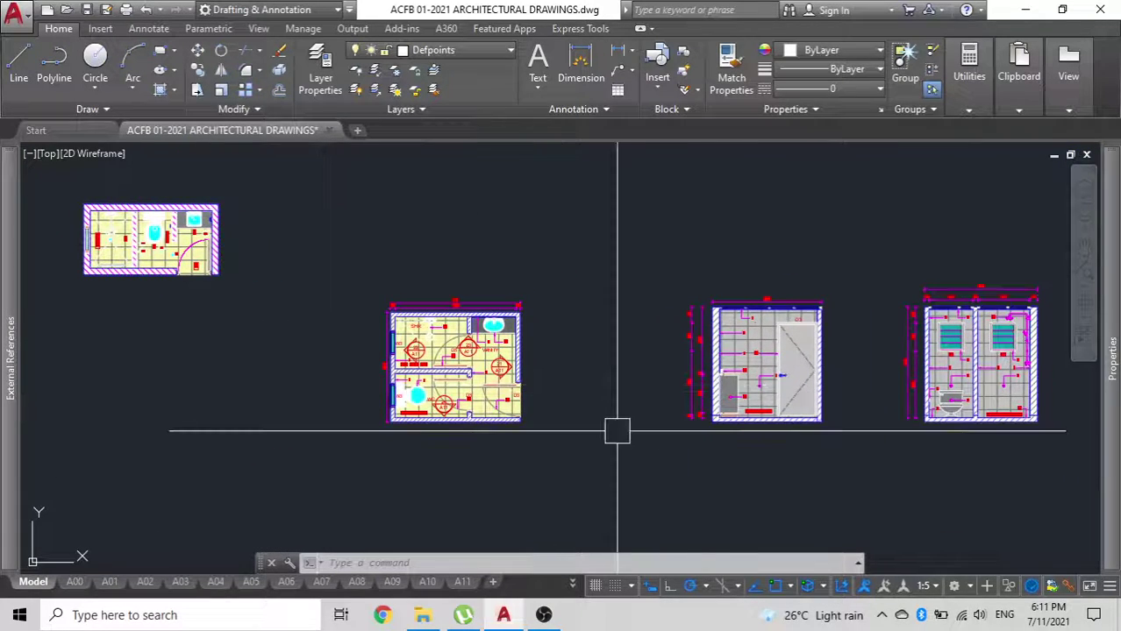
middle_drag(617, 431, 236, 400)
scroll(403, 407, down, 3)
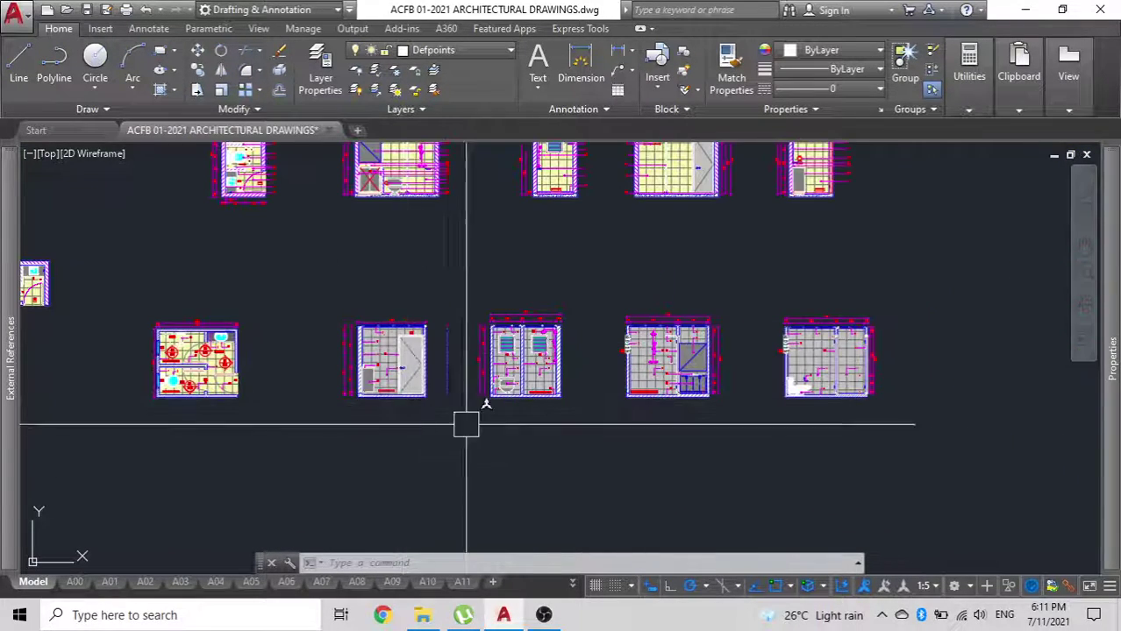
middle_drag(319, 339, 333, 456)
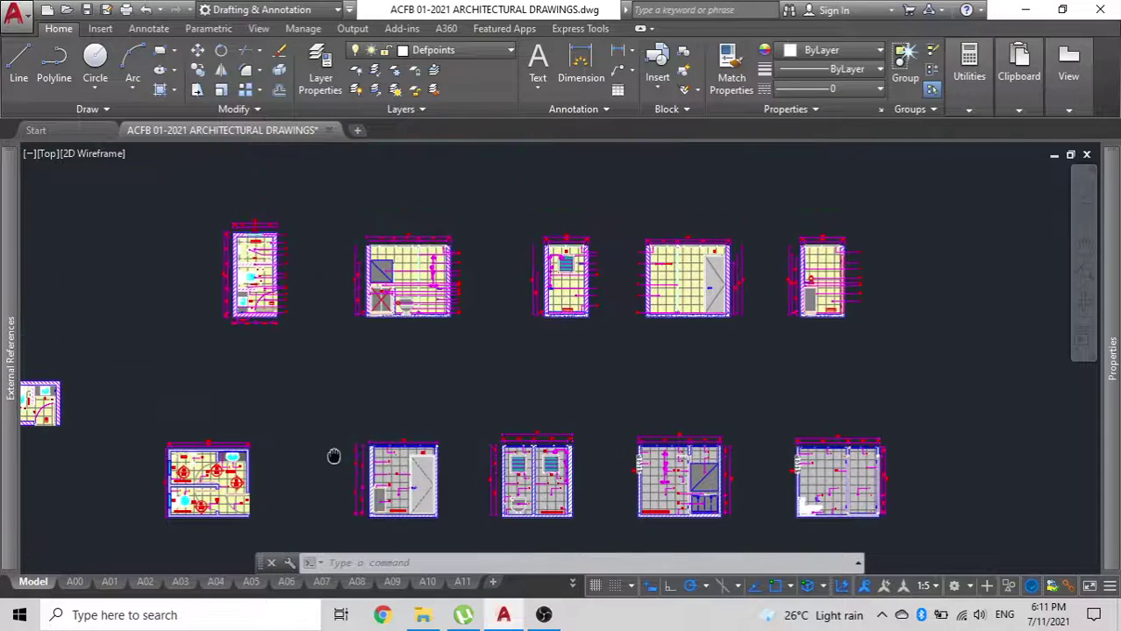
Examine the existing ensuite plan and its row of four elevations in model space as a reference.
scroll(255, 239, up, 4)
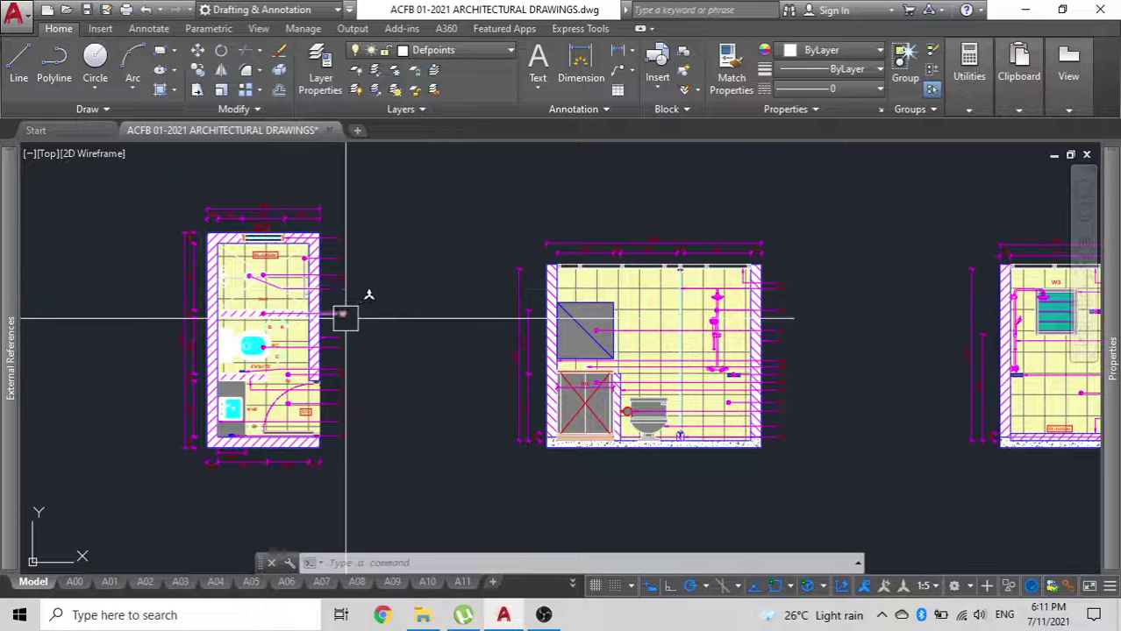
scroll(335, 456, up, 4)
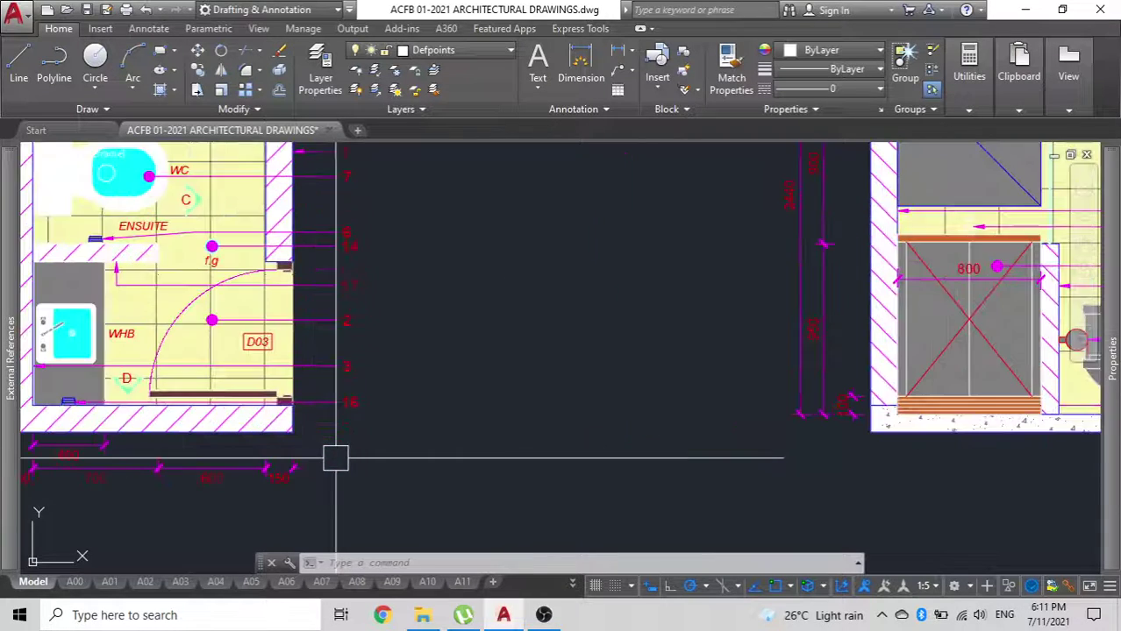
scroll(526, 440, down, 6)
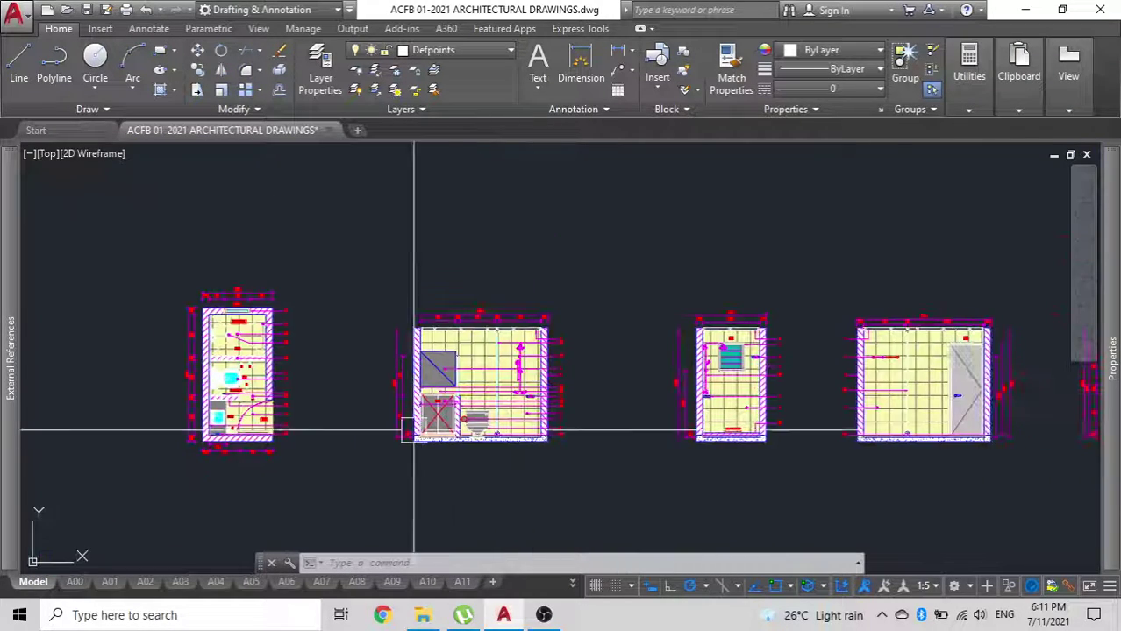
mouse_move(639, 412)
middle_down()
mouse_move(370, 393)
mouse_move(301, 368)
middle_up()
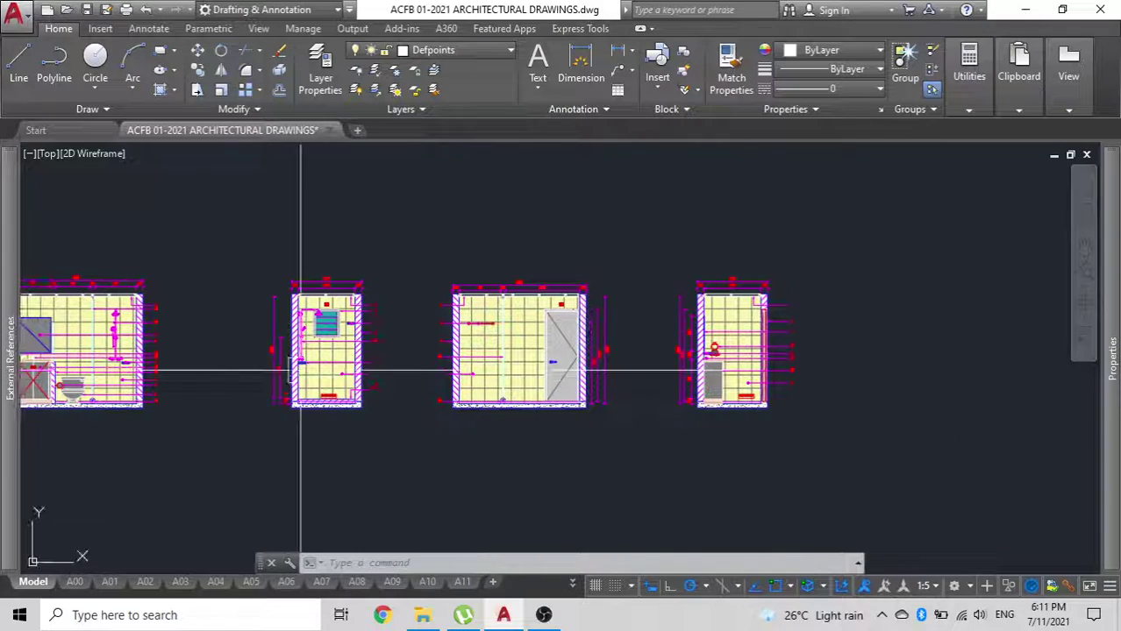
scroll(610, 369, down, 3)
middle_drag(612, 370, 650, 343)
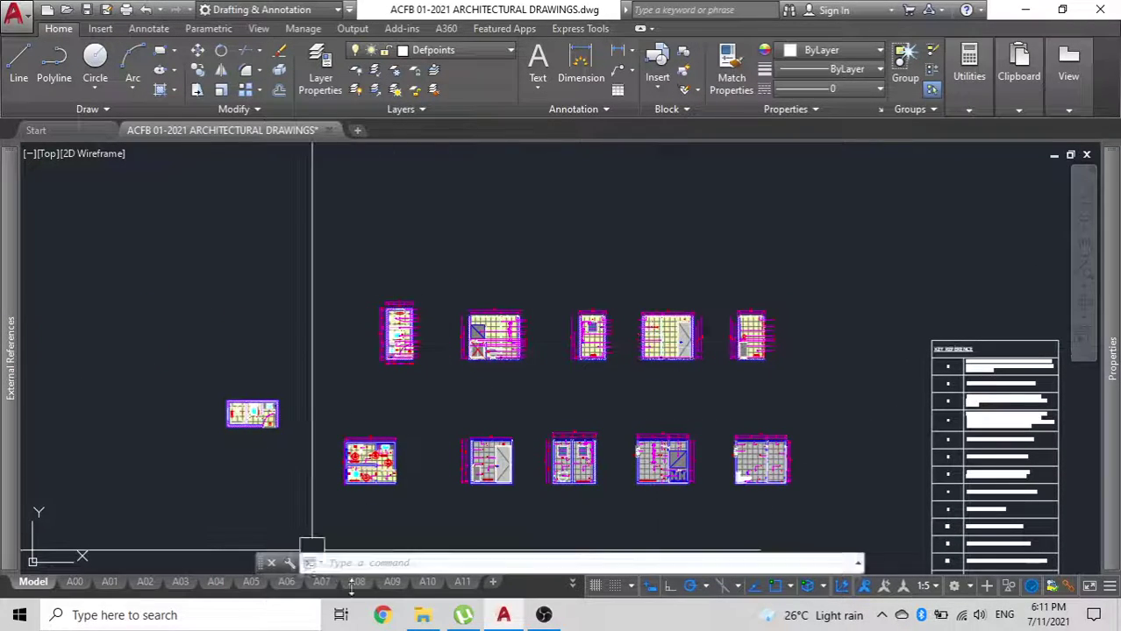
Open layout A11, switch to A12, and examine the bathroom sheet's elevations, fixture reference images and key reference table.
click(460, 582)
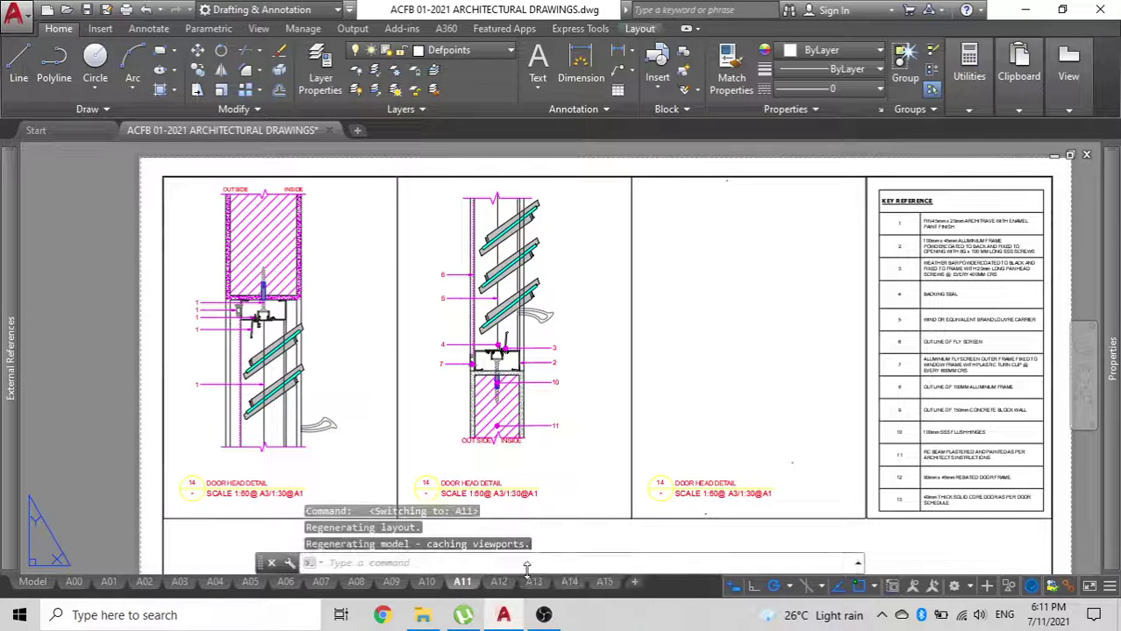
click(497, 583)
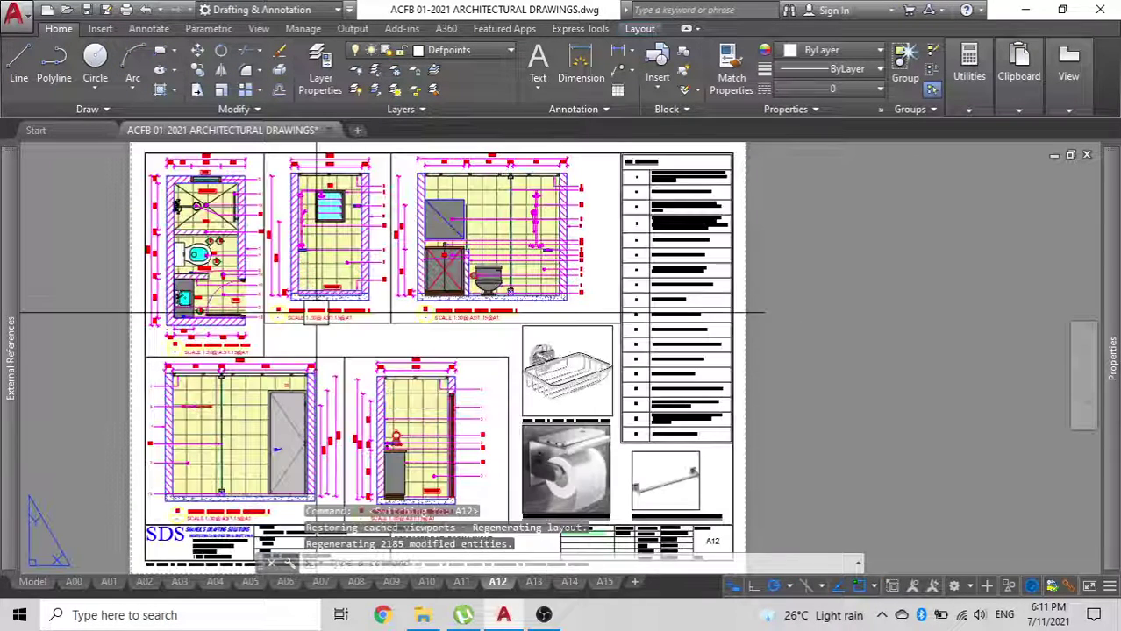
middle_drag(325, 338, 405, 326)
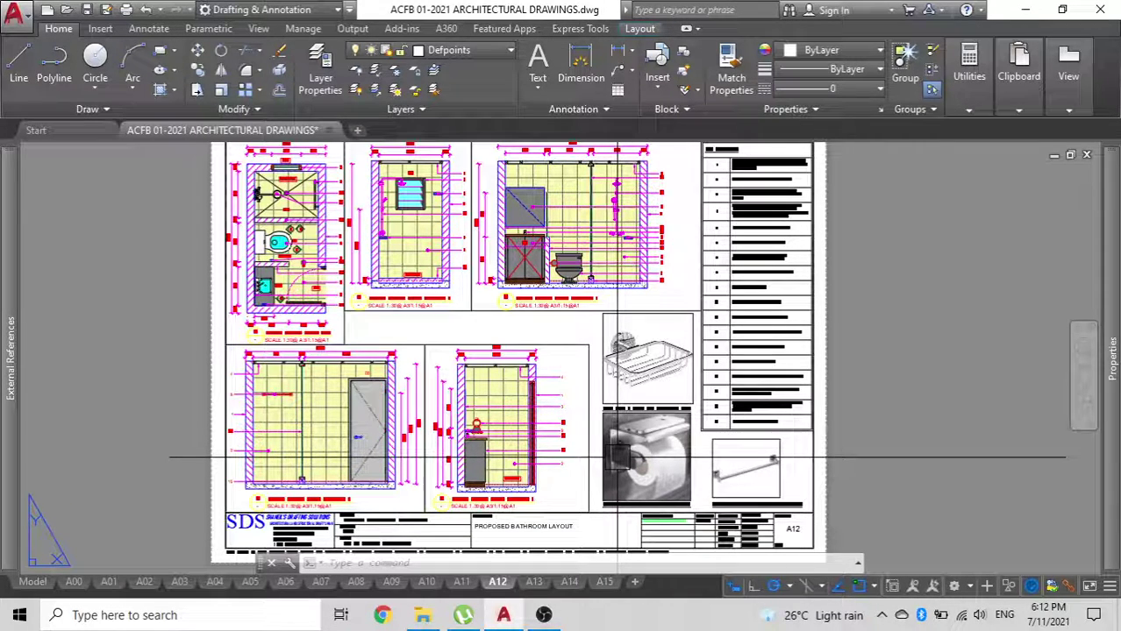
scroll(614, 456, up, 4)
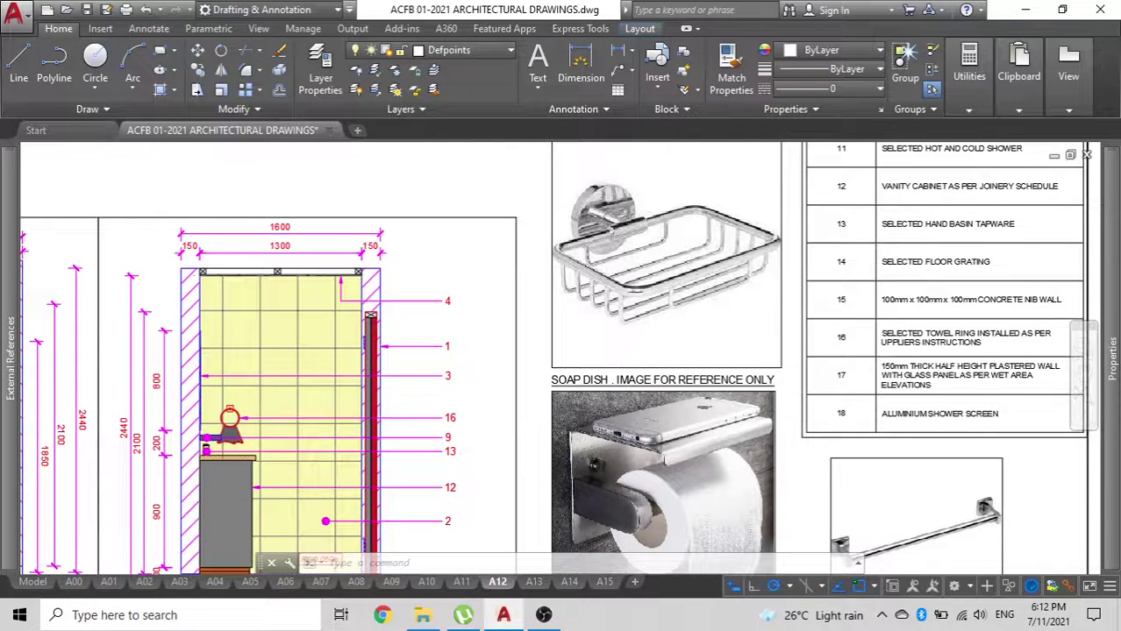
scroll(626, 418, down, 5)
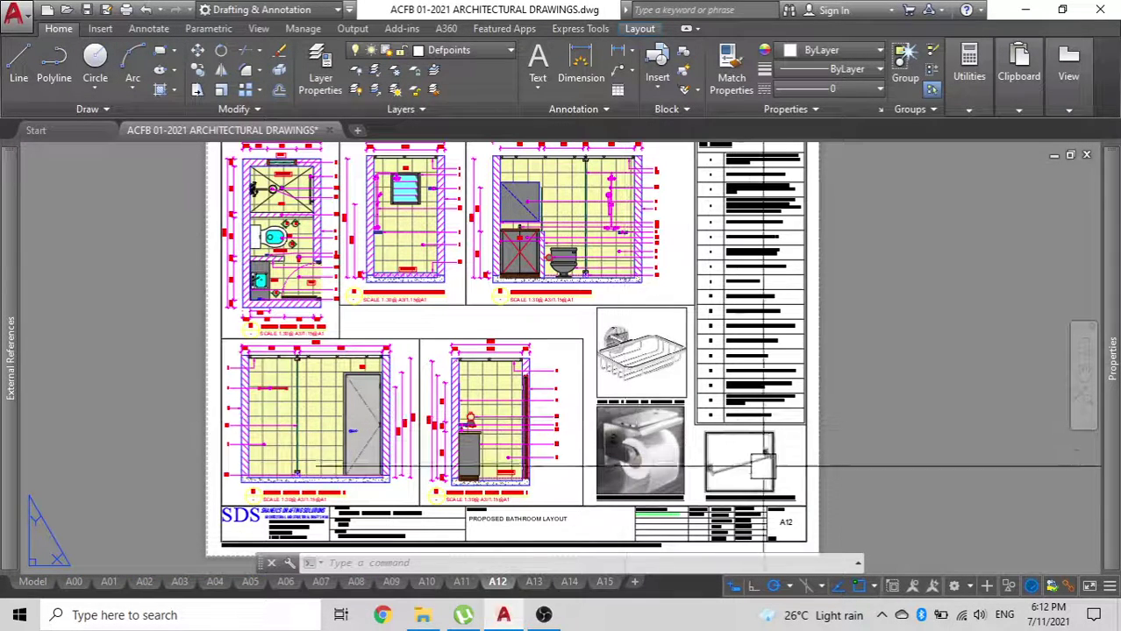
scroll(842, 474, up, 3)
scroll(697, 447, up, 2)
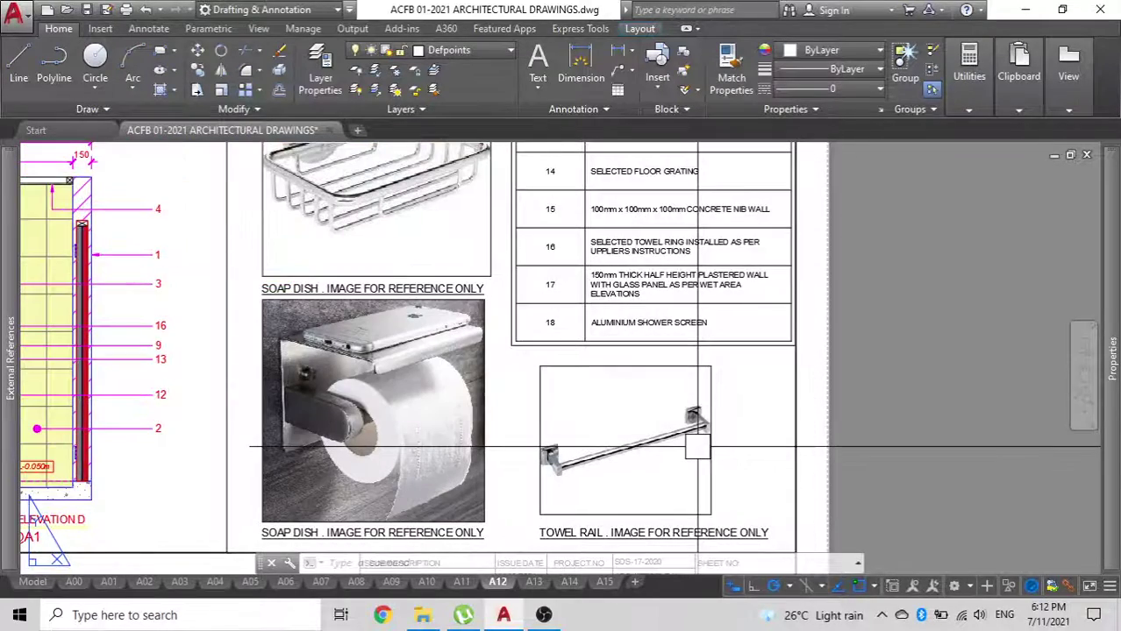
scroll(696, 342, down, 5)
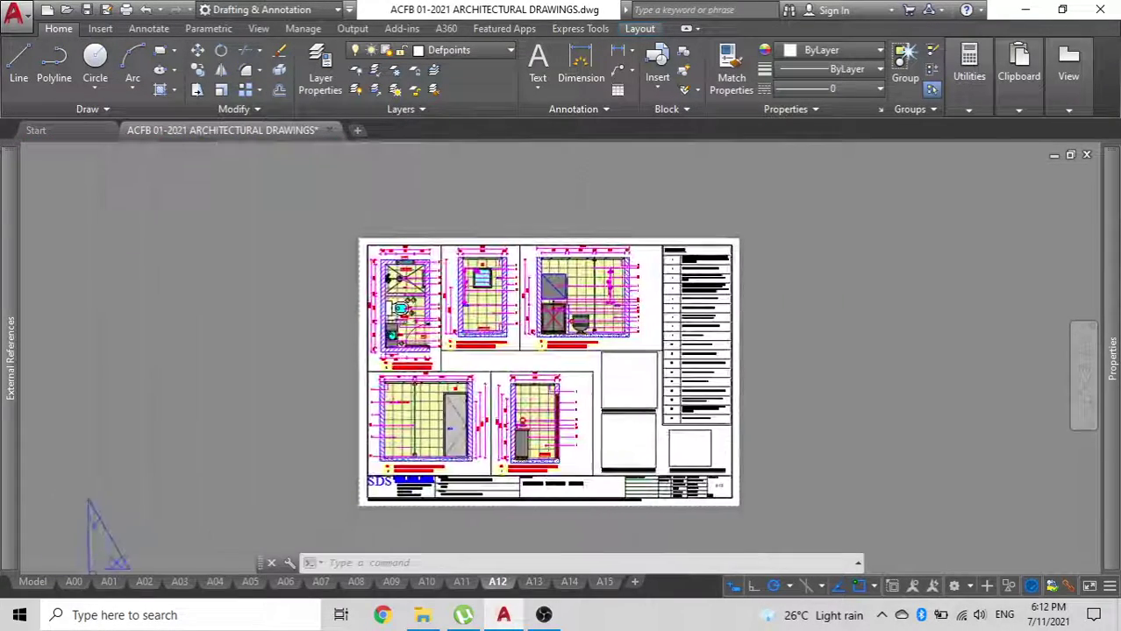
scroll(696, 342, up, 4)
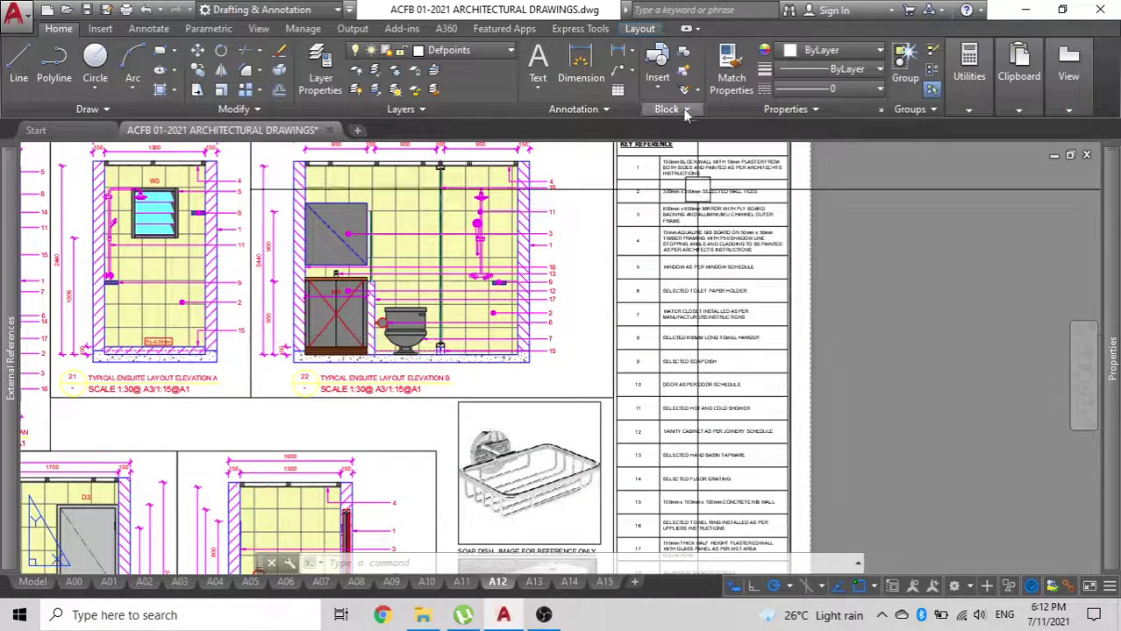
scroll(675, 367, down, 2)
middle_drag(348, 366, 404, 312)
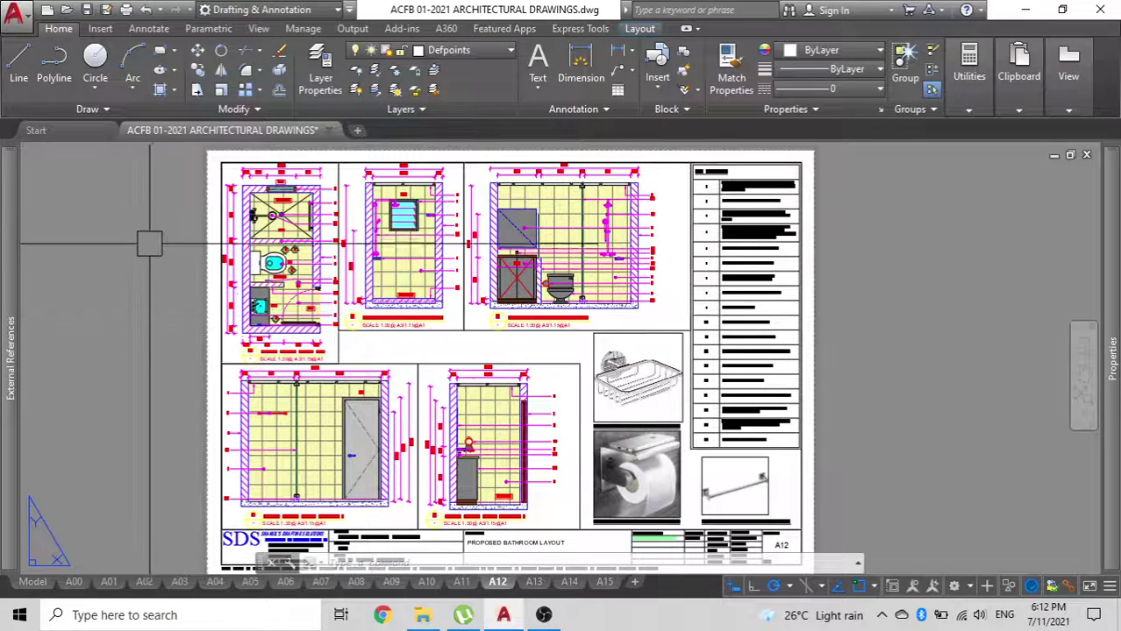
Review how the ensuite plan, elevations and drawing titles are arranged on sheet A12.
scroll(150, 243, down, 3)
middle_drag(205, 252, 325, 253)
scroll(360, 261, up, 2)
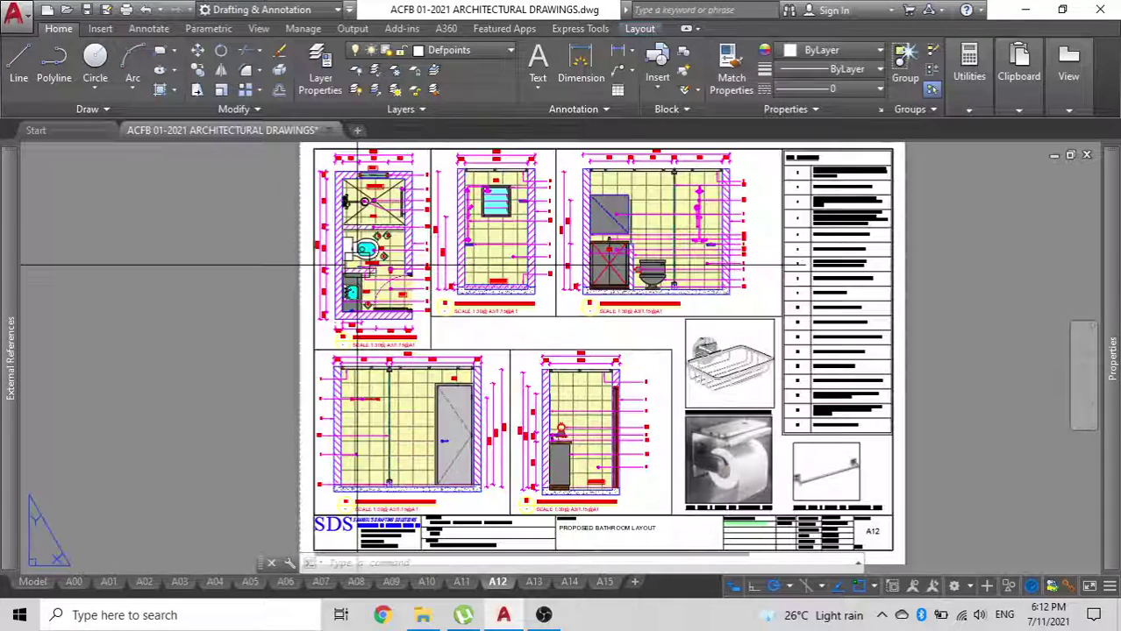
scroll(357, 265, down, 2)
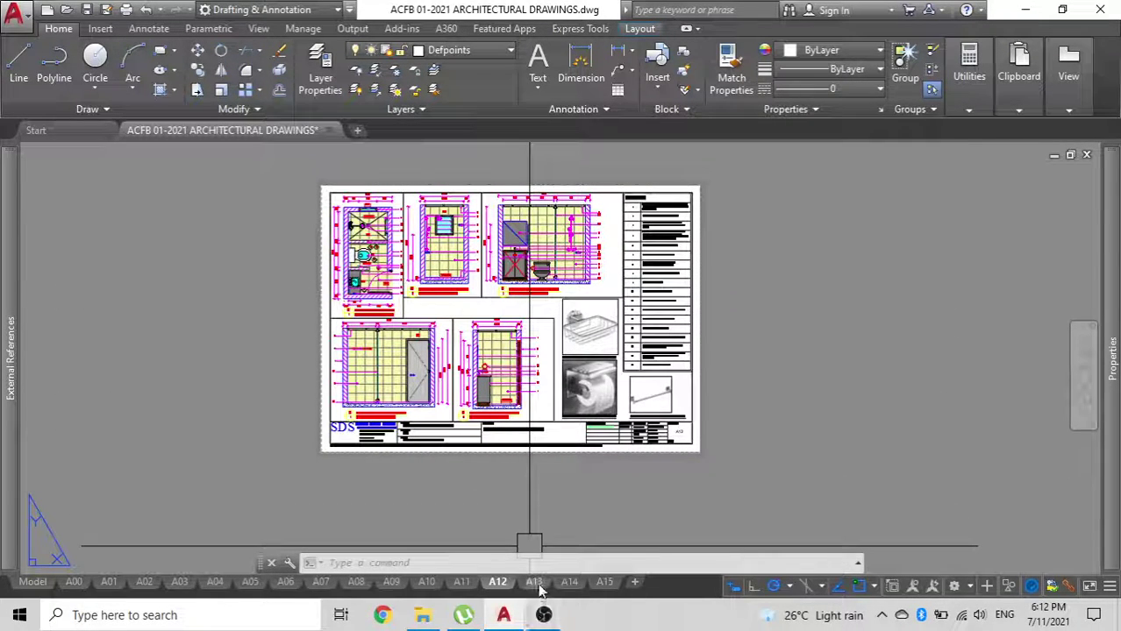
scroll(509, 298, up, 6)
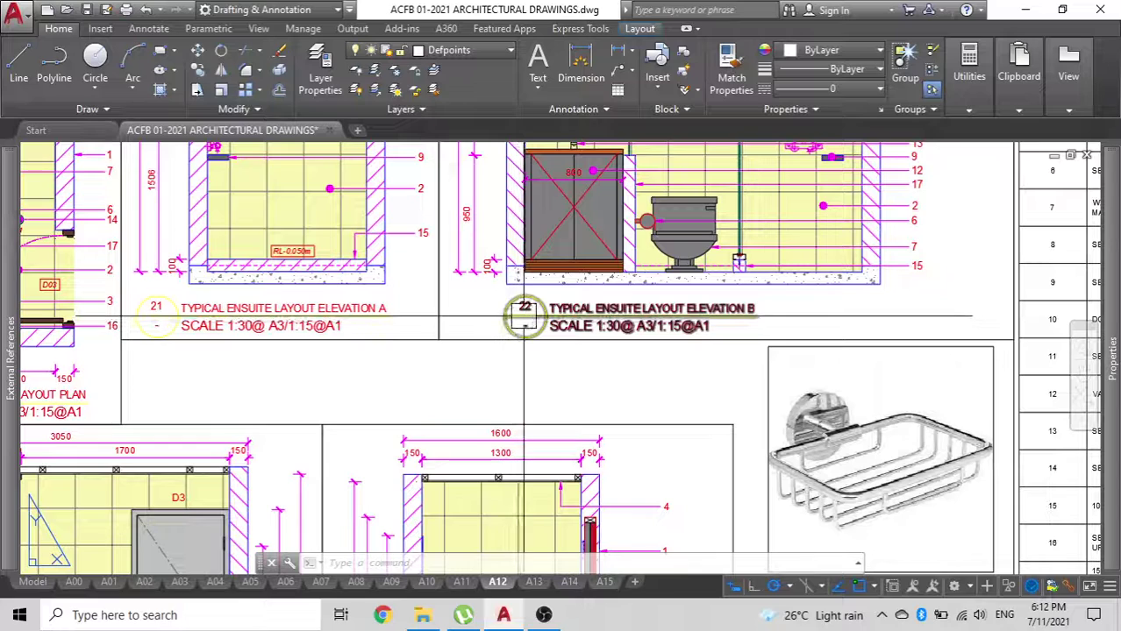
scroll(406, 316, down, 6)
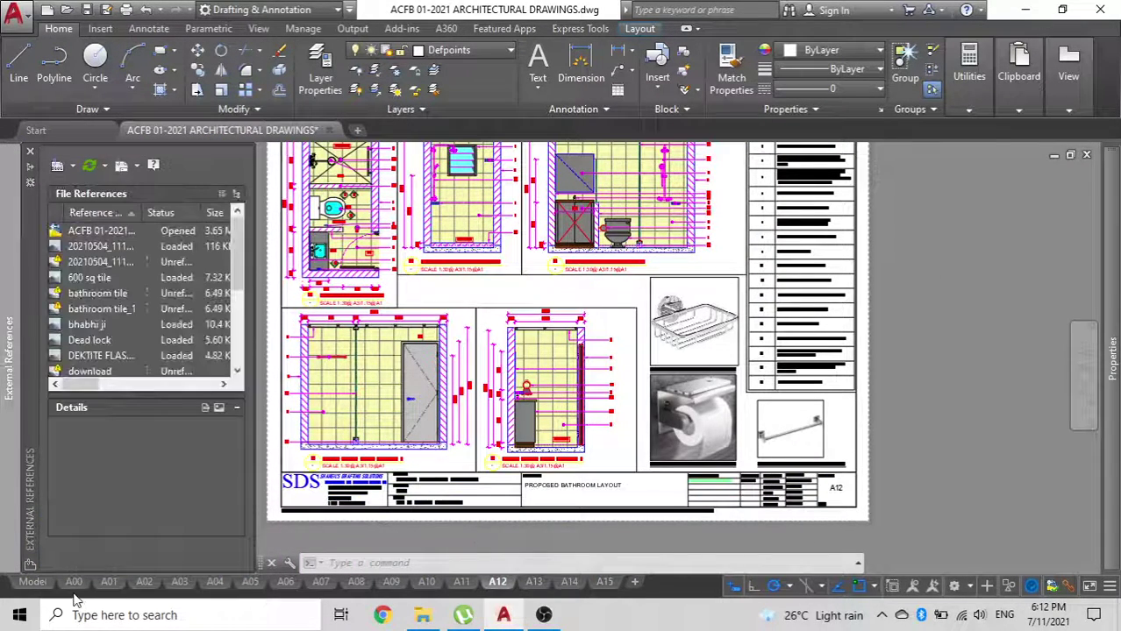
click(30, 181)
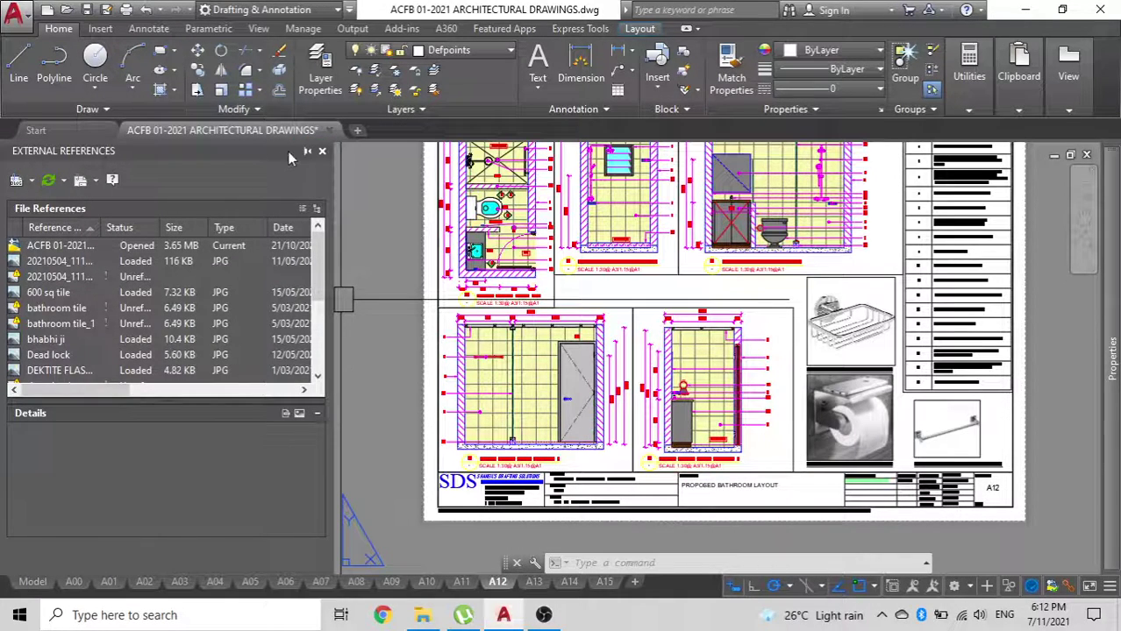
click(307, 152)
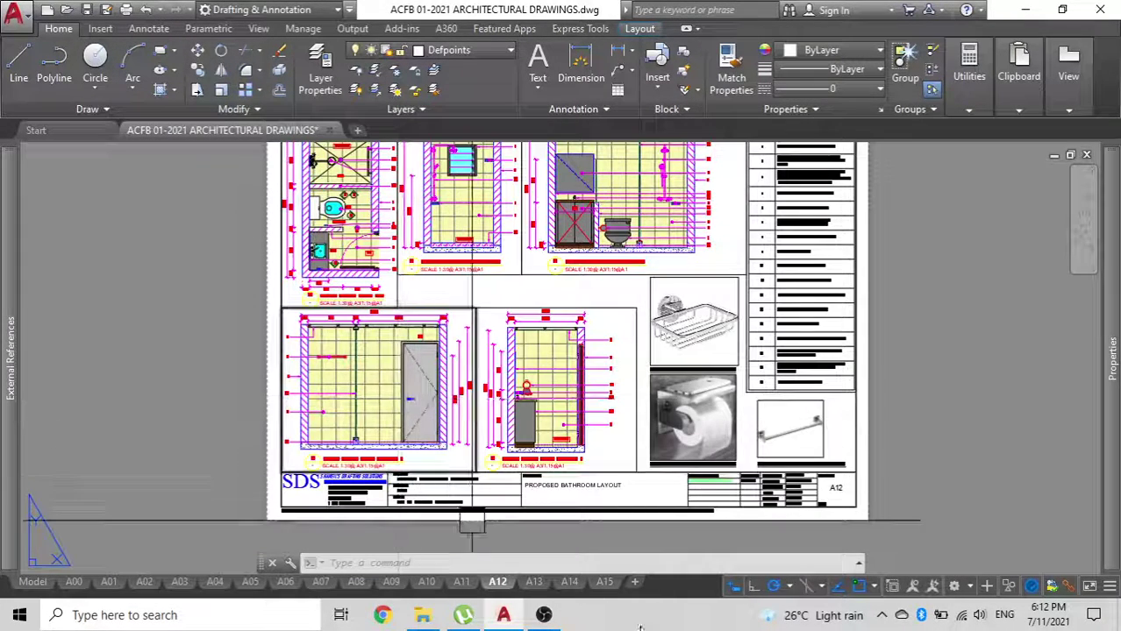
Review the cabinetry elevations and sections on layouts A13 and A14, and the typical wardrobe plan on A15.
click(533, 582)
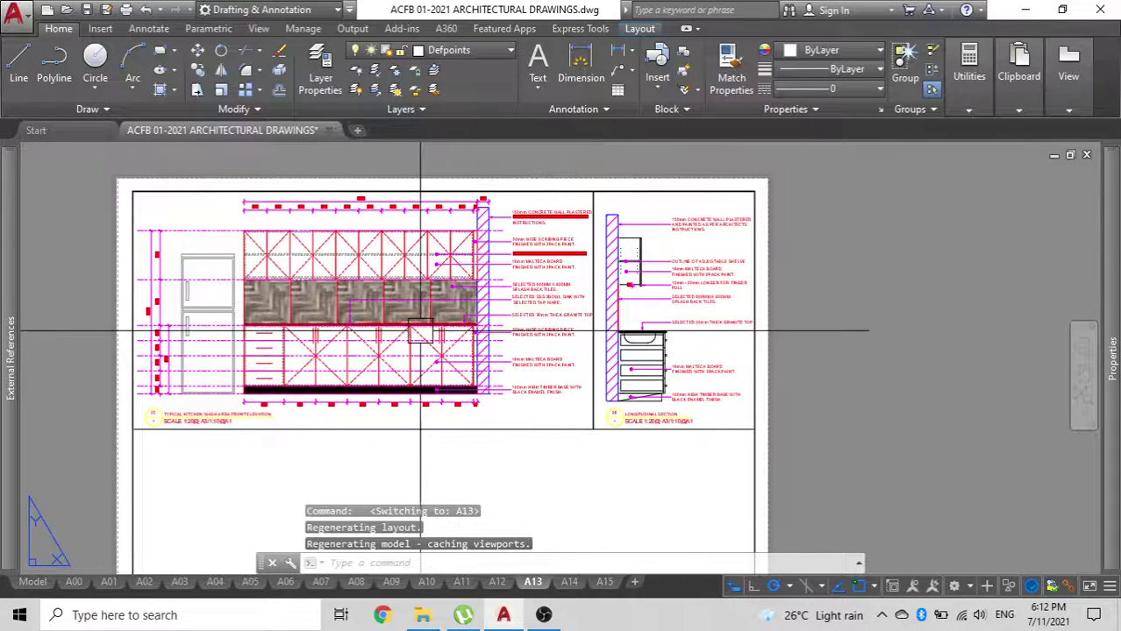
scroll(420, 331, up, 4)
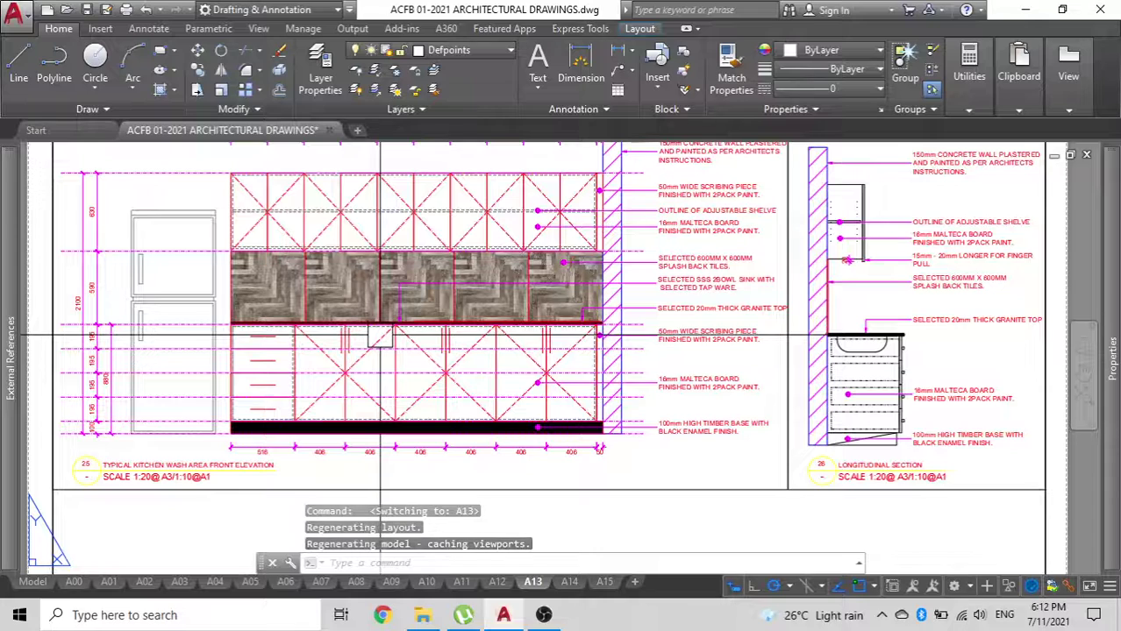
scroll(209, 432, down, 2)
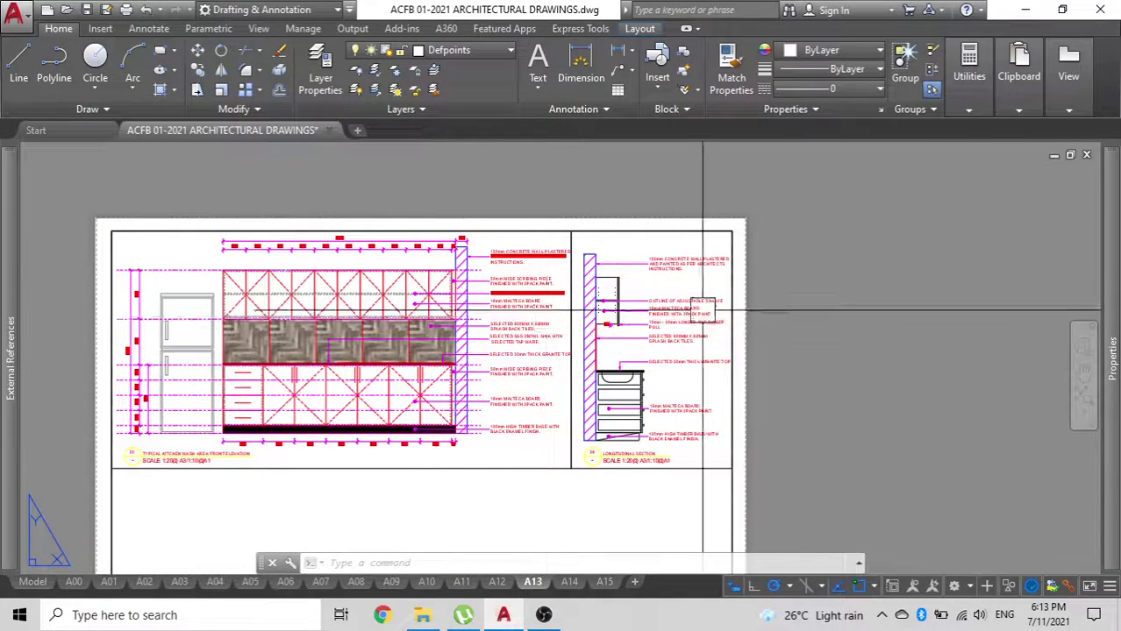
click(568, 582)
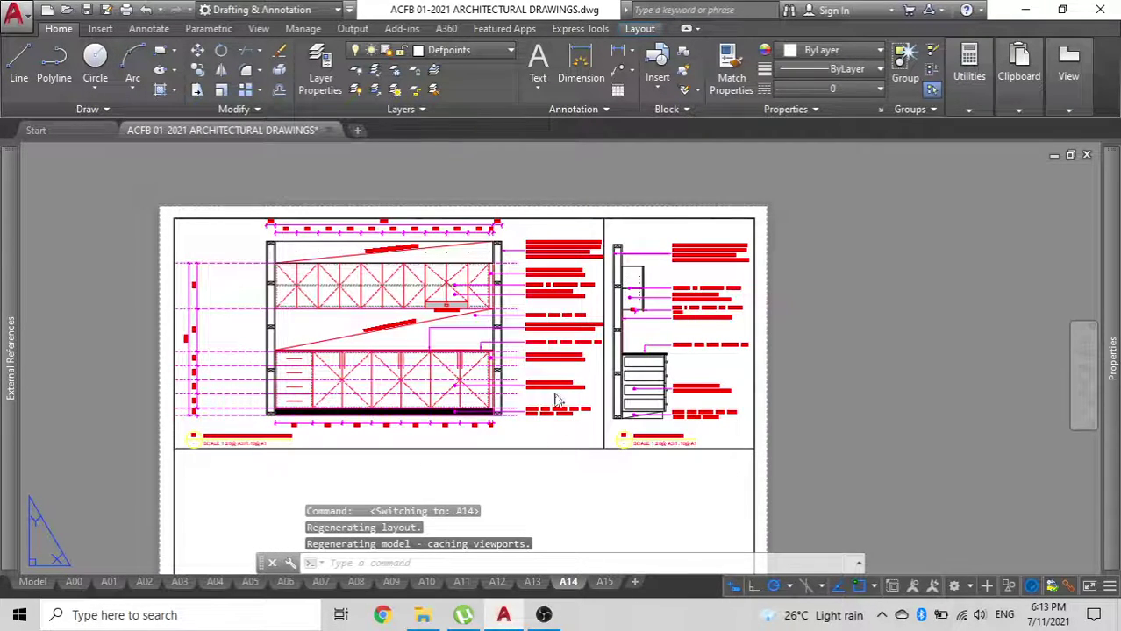
click(604, 582)
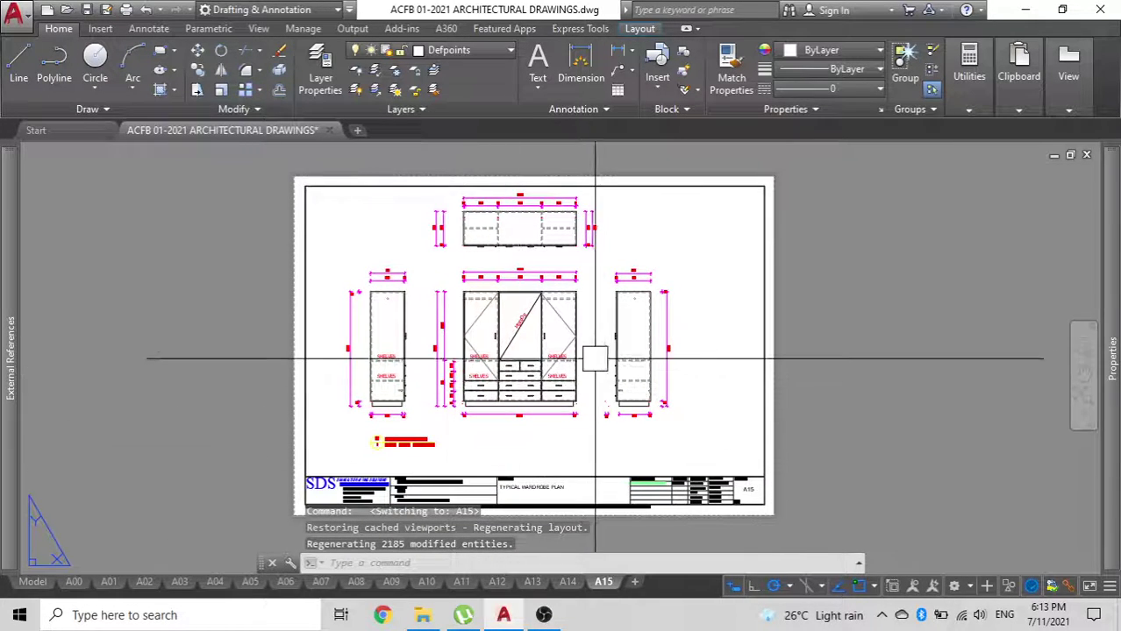
scroll(605, 349, up, 2)
scroll(702, 349, down, 4)
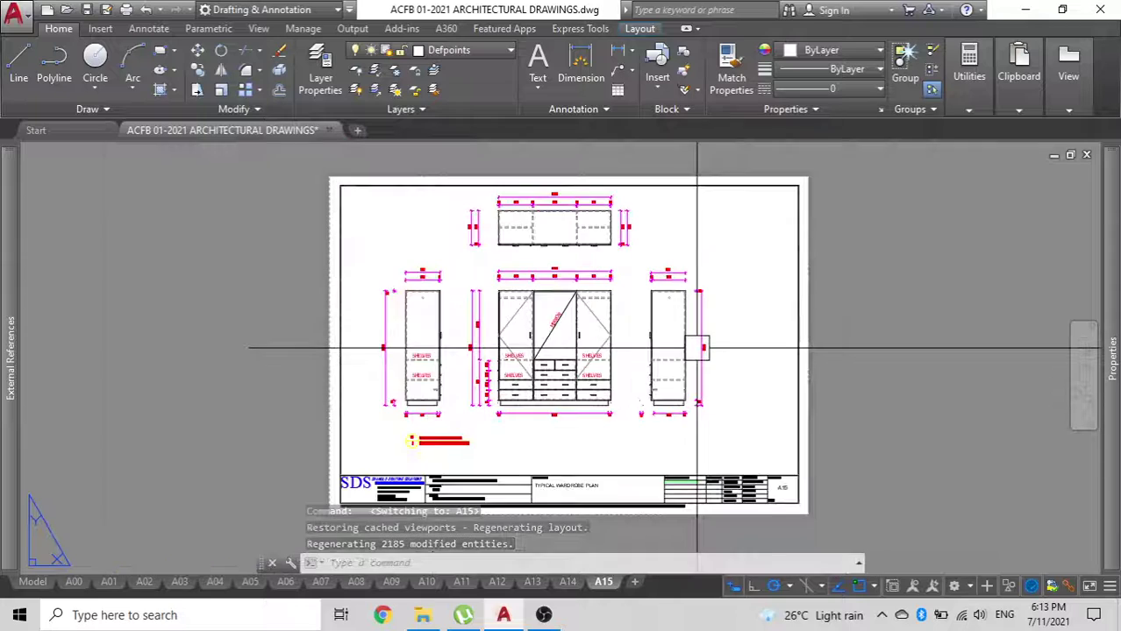